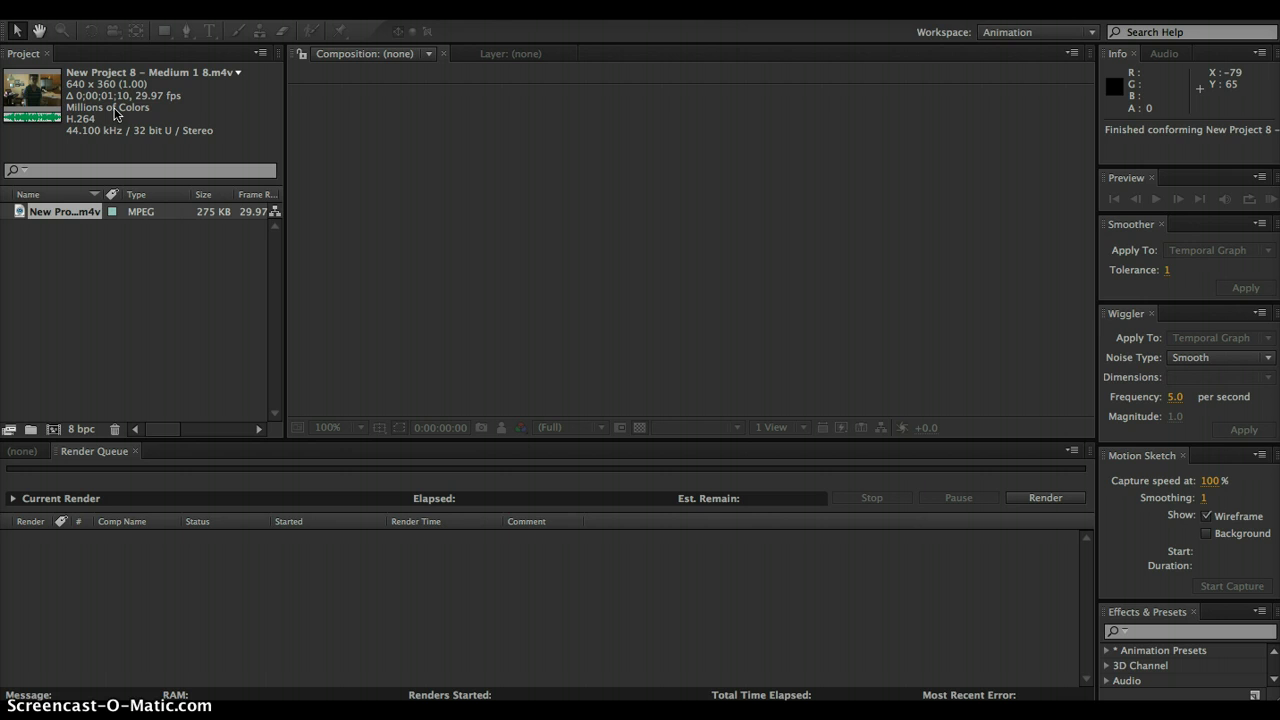
Step: Select the imported m4v webcam clip in the Project panel and drag it toward the timeline
left_click(84, 214)
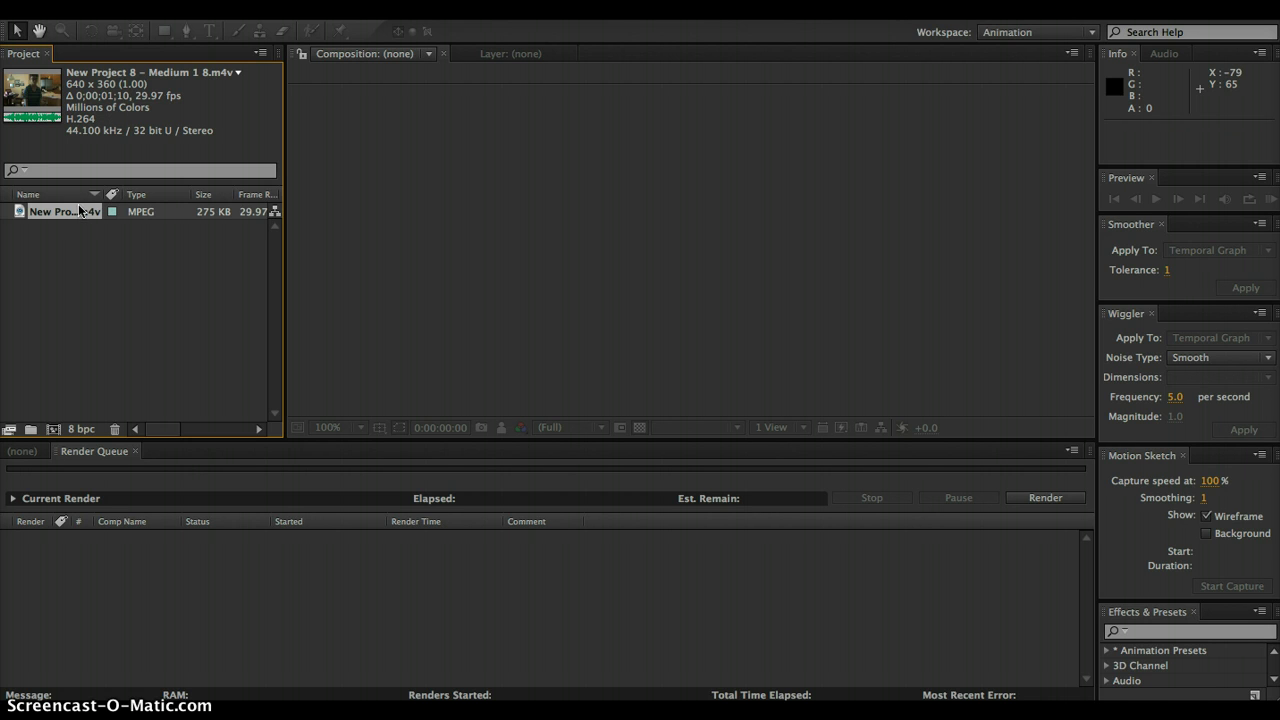
left_click_drag(60, 212, 110, 427)
Step: Close the Render Queue, build a composition from the m4v clip, and play its preview
left_click(135, 451)
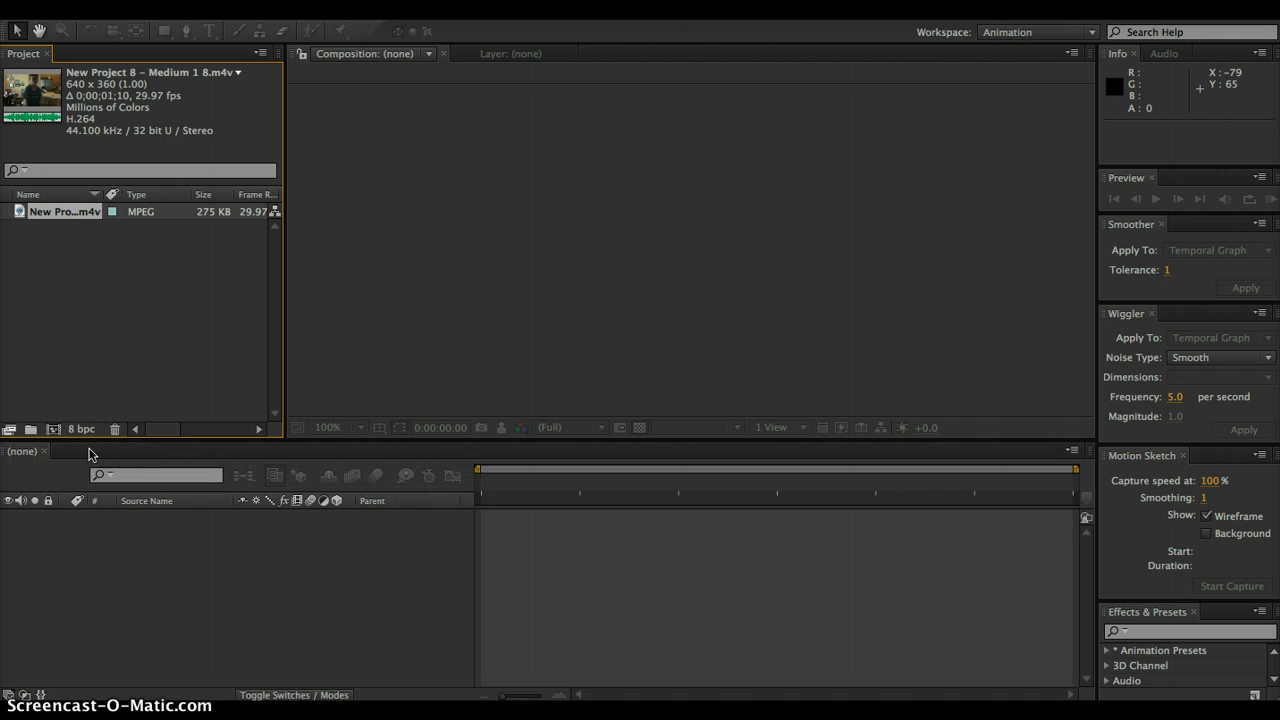
left_click_drag(86, 215, 100, 590)
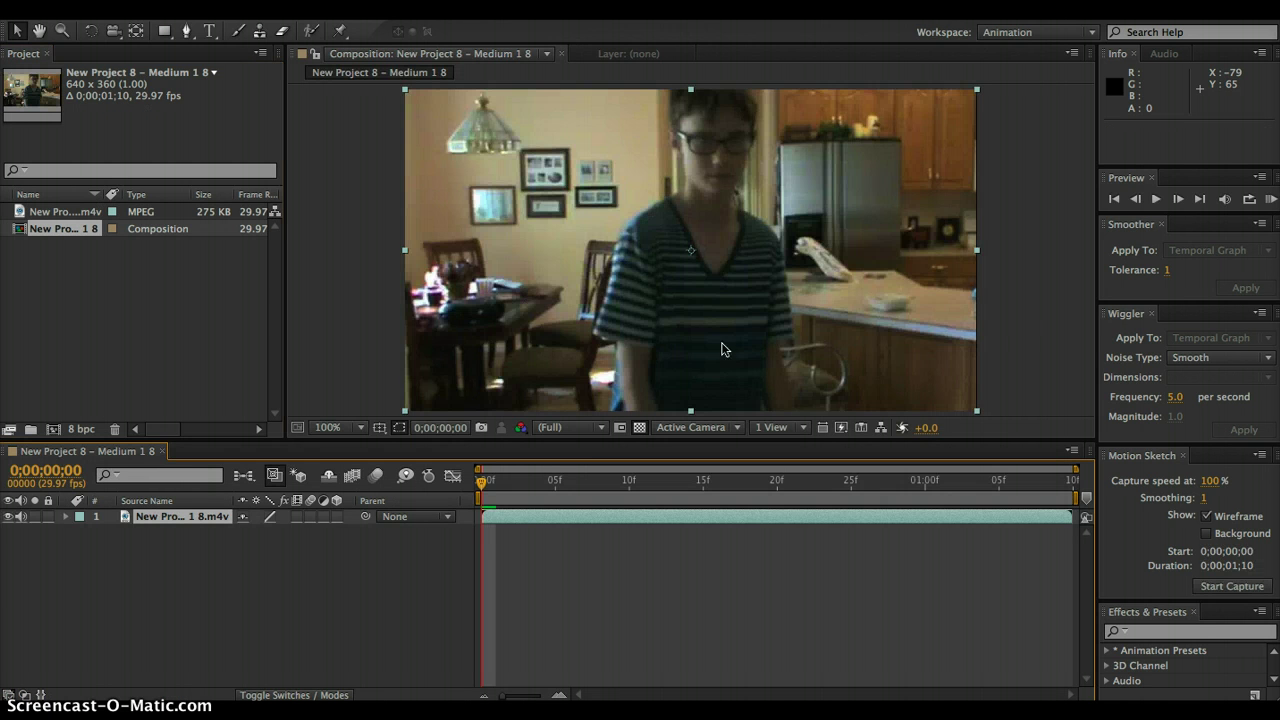
left_click(1157, 200)
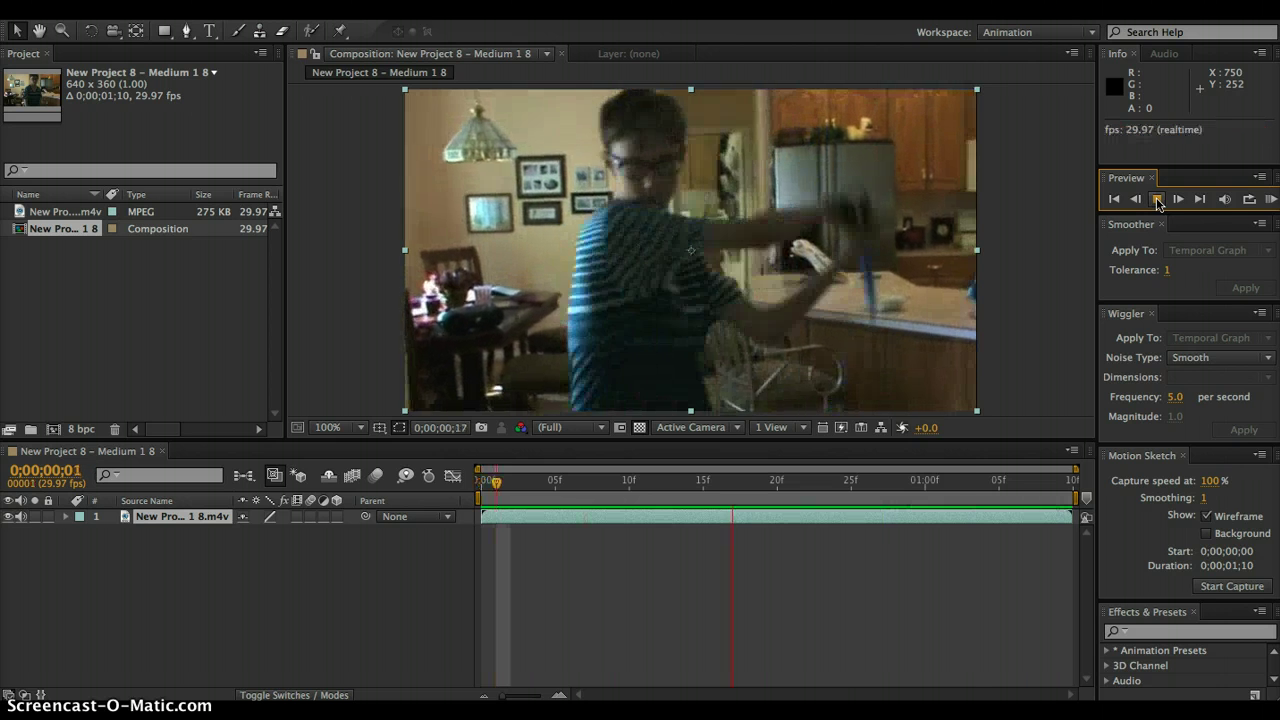
left_click(1157, 201)
left_click(1157, 201)
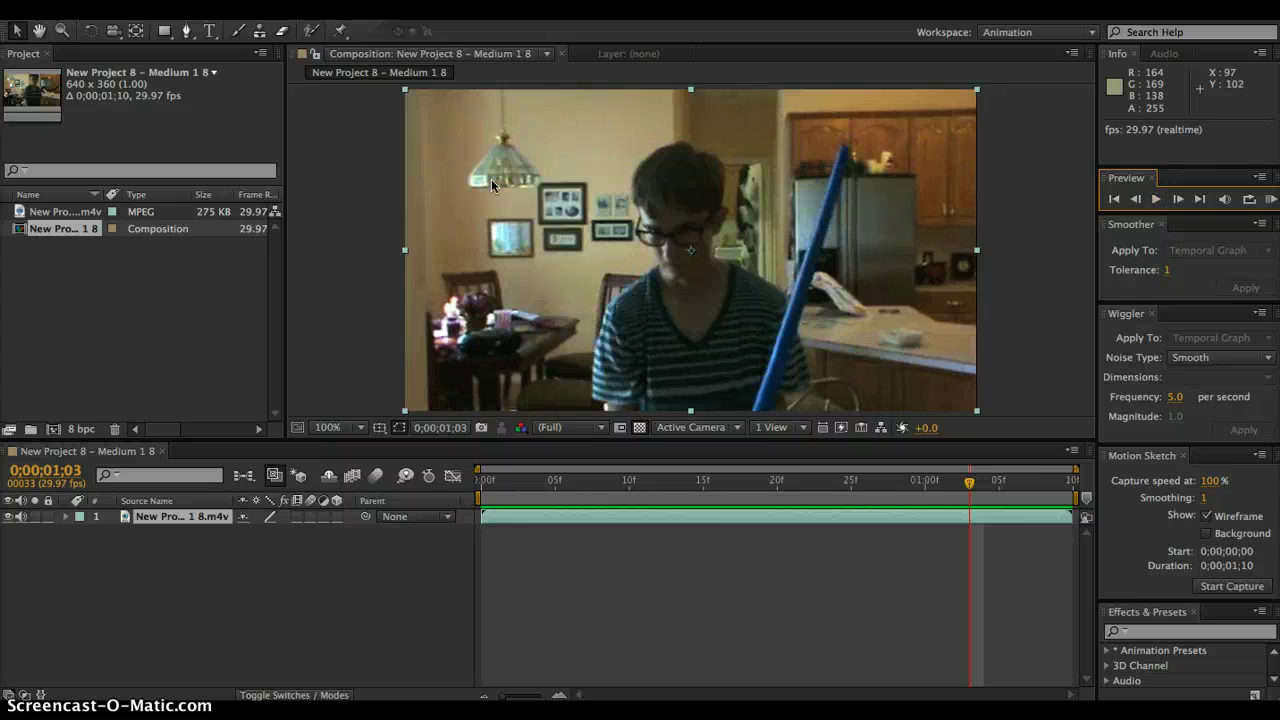
Step: Create a new 640 × 360 solid, White Solid 1, coloured pure white (FFFFFF)
left_click(195, 0)
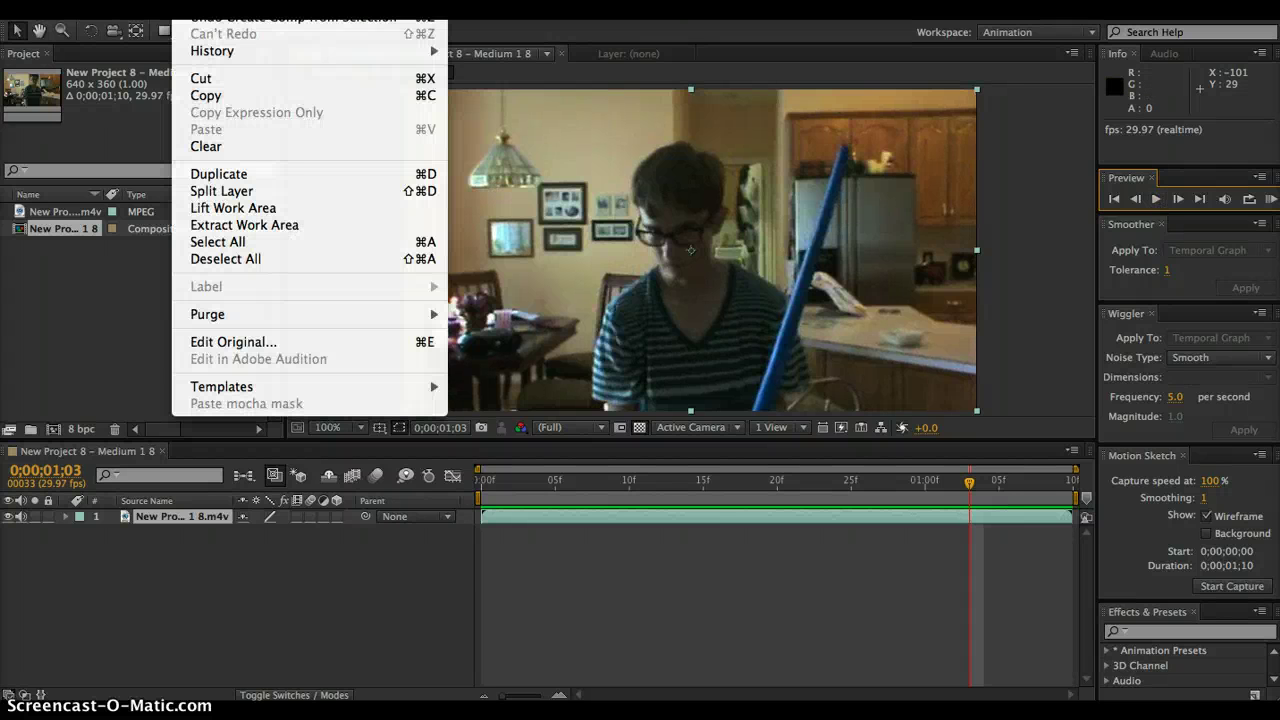
mouse_move(152, 2)
mouse_move(173, 210)
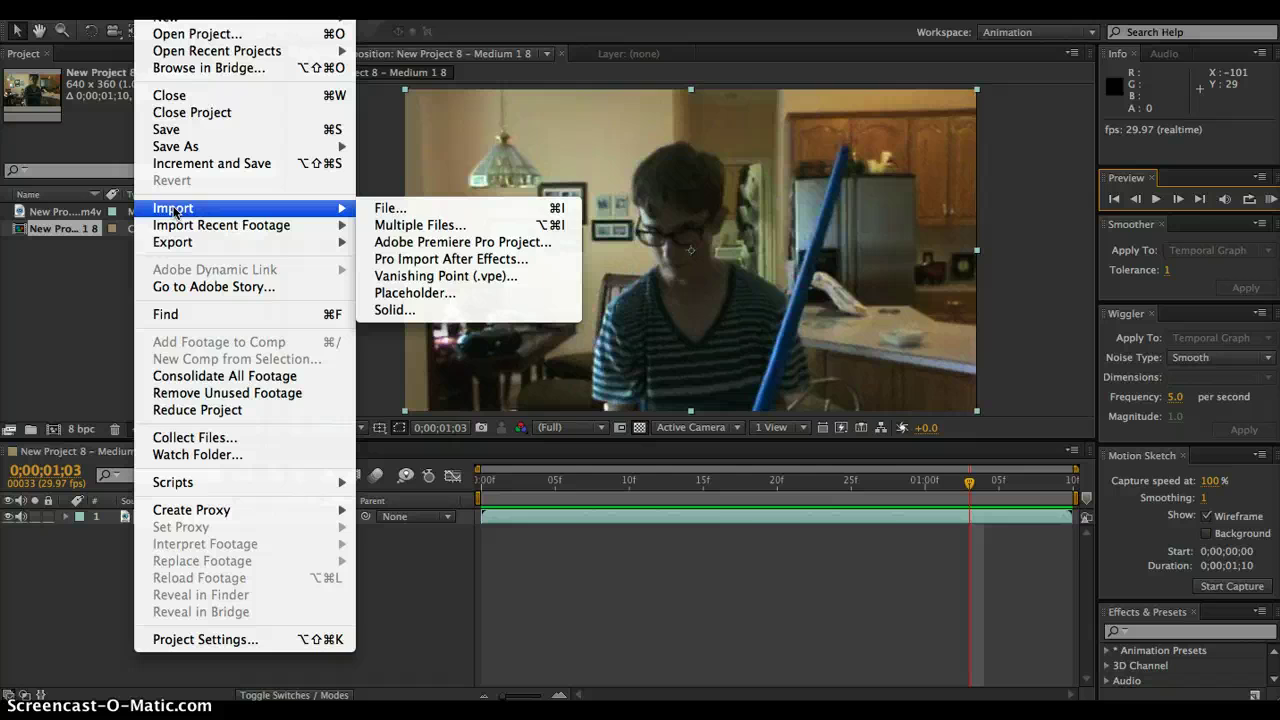
left_click(466, 311)
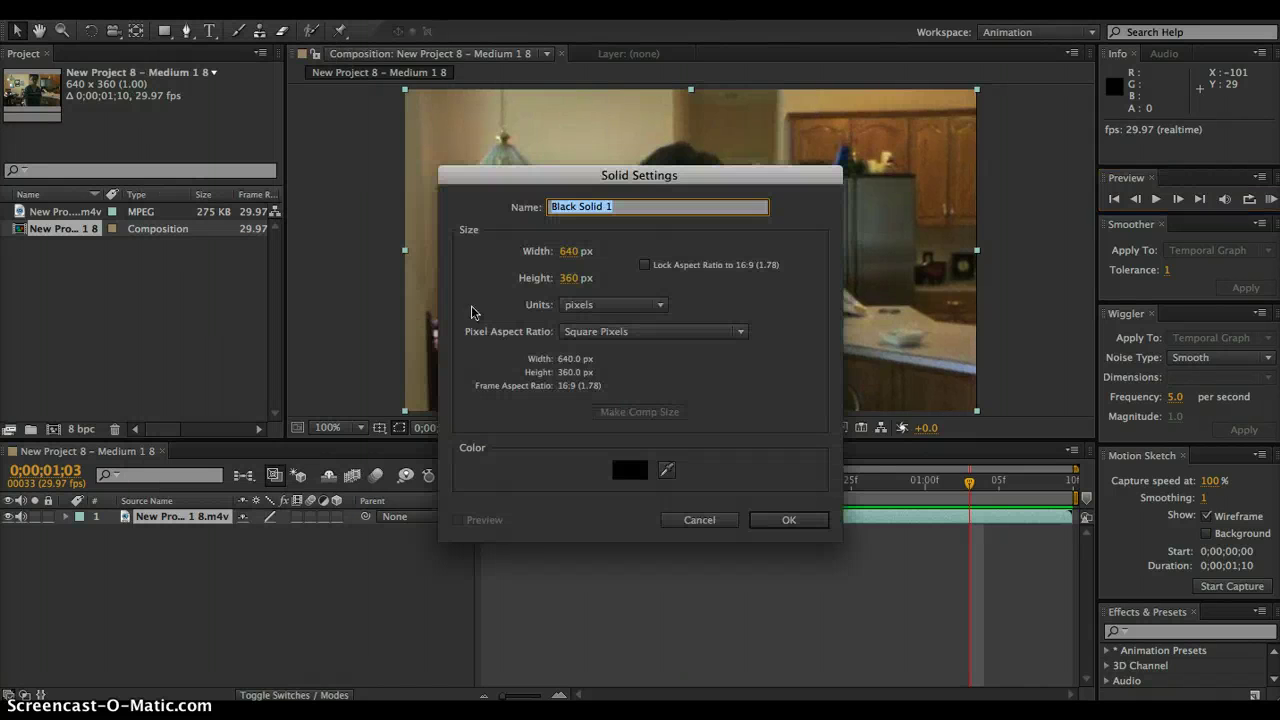
left_click(632, 470)
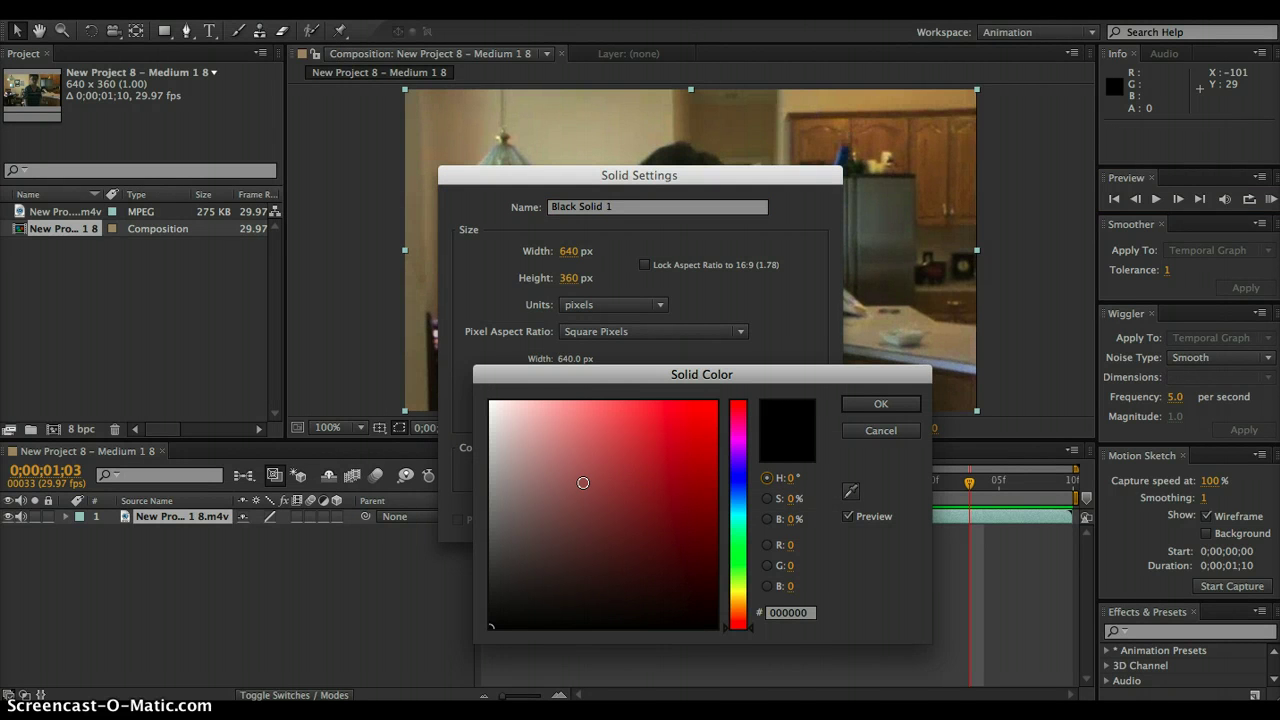
left_click_drag(583, 483, 270, 253)
left_click_drag(443, 395, 464, 393)
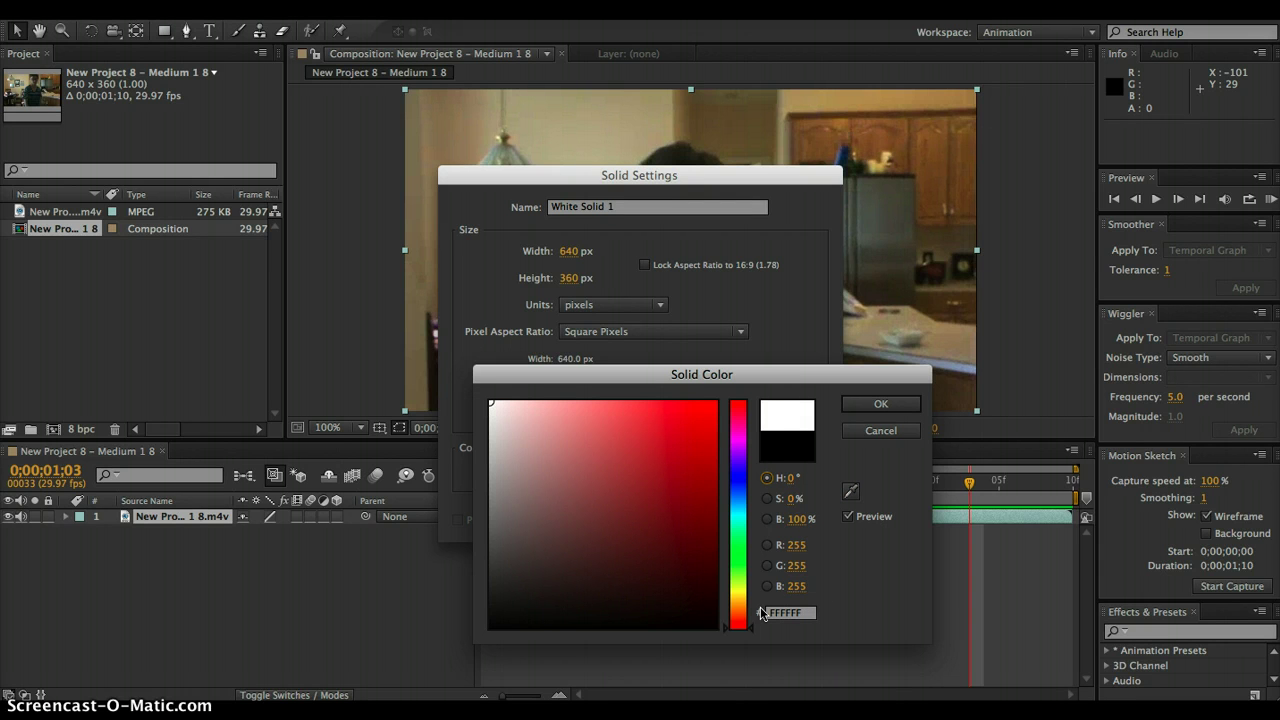
left_click(903, 403)
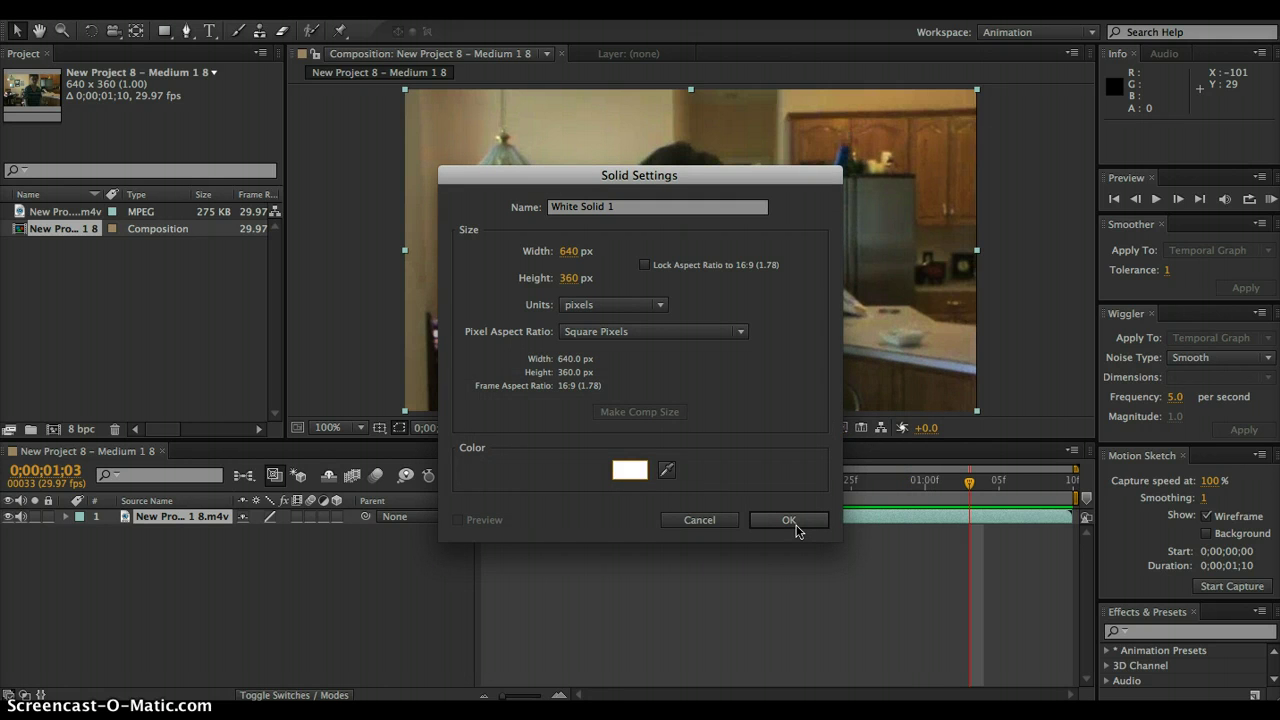
Step: Place White Solid 1 above the webcam footage and lower its Opacity to 79%
left_click(797, 530)
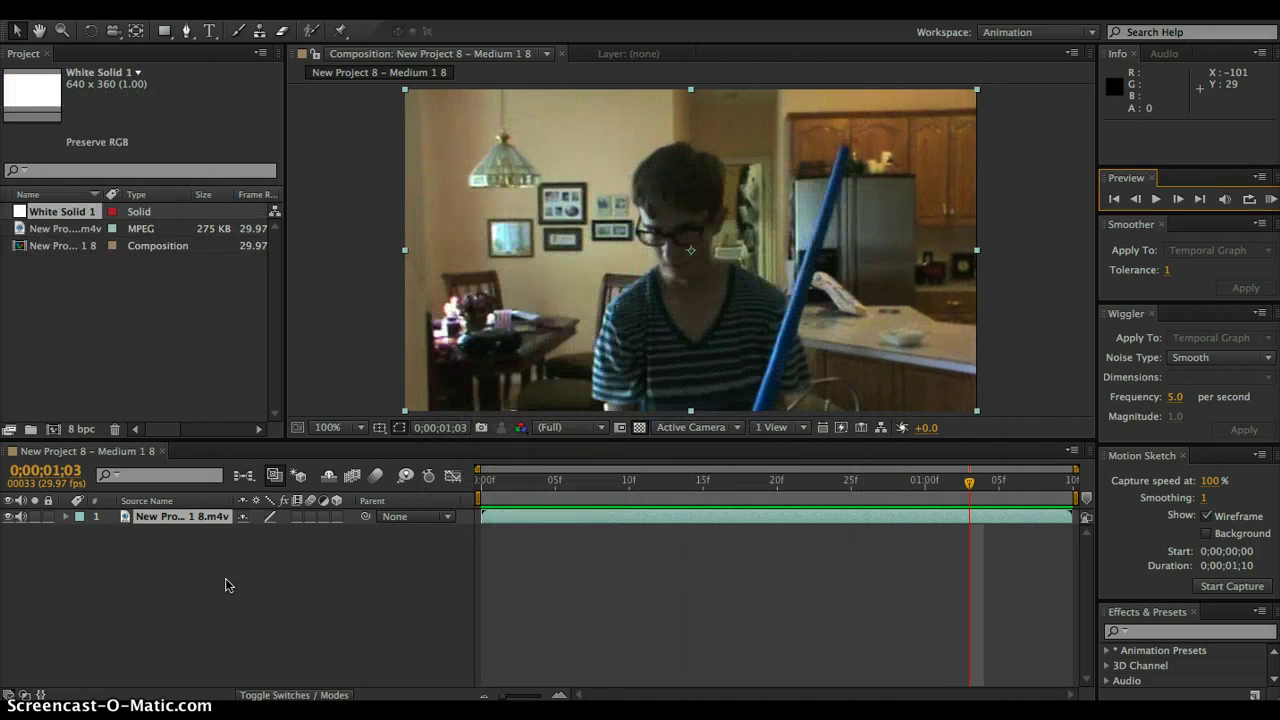
left_click_drag(80, 216, 166, 519)
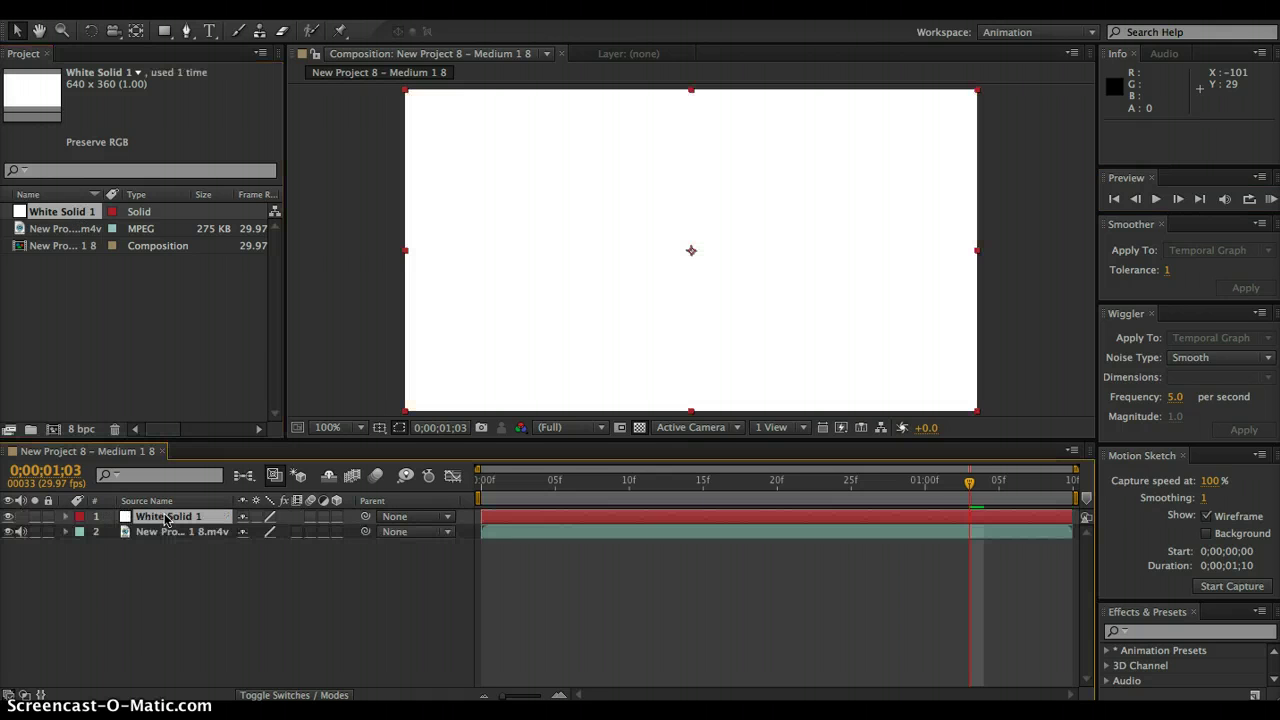
left_click(64, 517)
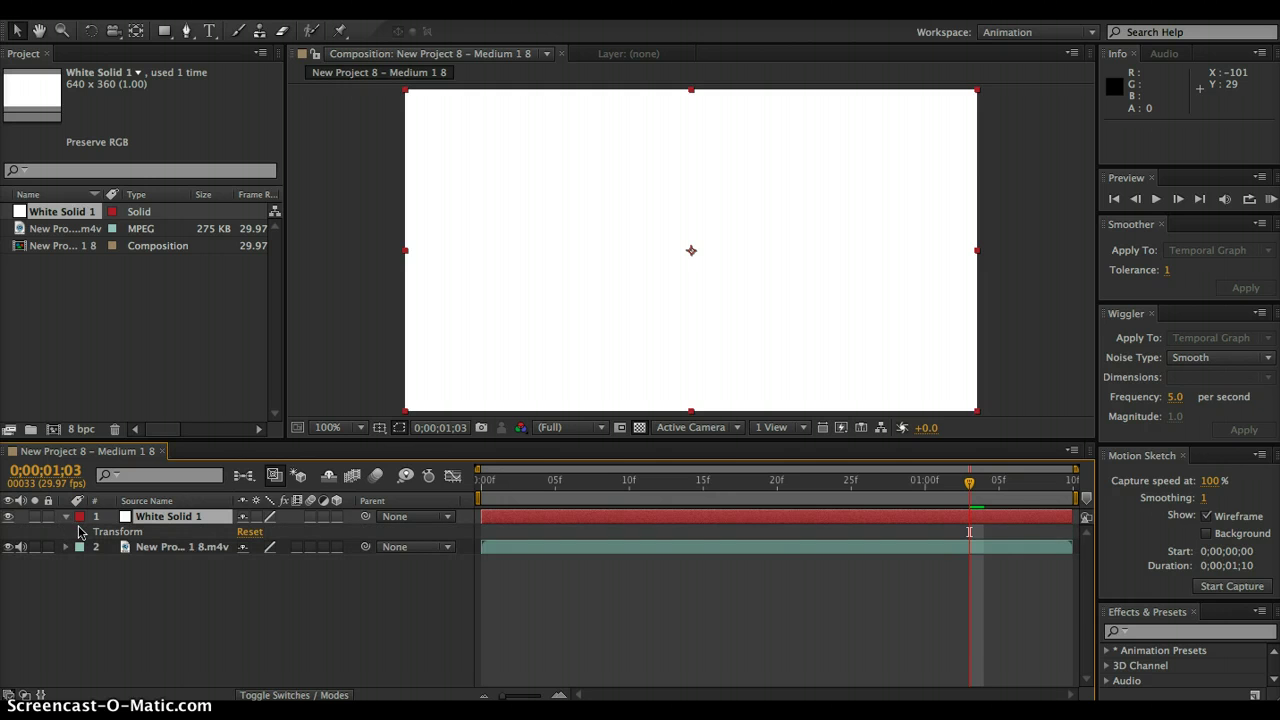
left_click(82, 532)
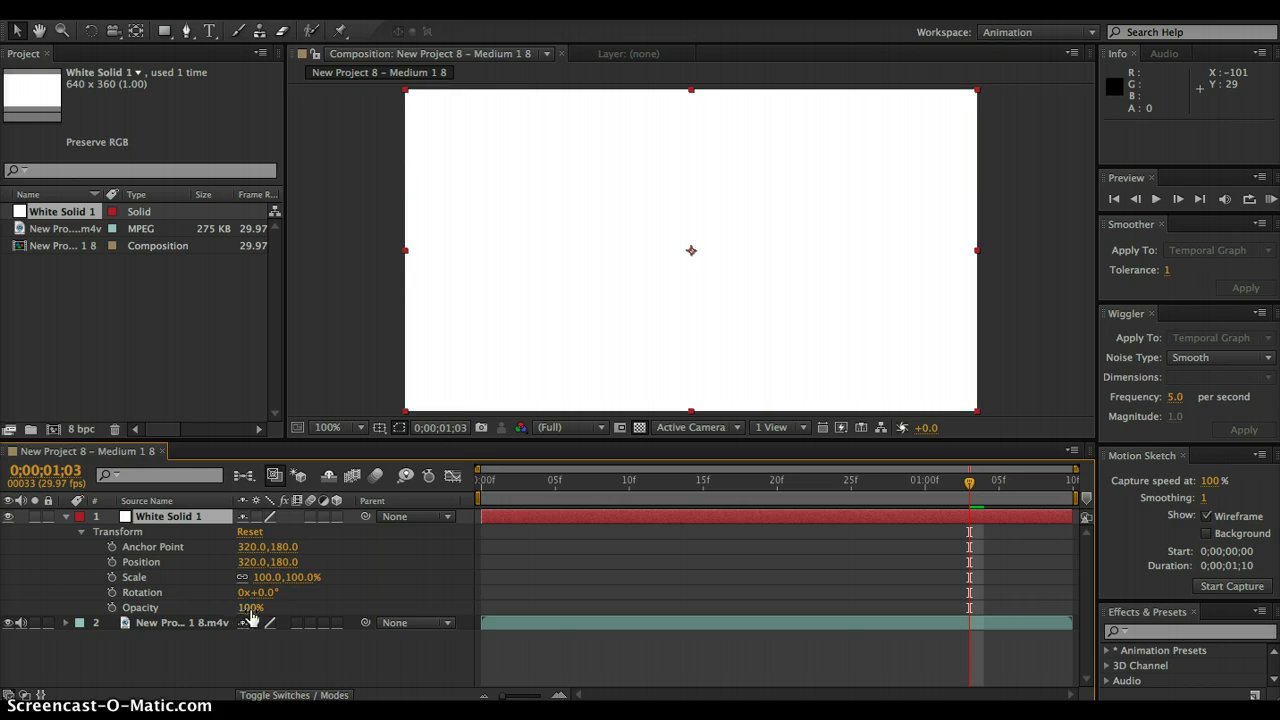
left_click_drag(250, 607, 209, 584)
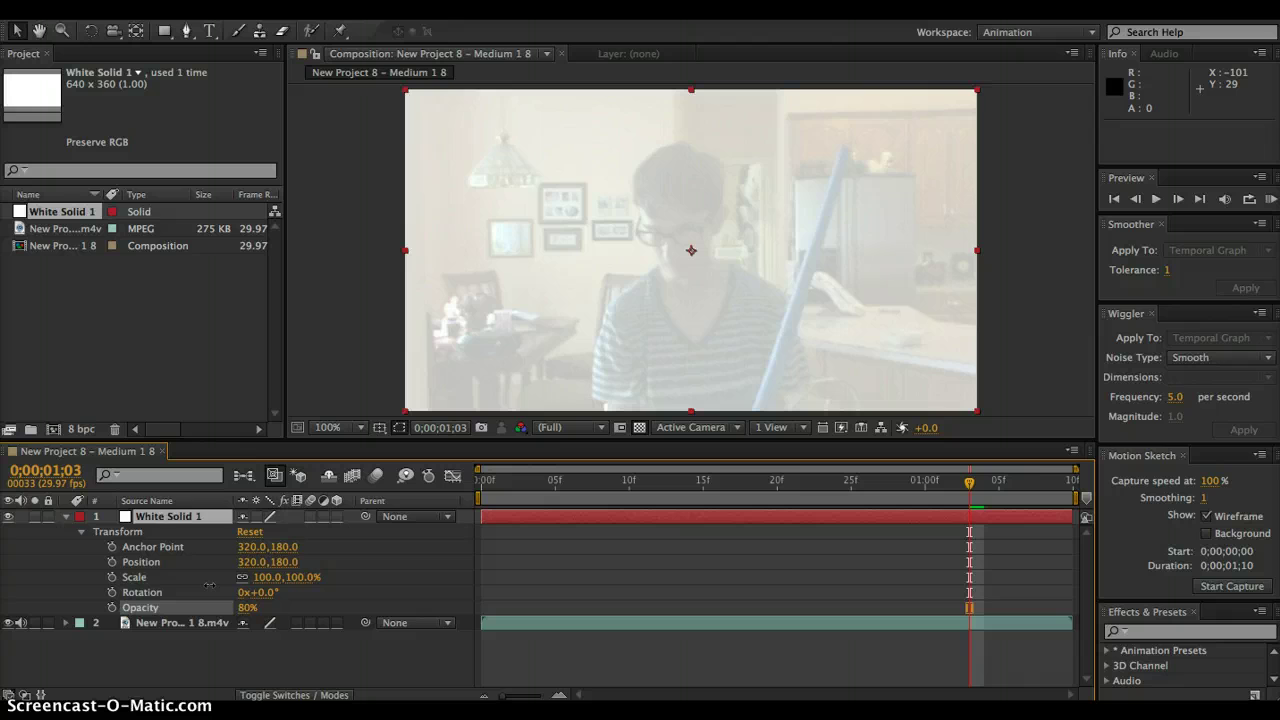
Step: Collapse the solid and move the current time to frame 0;00;00;14
left_click(66, 517)
left_click(1113, 200)
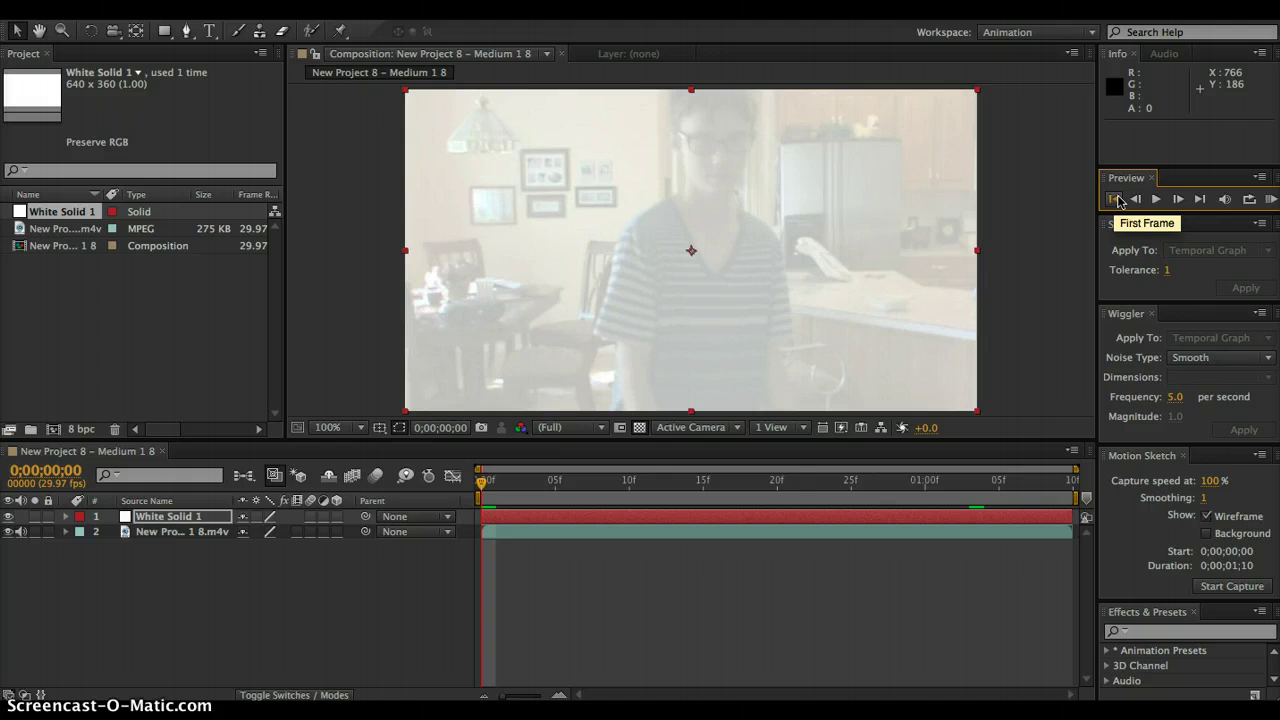
left_click(1178, 200)
left_click(1178, 200)
left_click(1178, 200)
left_click(1178, 200)
left_click(1178, 200)
left_click(1178, 200)
left_click(1178, 200)
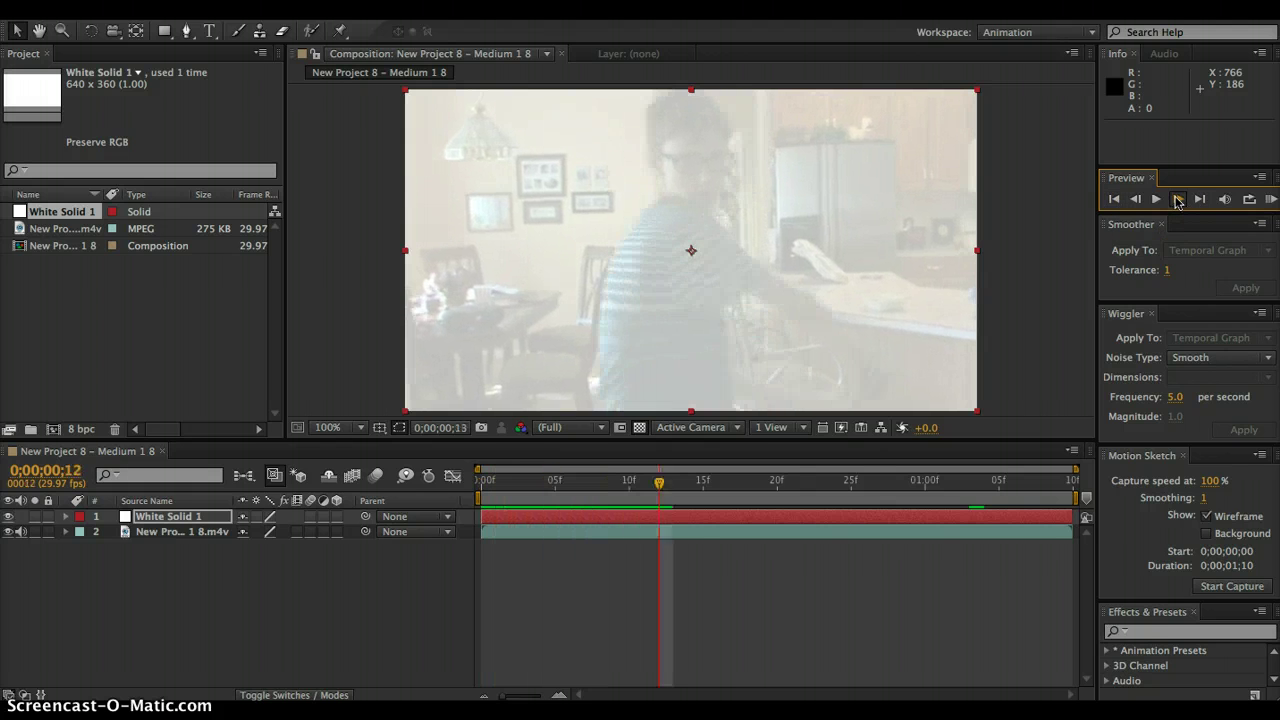
left_click(1178, 200)
left_click(1178, 200)
left_click(1178, 200)
left_click(1178, 200)
left_click(1178, 200)
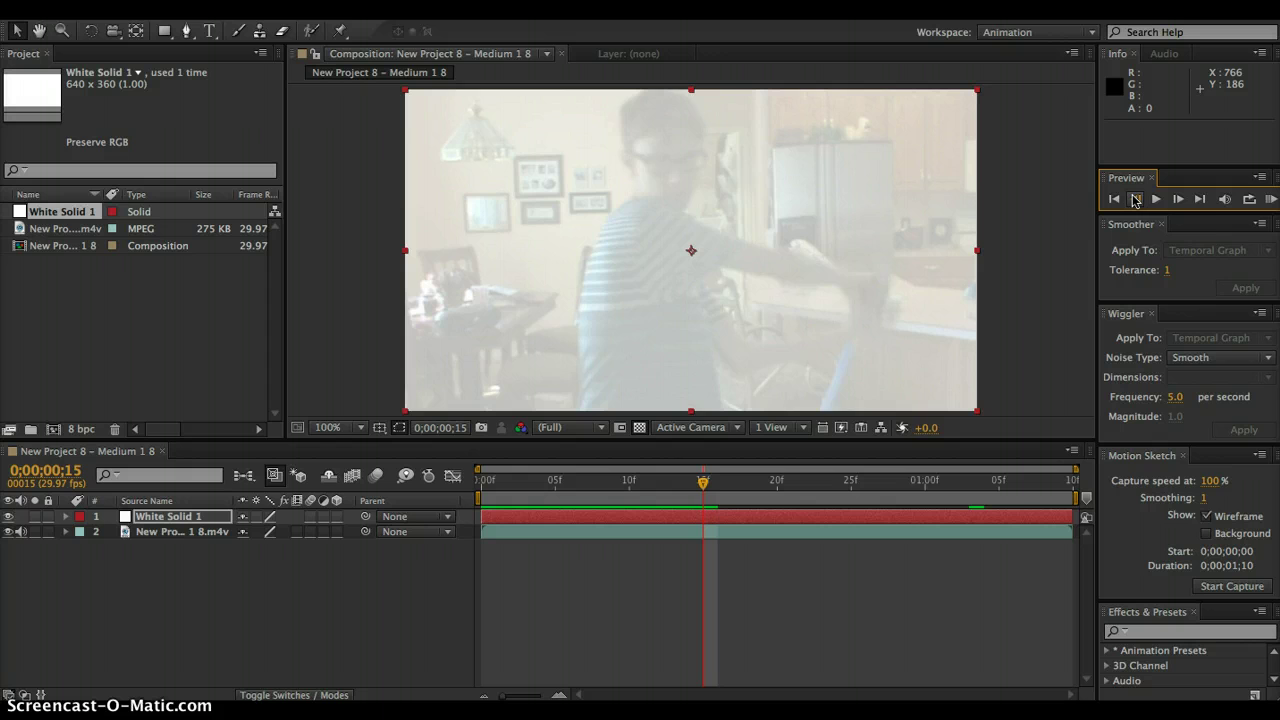
left_click(1135, 200)
left_click(1135, 200)
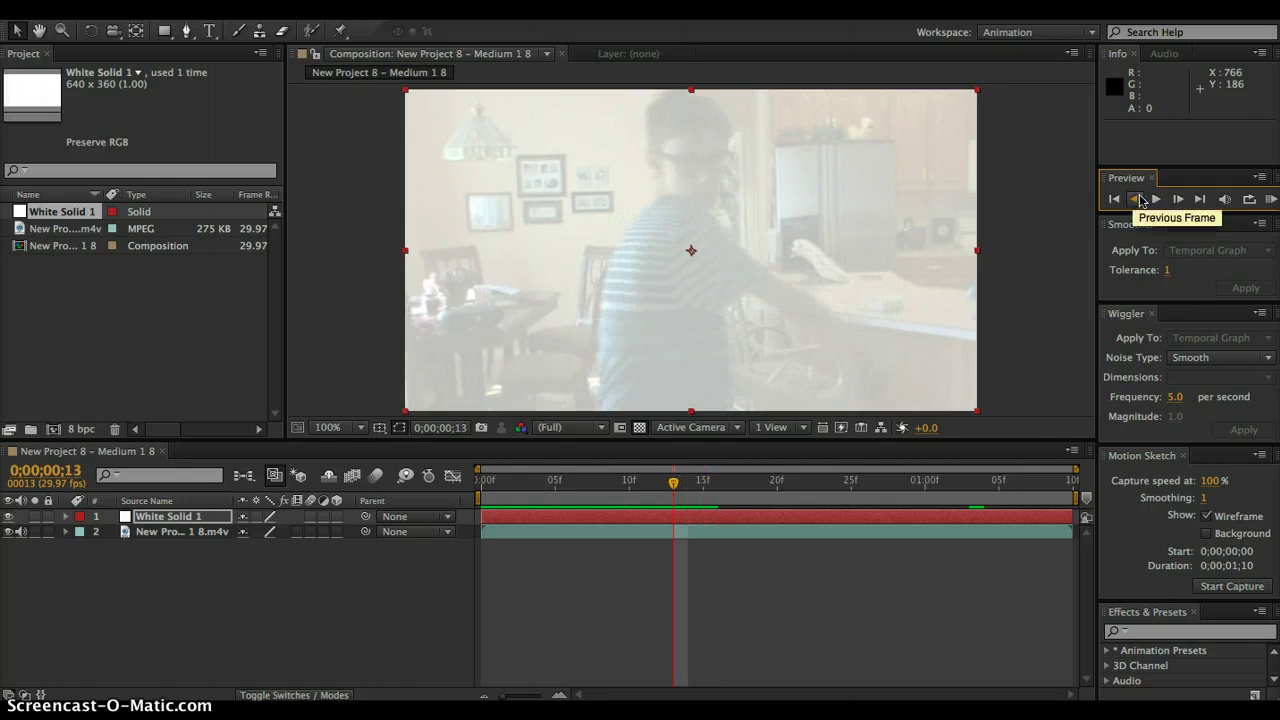
left_click(1170, 200)
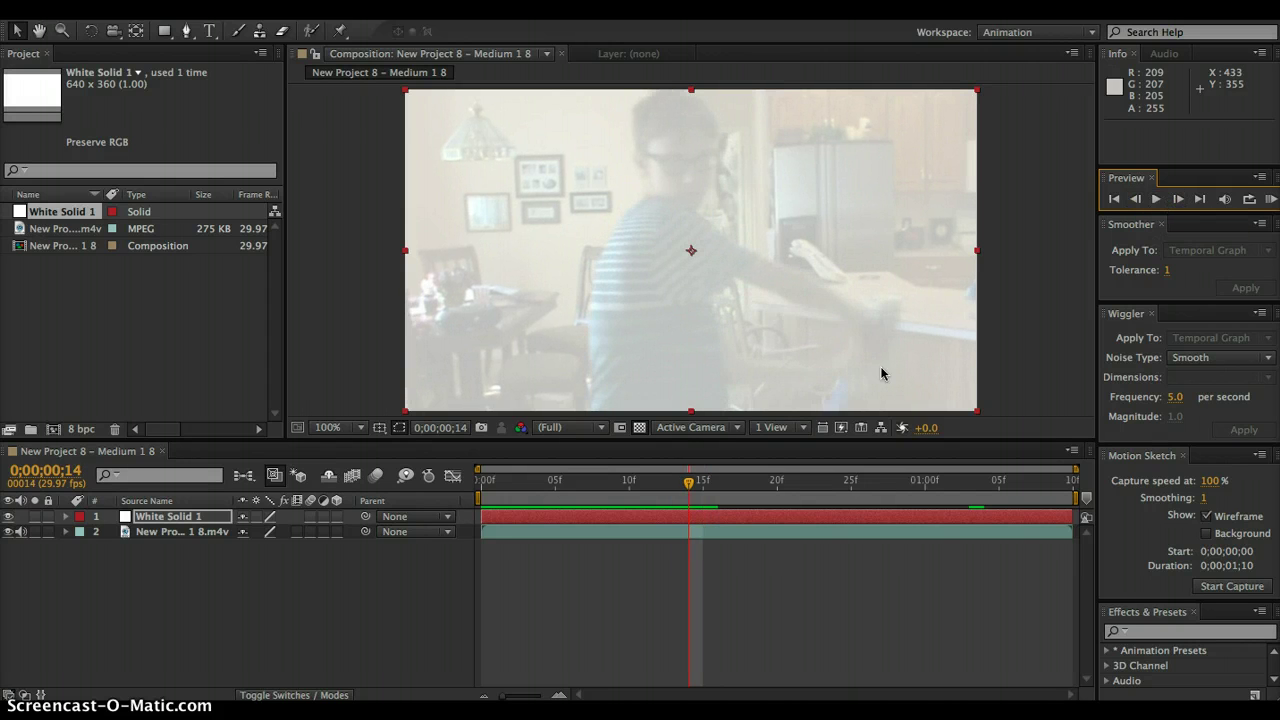
Step: Lower White Solid 1's Opacity to 56% and select the Pen tool
left_click(66, 516)
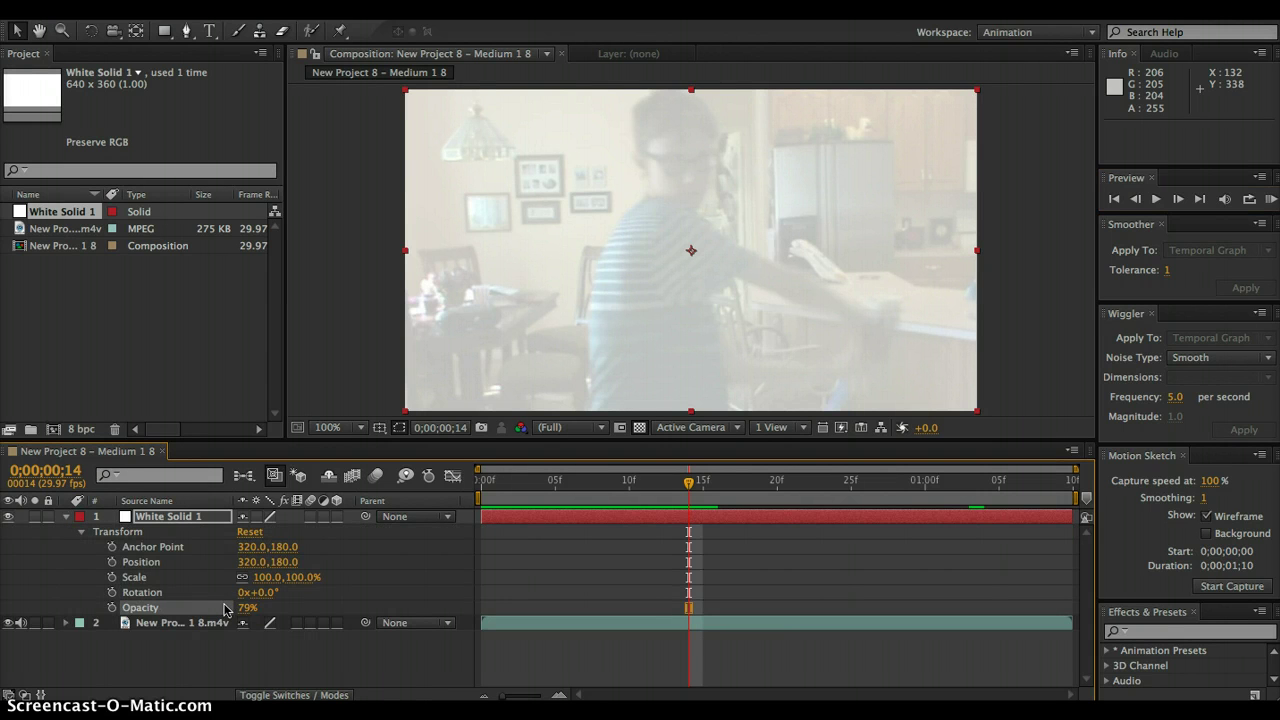
left_click_drag(247, 607, 226, 607)
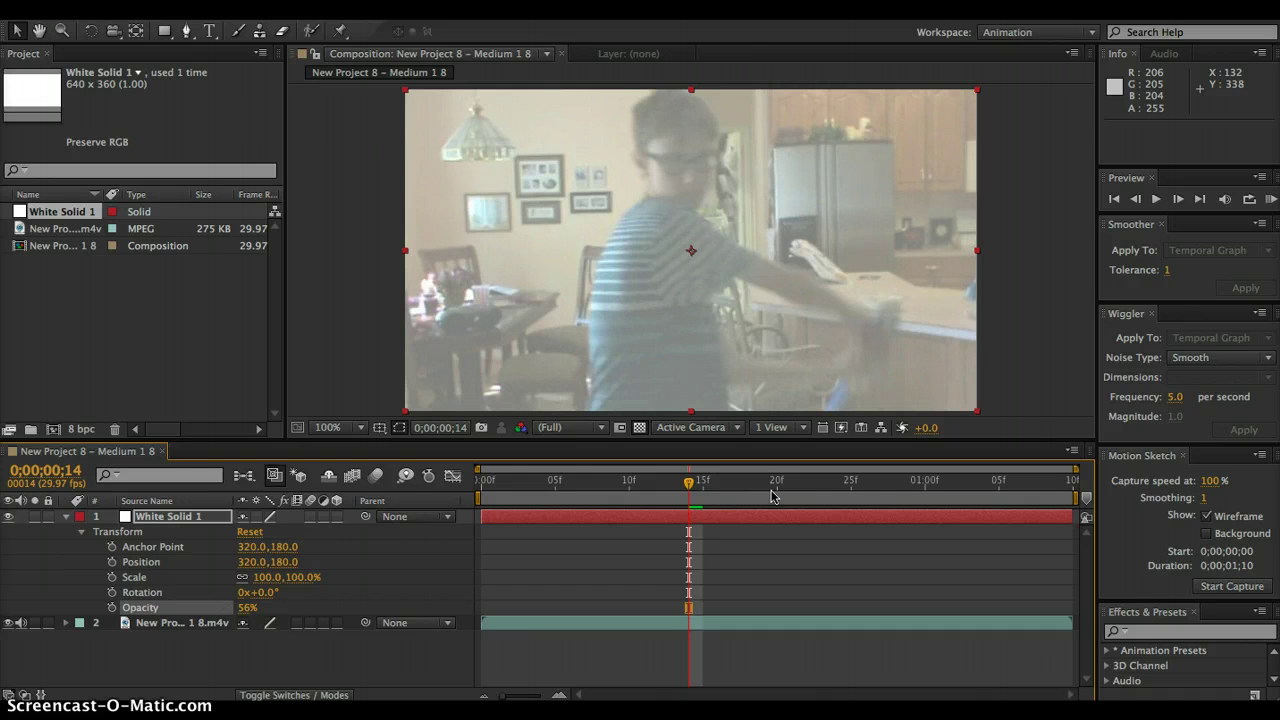
left_click(1135, 200)
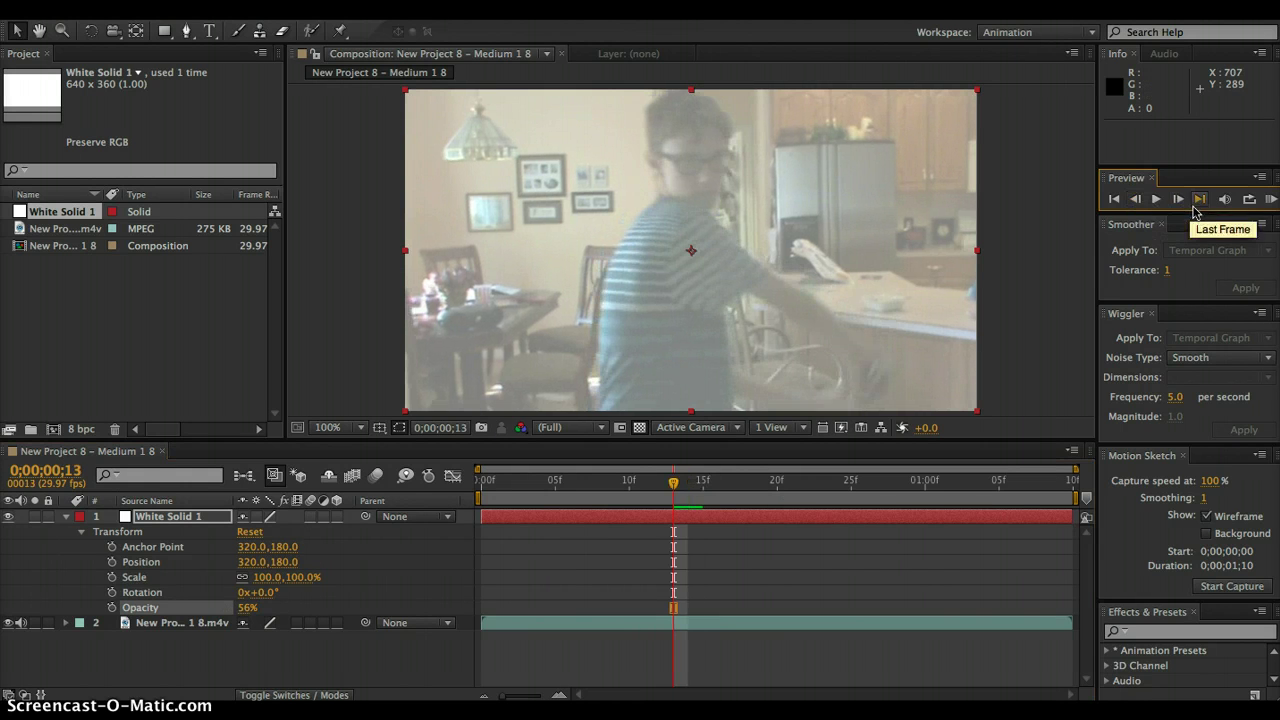
left_click(1178, 200)
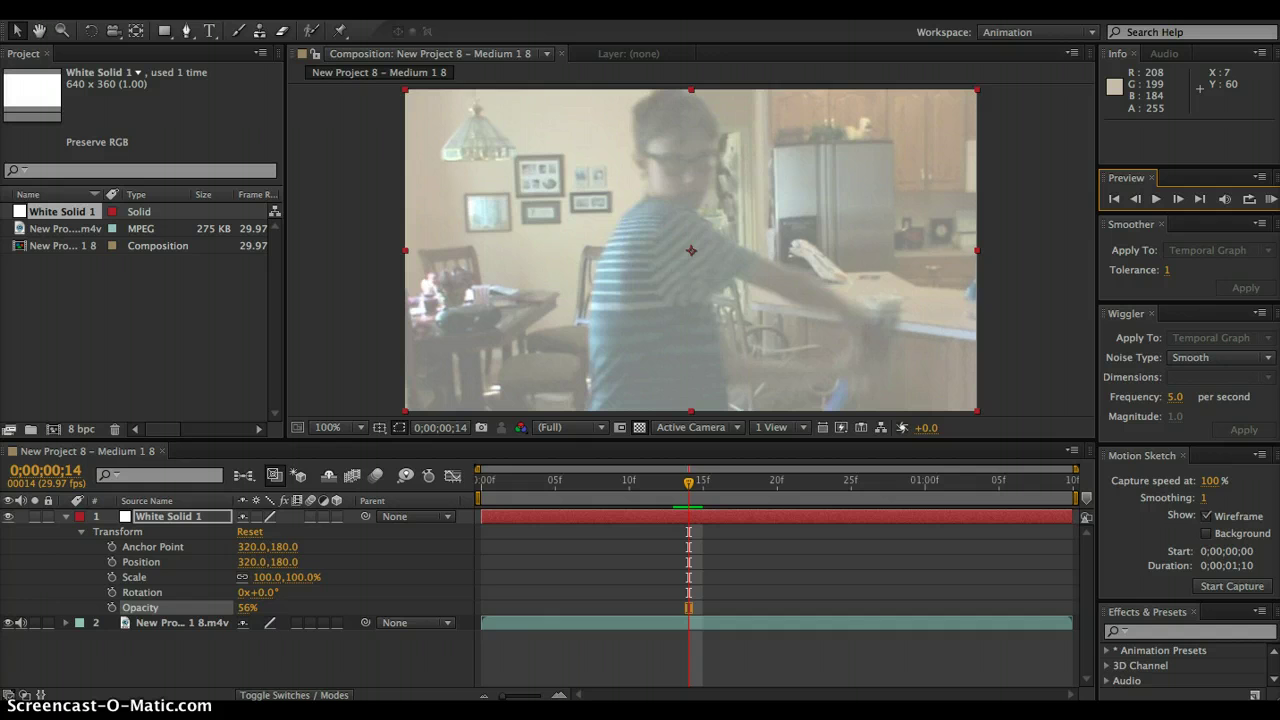
left_click(190, 32)
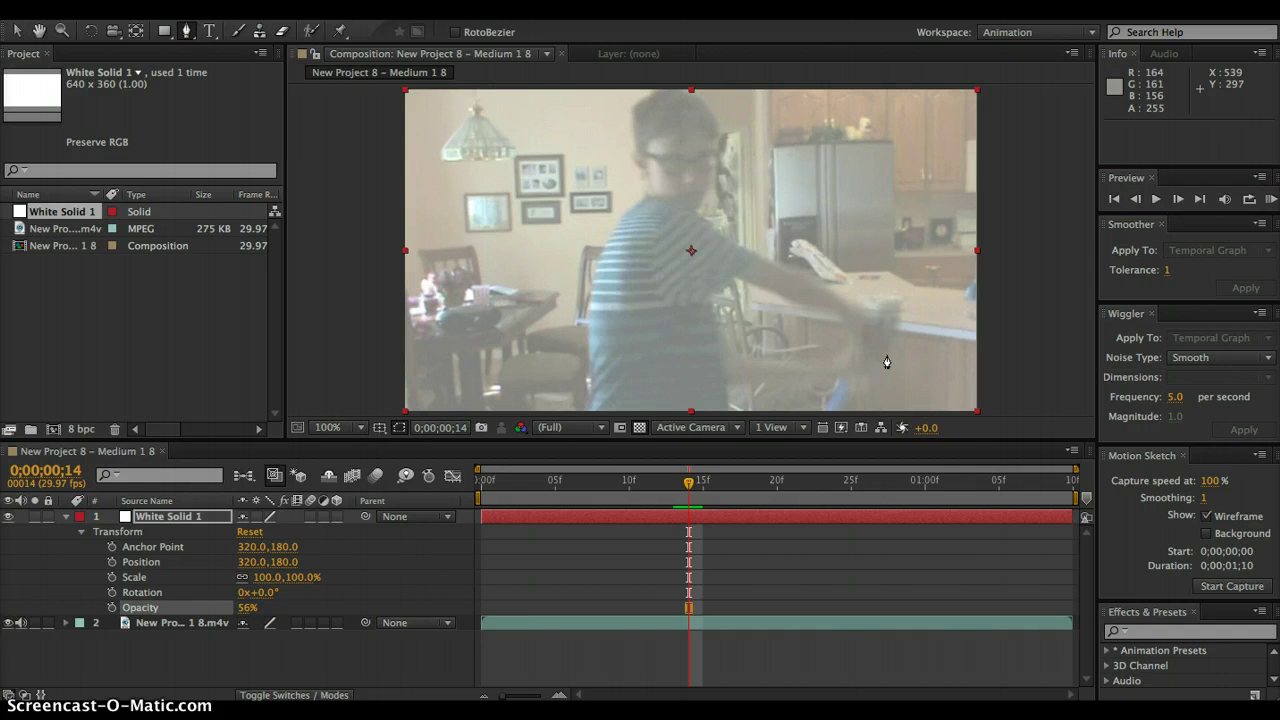
Step: Draw a four-point Mask 1 around the stick at the lower right
left_click(164, 31)
left_click(184, 33)
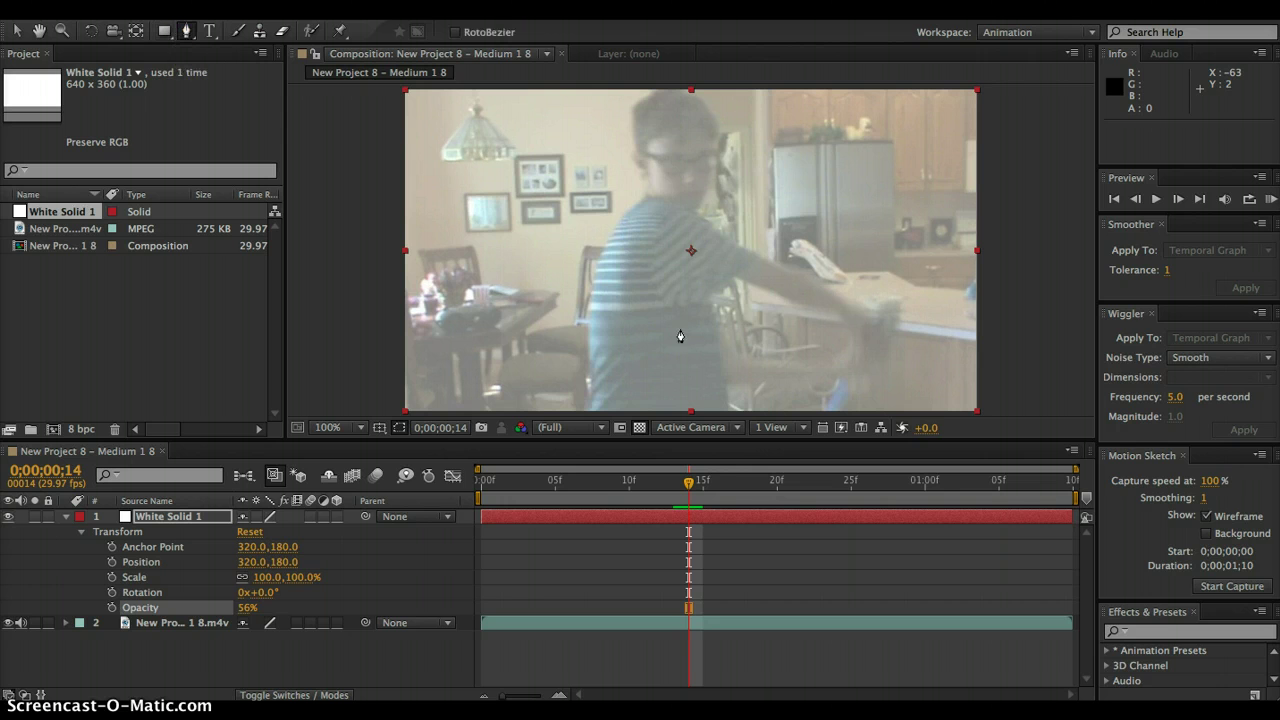
left_click(820, 412)
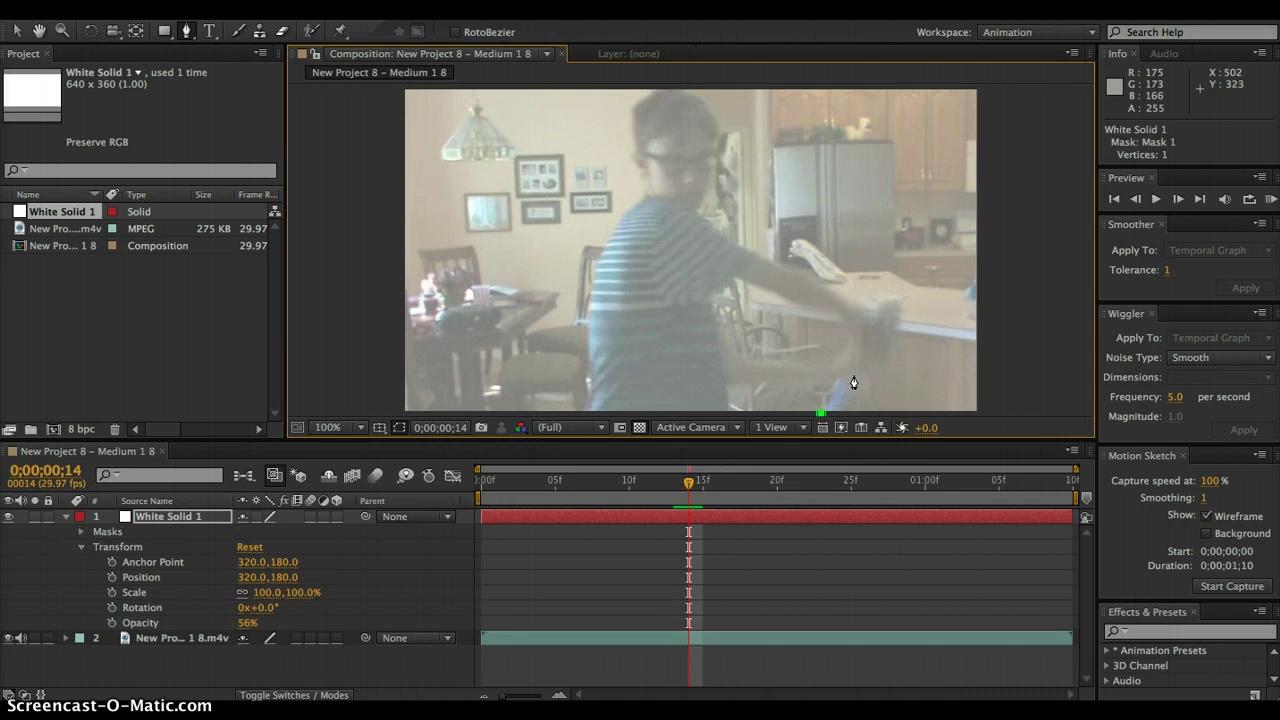
left_click(840, 384)
left_click(838, 412)
left_click(820, 412)
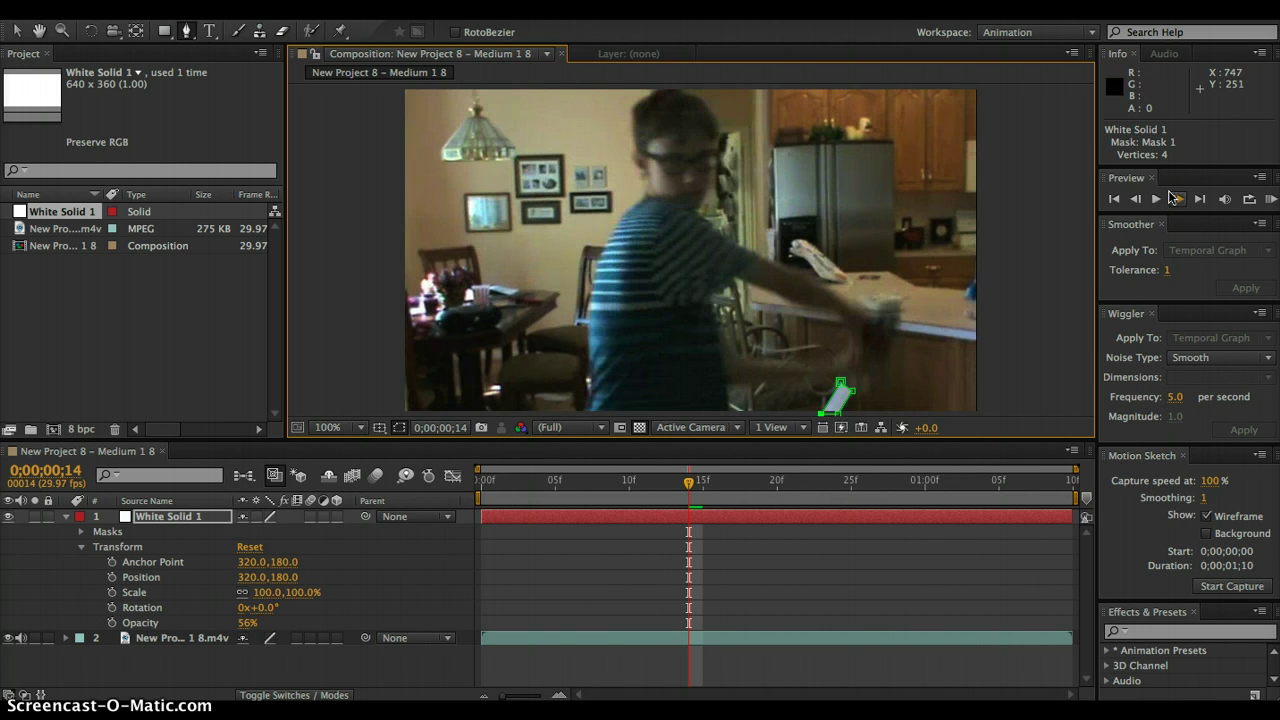
Step: Set keyframes at 0;00;00;14 for Mask Path, Mask Feather, Mask Opacity and Mask Expansion
left_click(83, 535)
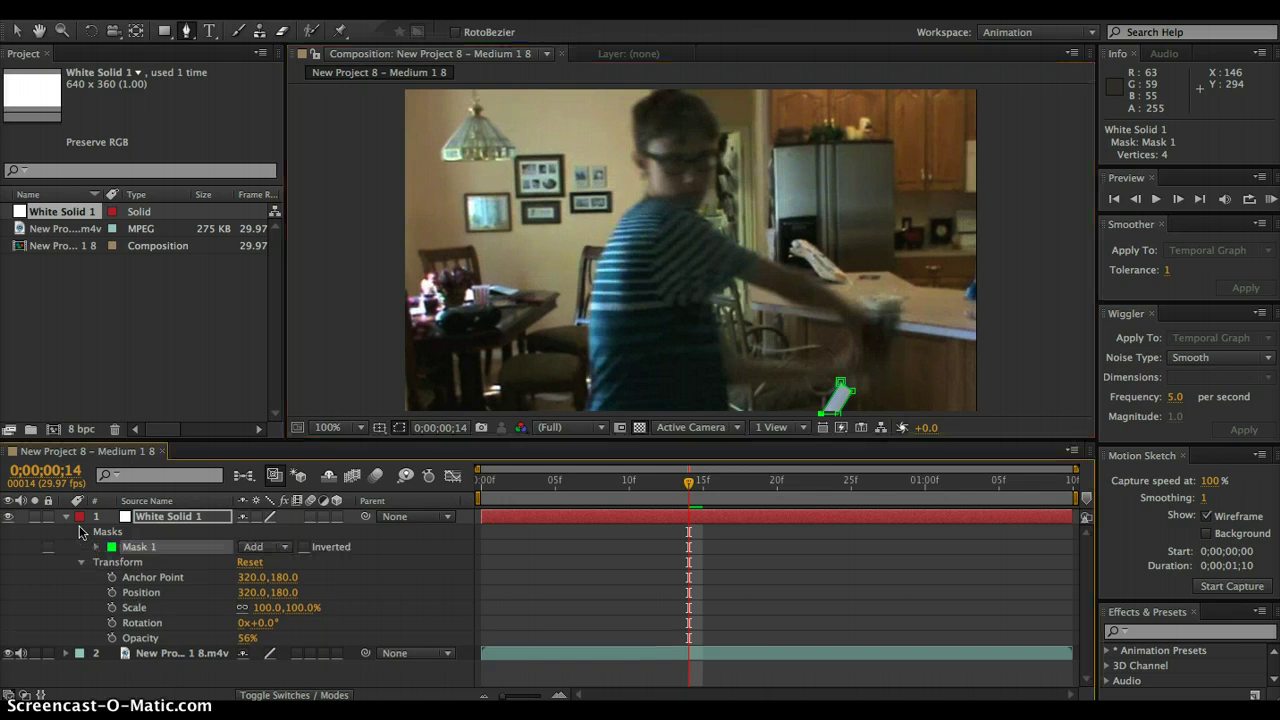
left_click(97, 548)
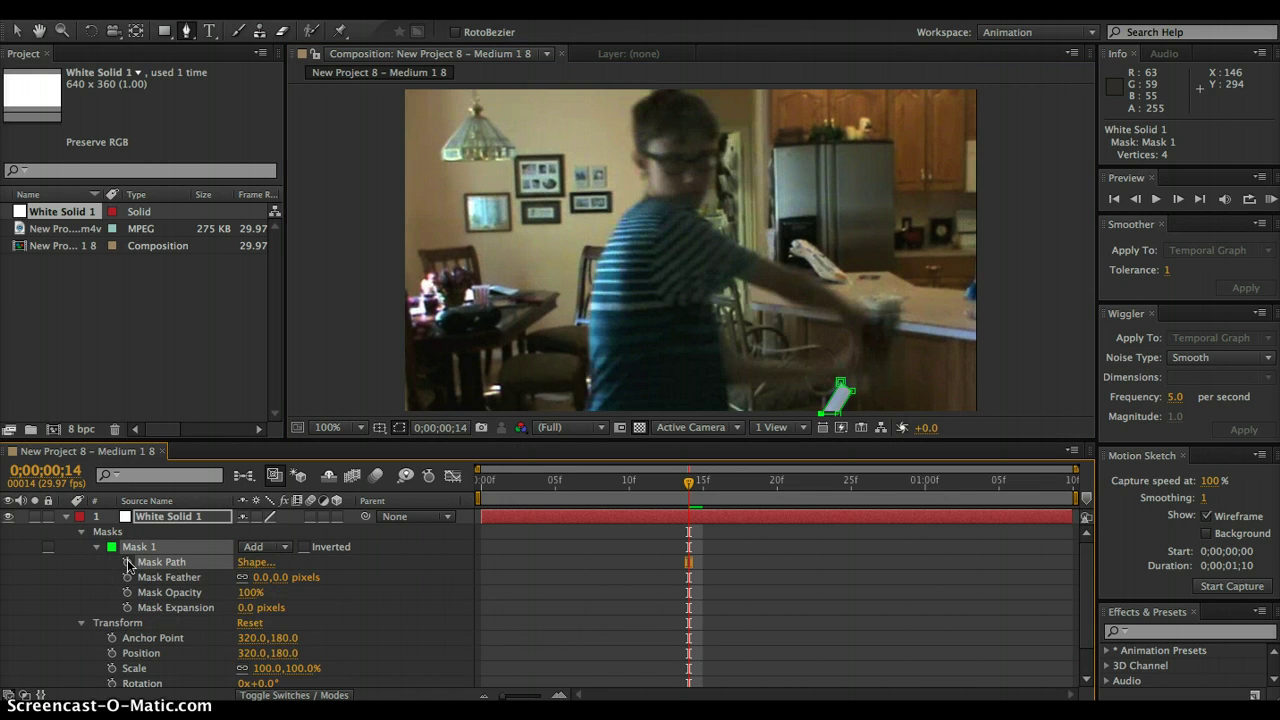
left_click(127, 562)
left_click(127, 577)
left_click(127, 592)
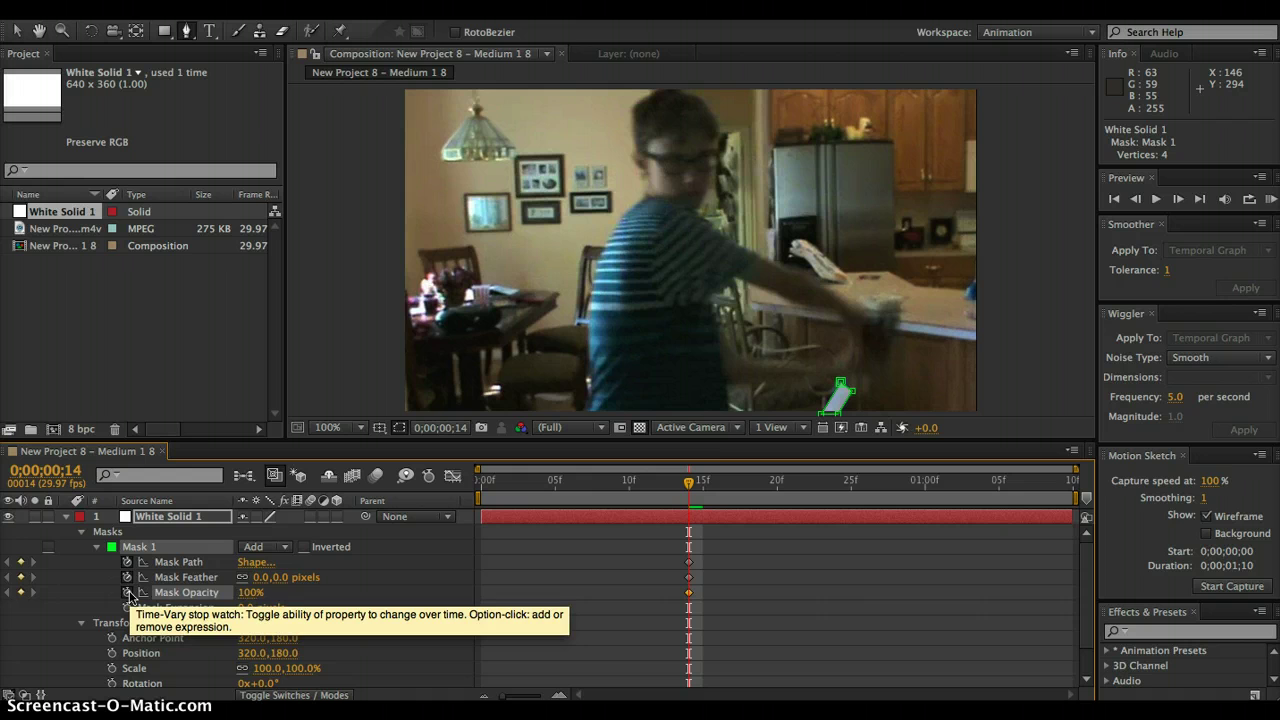
left_click(127, 607)
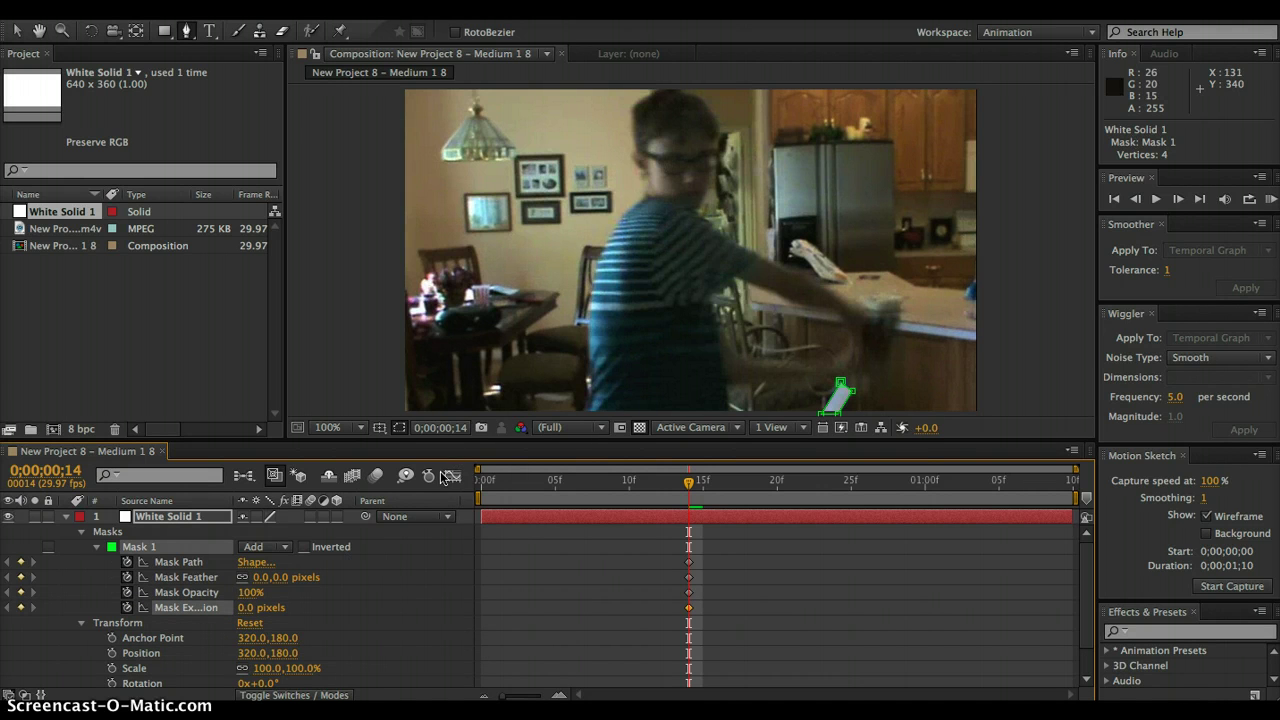
Step: On the next frame, reshape the mask into a thin sliver along the stick
left_click(1178, 199)
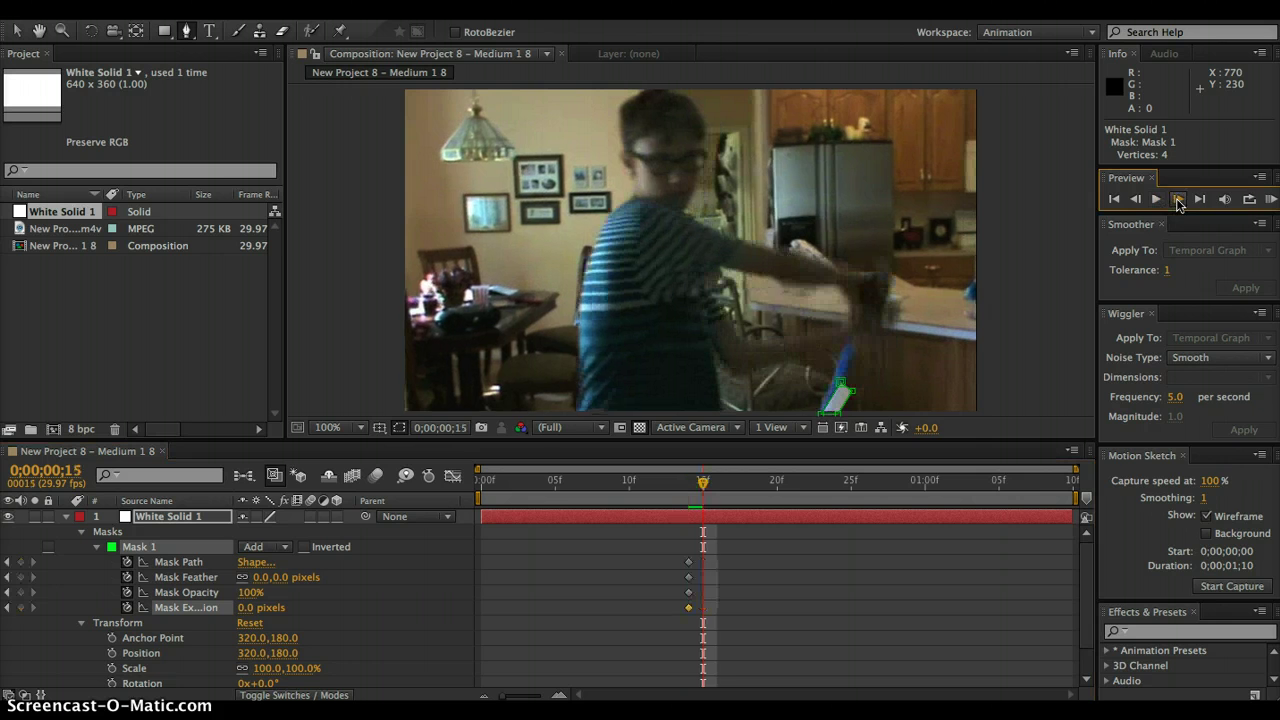
left_click_drag(841, 382, 849, 341)
left_click_drag(852, 389, 862, 344)
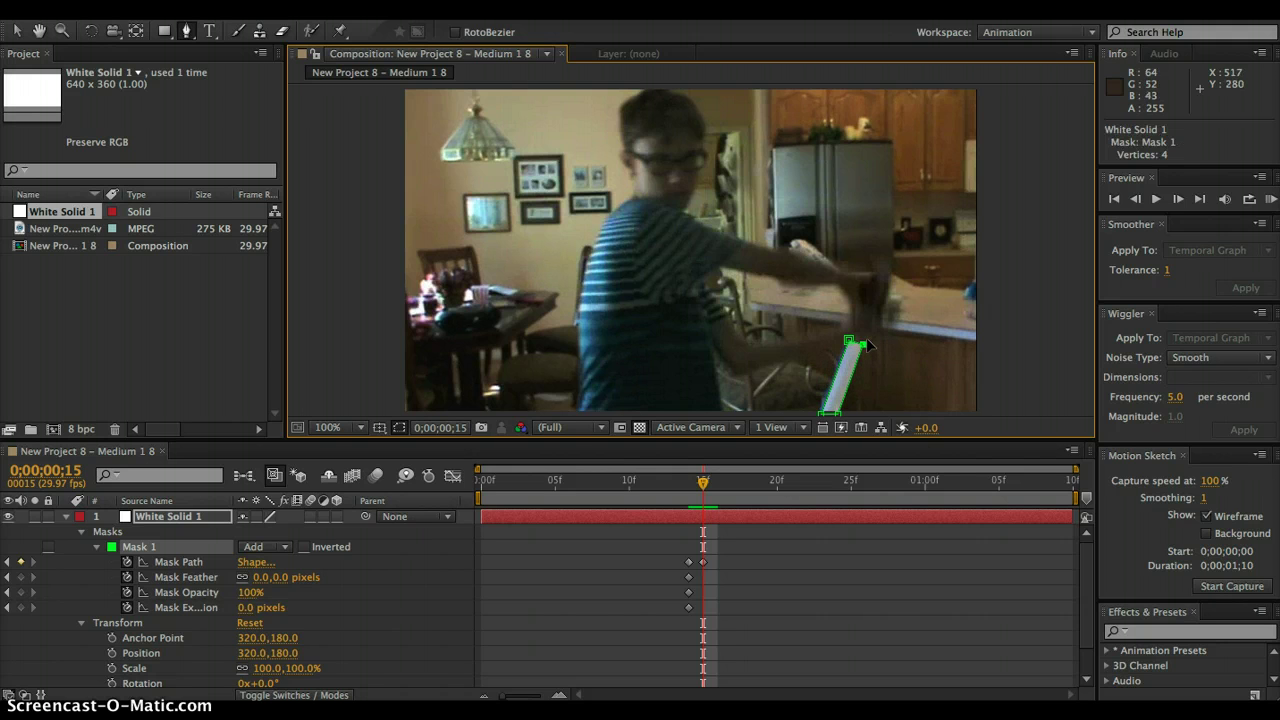
mouse_move(820, 414)
left_mouse_down()
mouse_move(816, 396)
mouse_move(822, 413)
left_mouse_up()
left_click(835, 413)
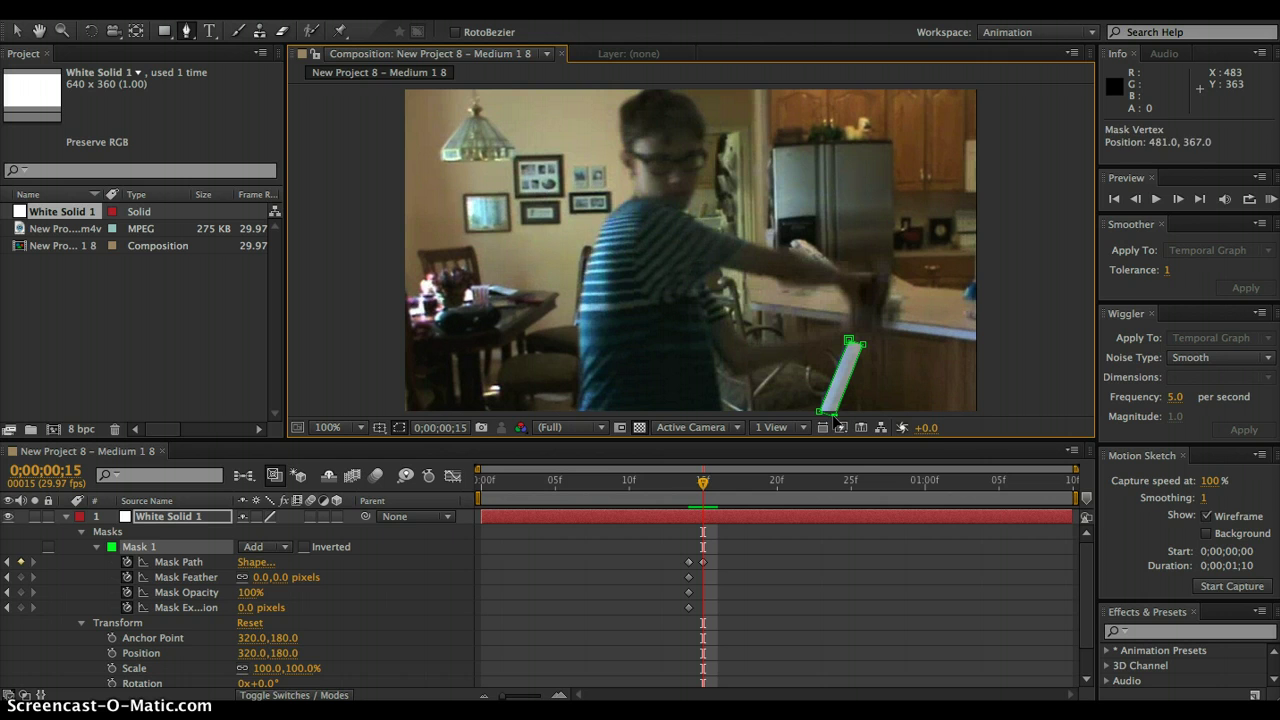
Step: On the following frame, stretch the mask up to the stick tip and narrow its base
left_click(1180, 199)
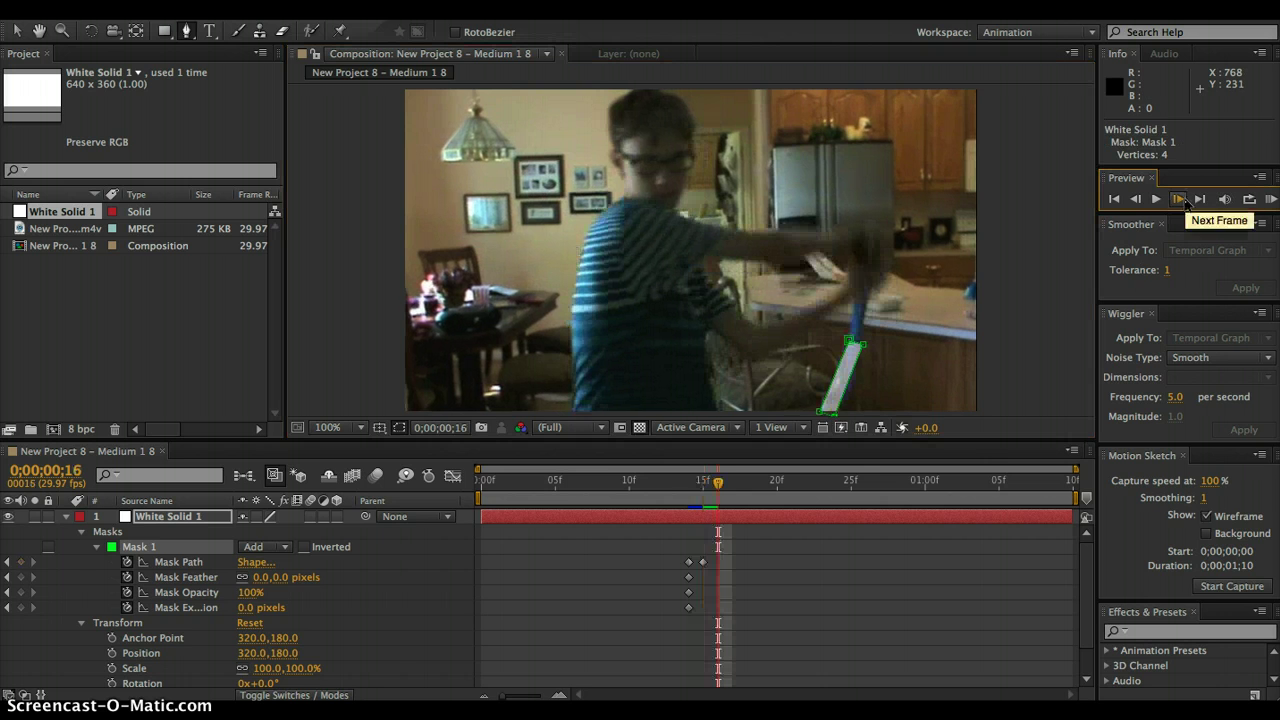
left_click_drag(849, 341, 858, 300)
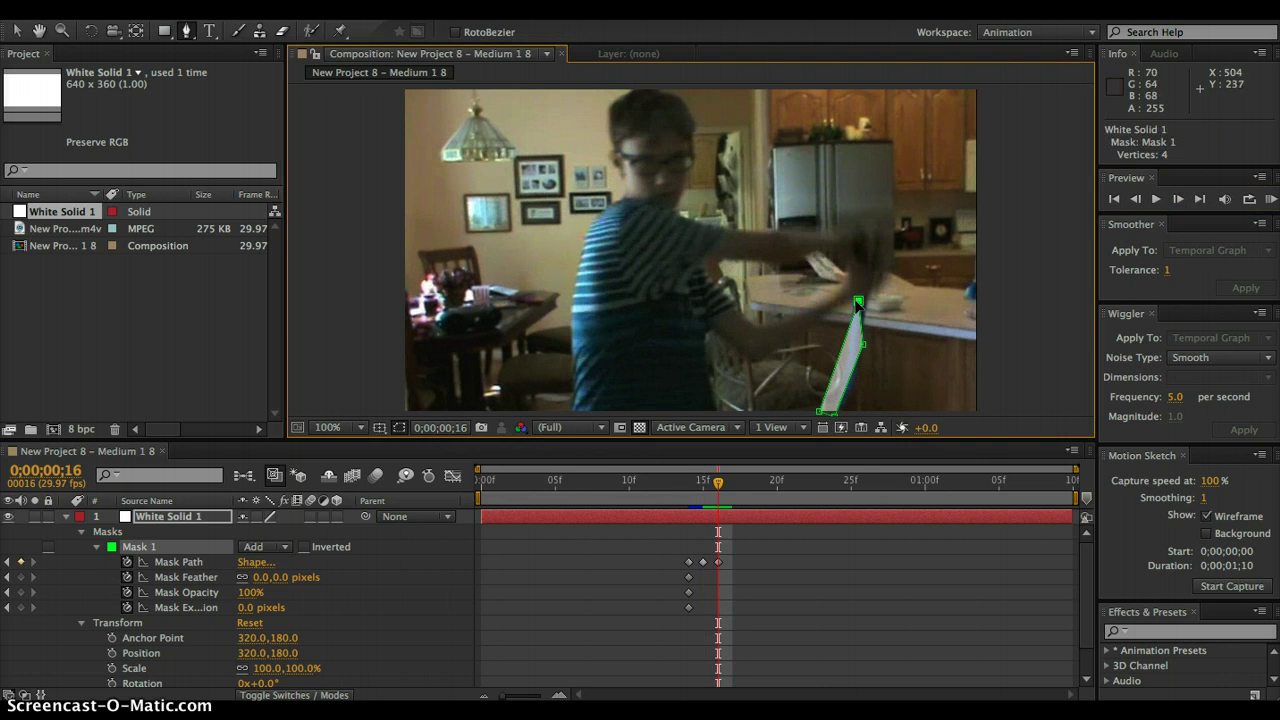
left_click_drag(868, 345, 866, 305)
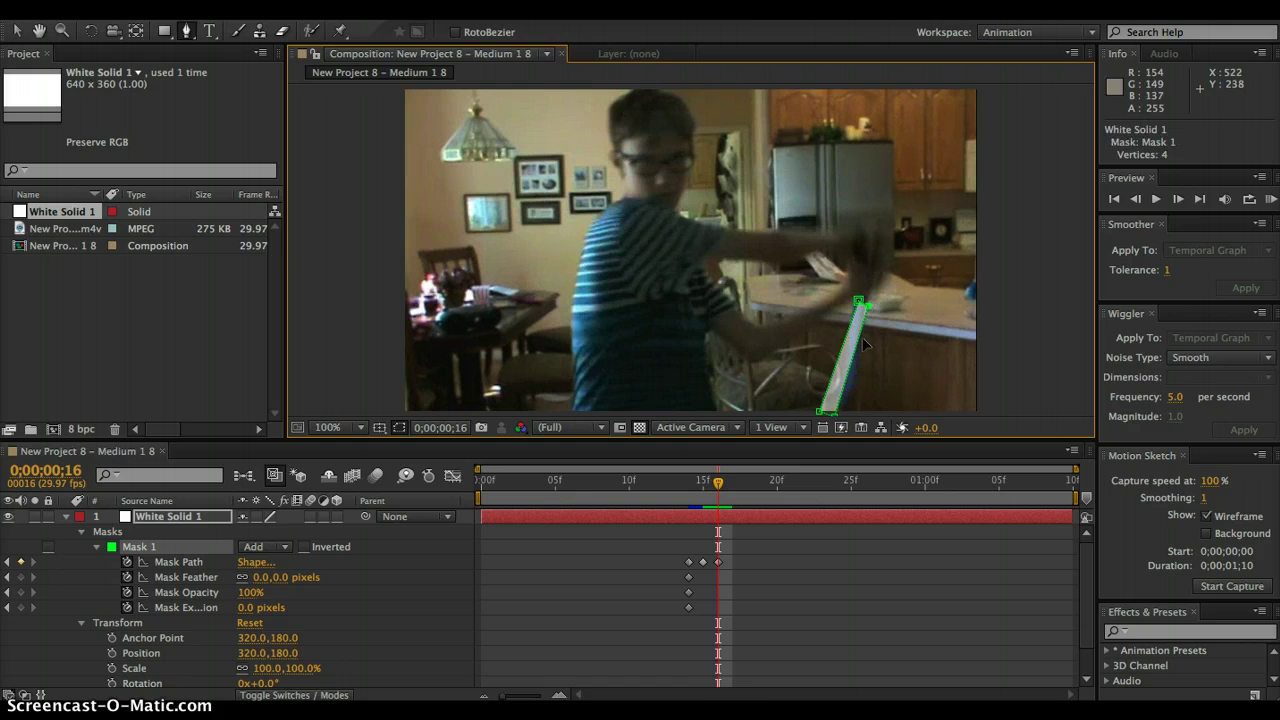
mouse_move(834, 416)
left_mouse_down()
mouse_move(970, 405)
mouse_move(845, 382)
mouse_move(856, 411)
left_mouse_up()
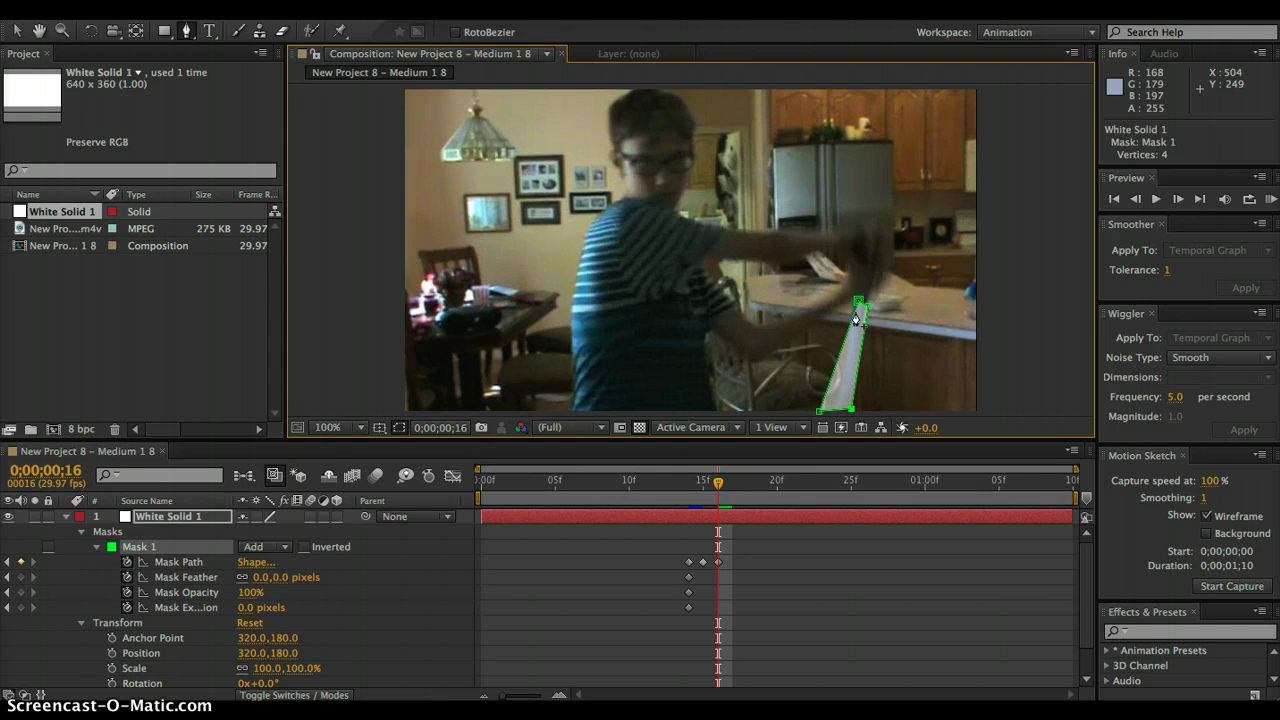
left_click_drag(850, 322, 864, 306)
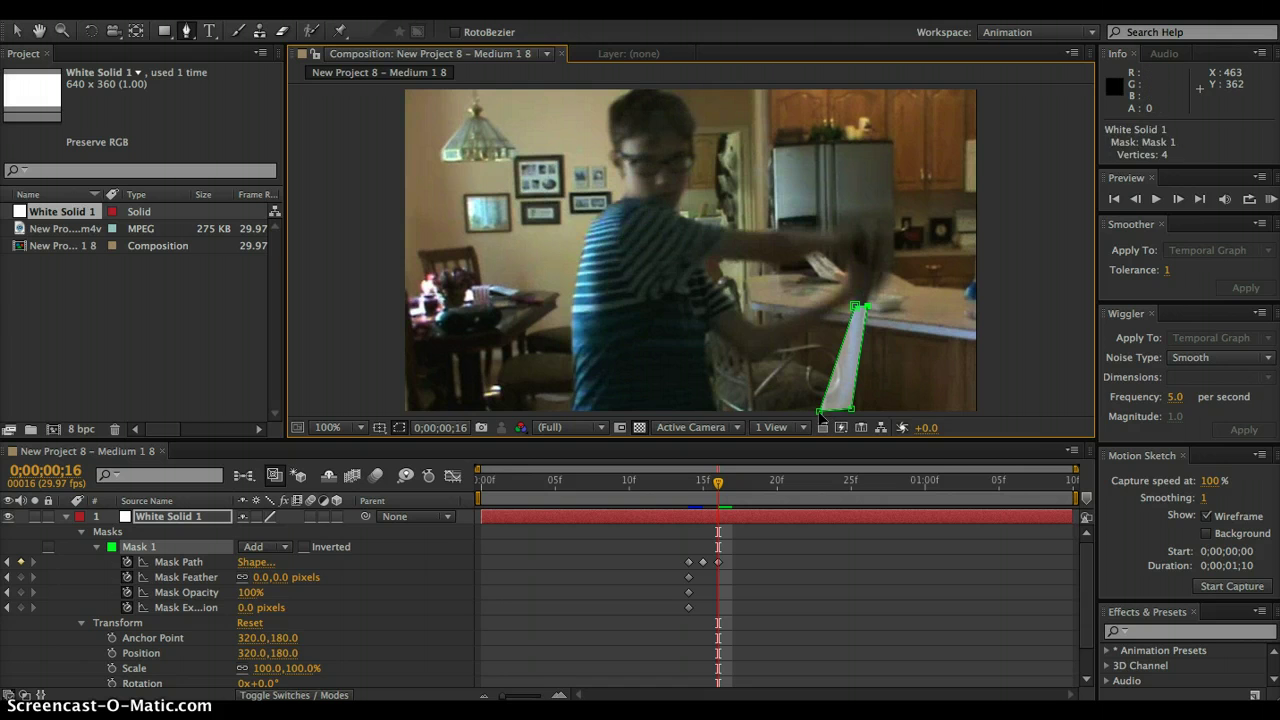
left_click_drag(821, 411, 834, 413)
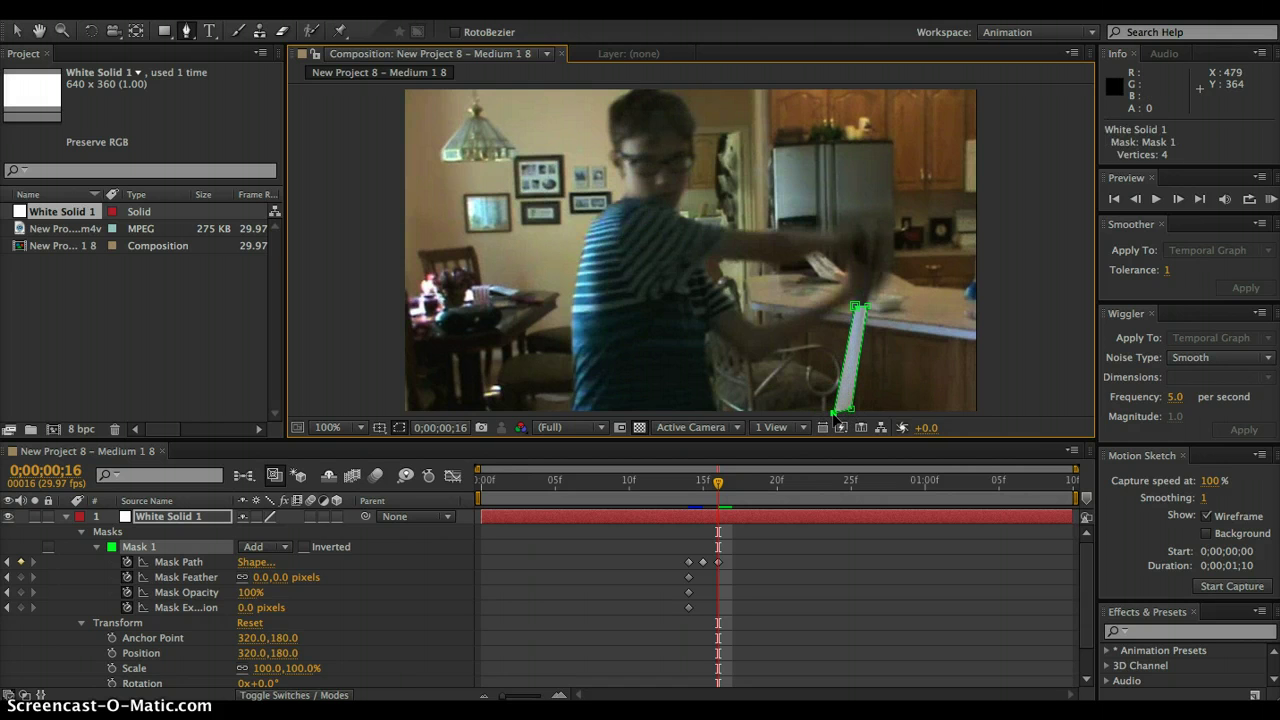
left_click(849, 412)
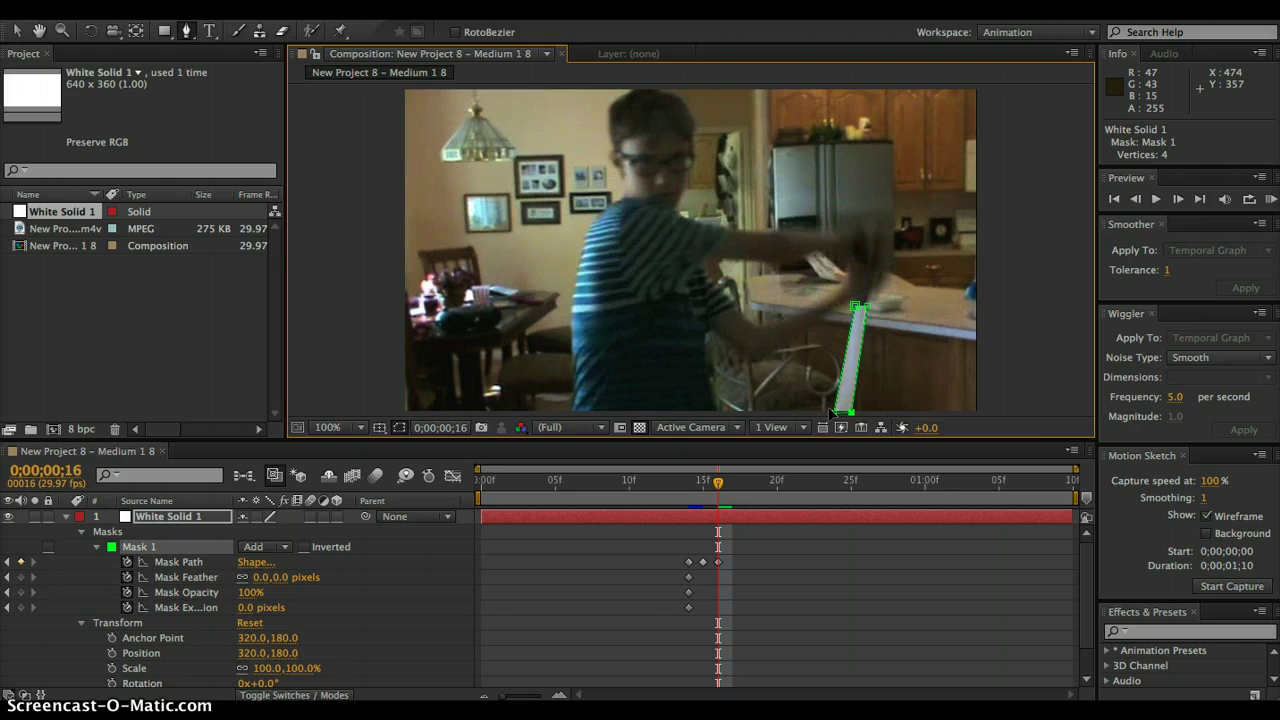
left_click(834, 413)
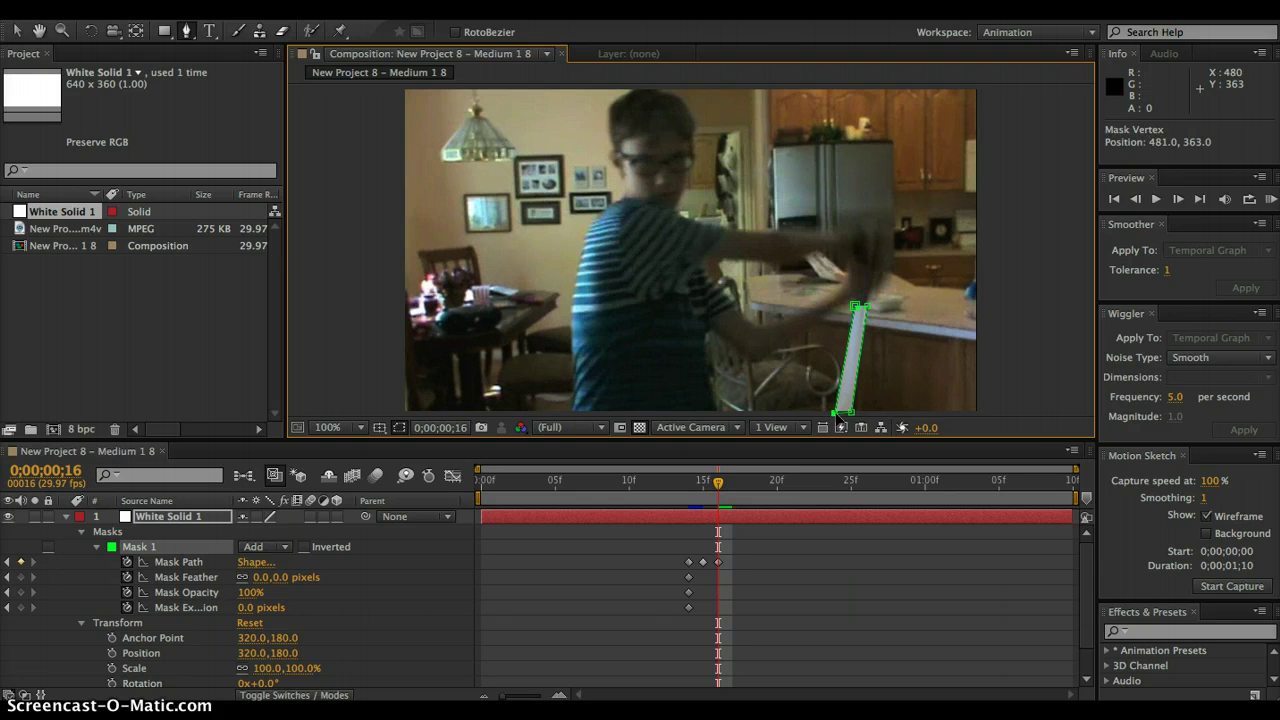
left_click(838, 418)
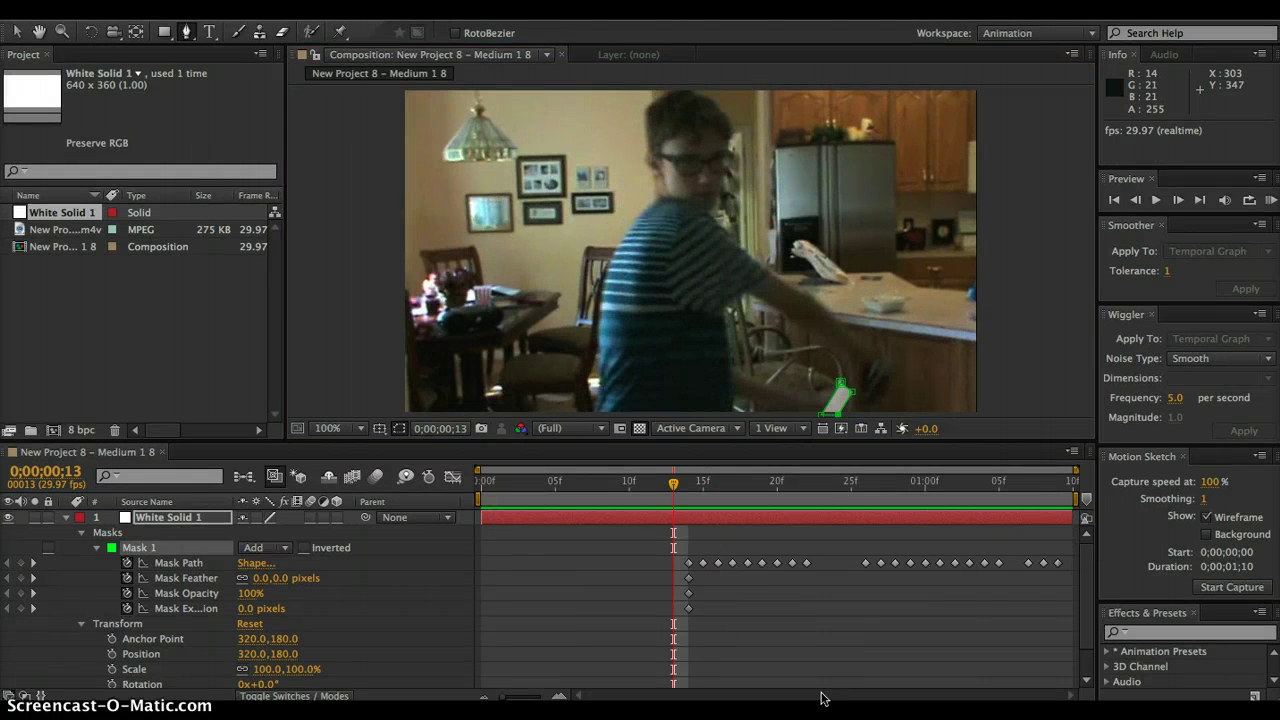
left_click(1155, 202)
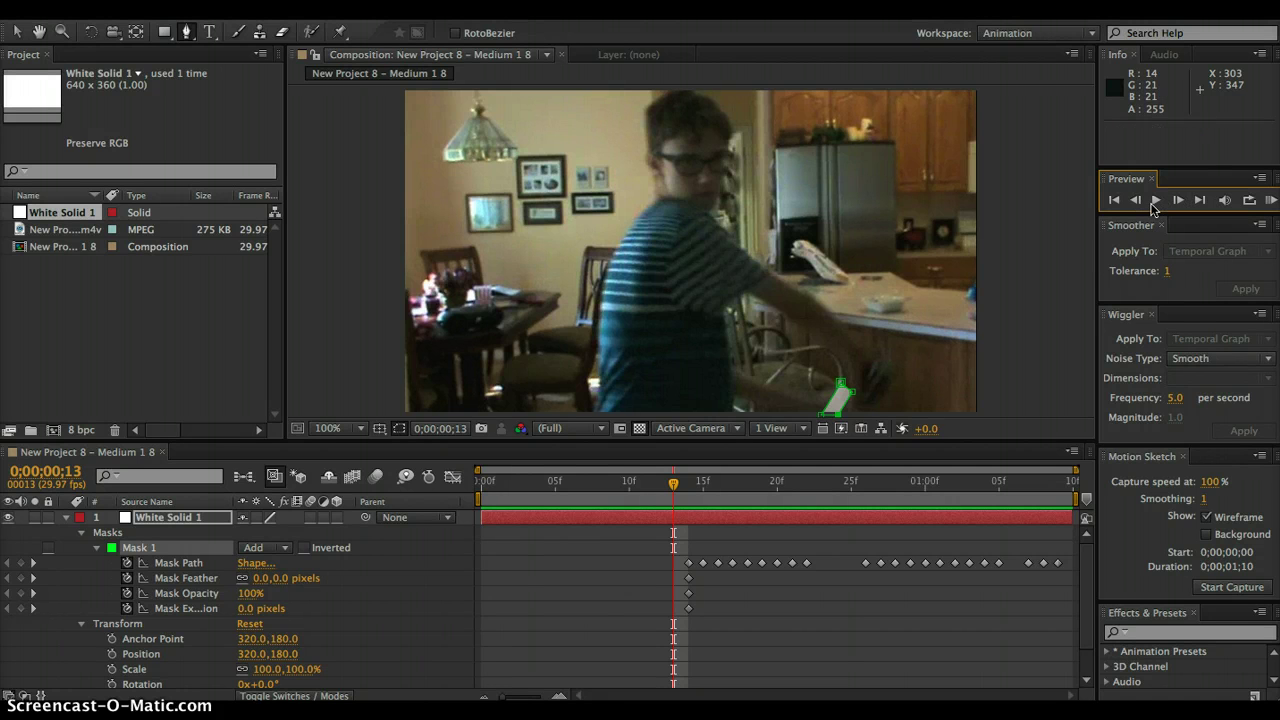
left_click(1155, 201)
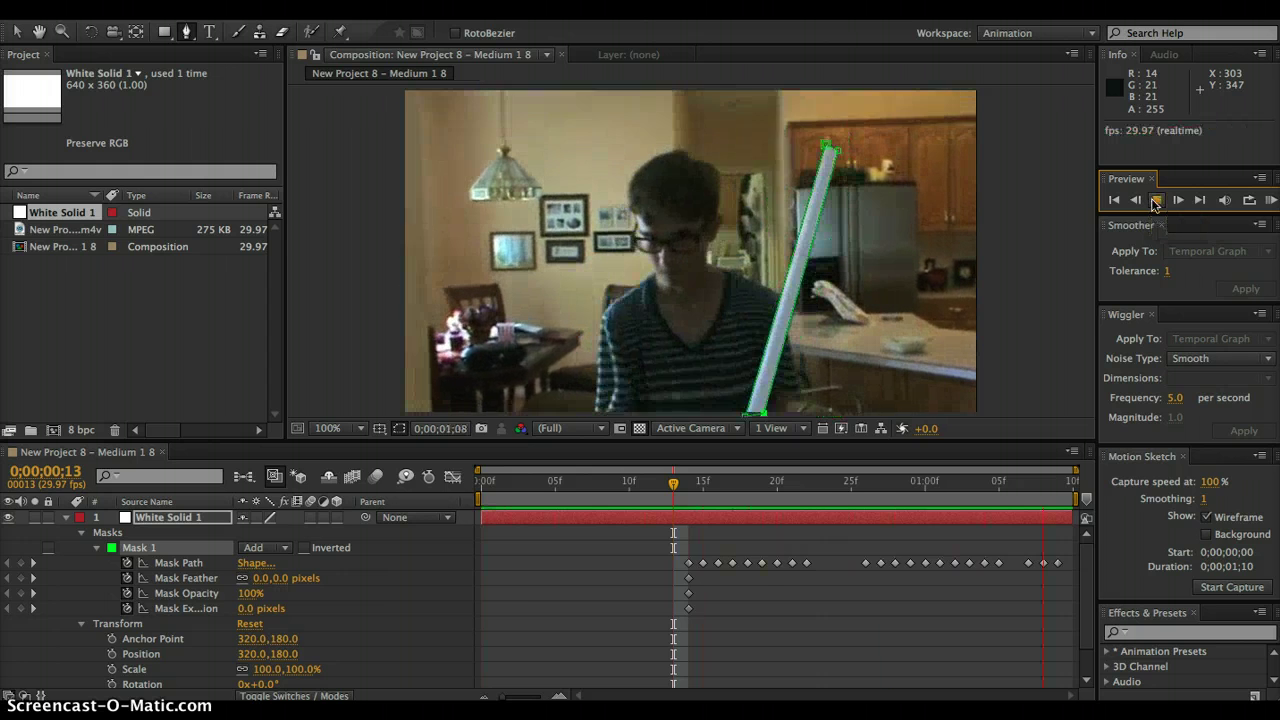
left_click(1155, 201)
left_click(1155, 201)
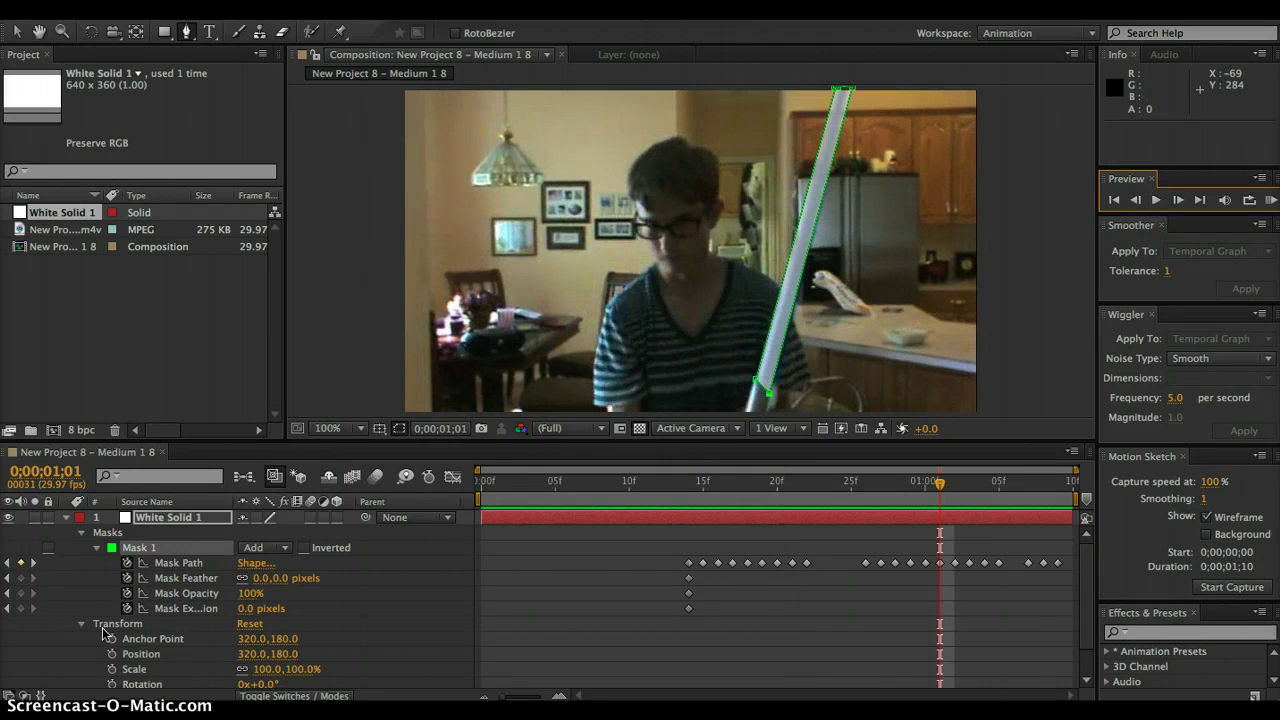
Step: Move the webcam footage above White Solid 1 and duplicate the solid three times
left_click(66, 517)
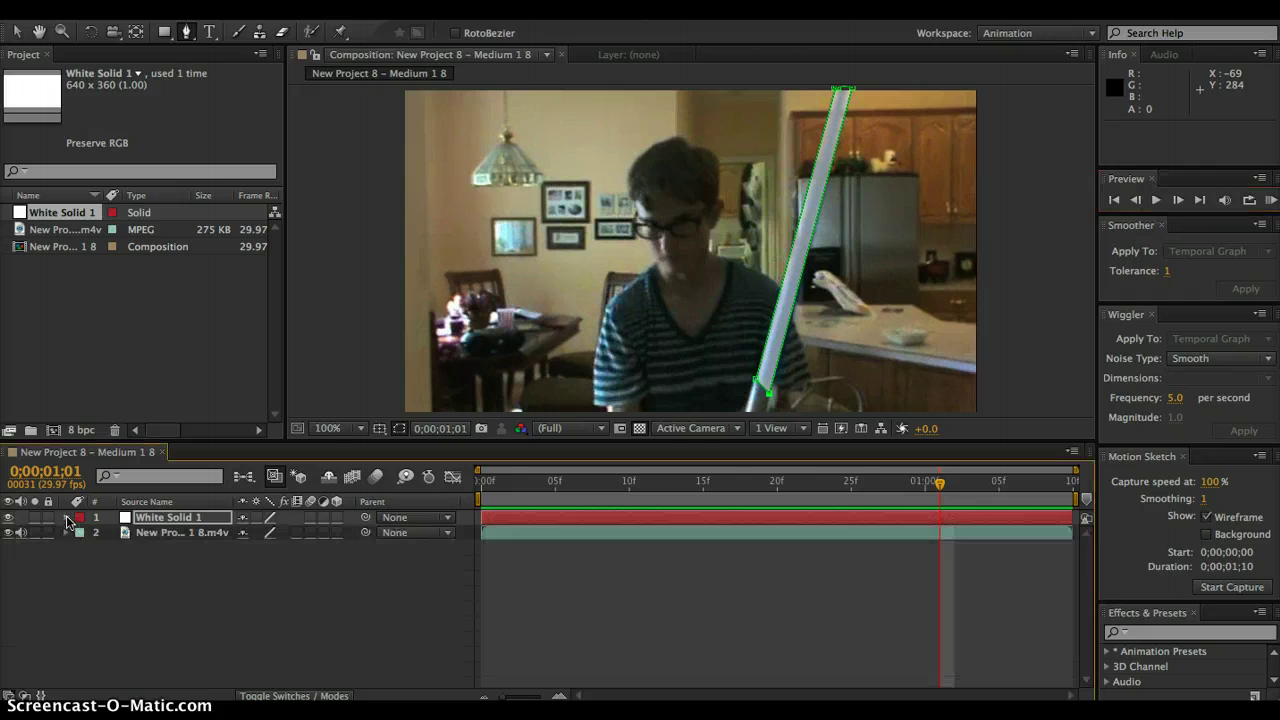
left_click_drag(142, 532, 136, 515)
left_click(157, 533)
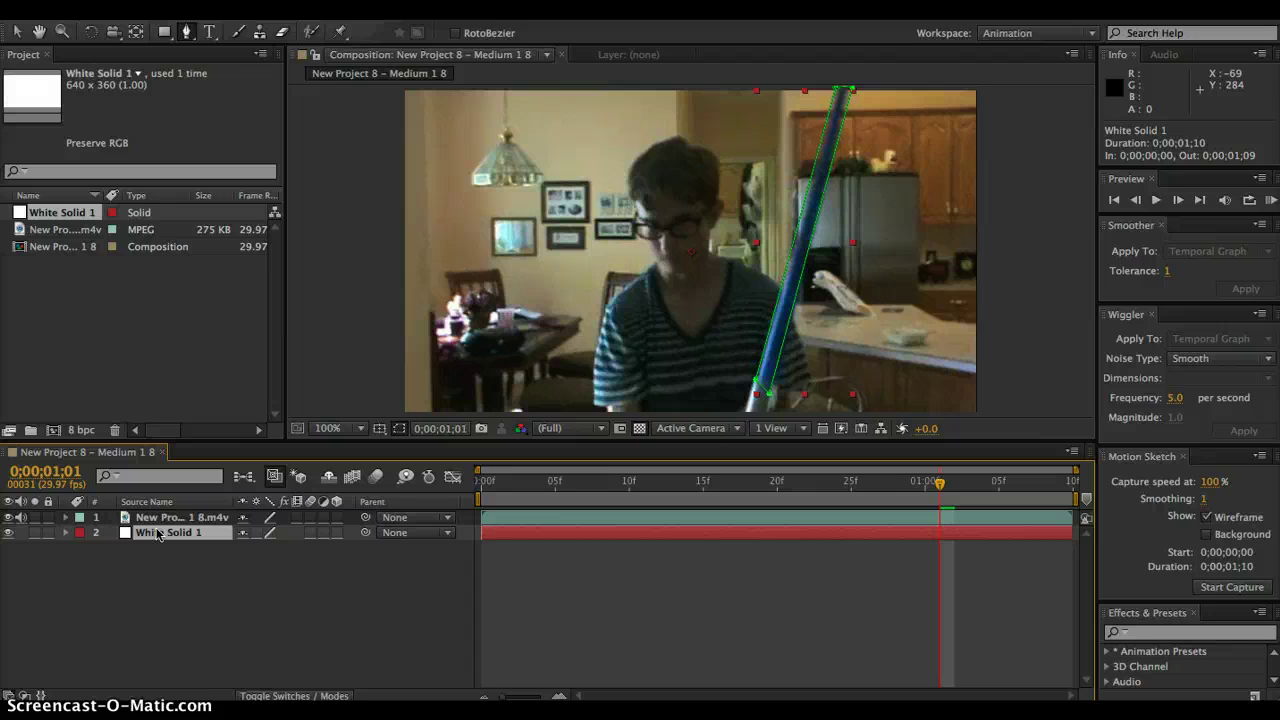
key("ctrl+d")
key("ctrl+d")
key("ctrl+d")
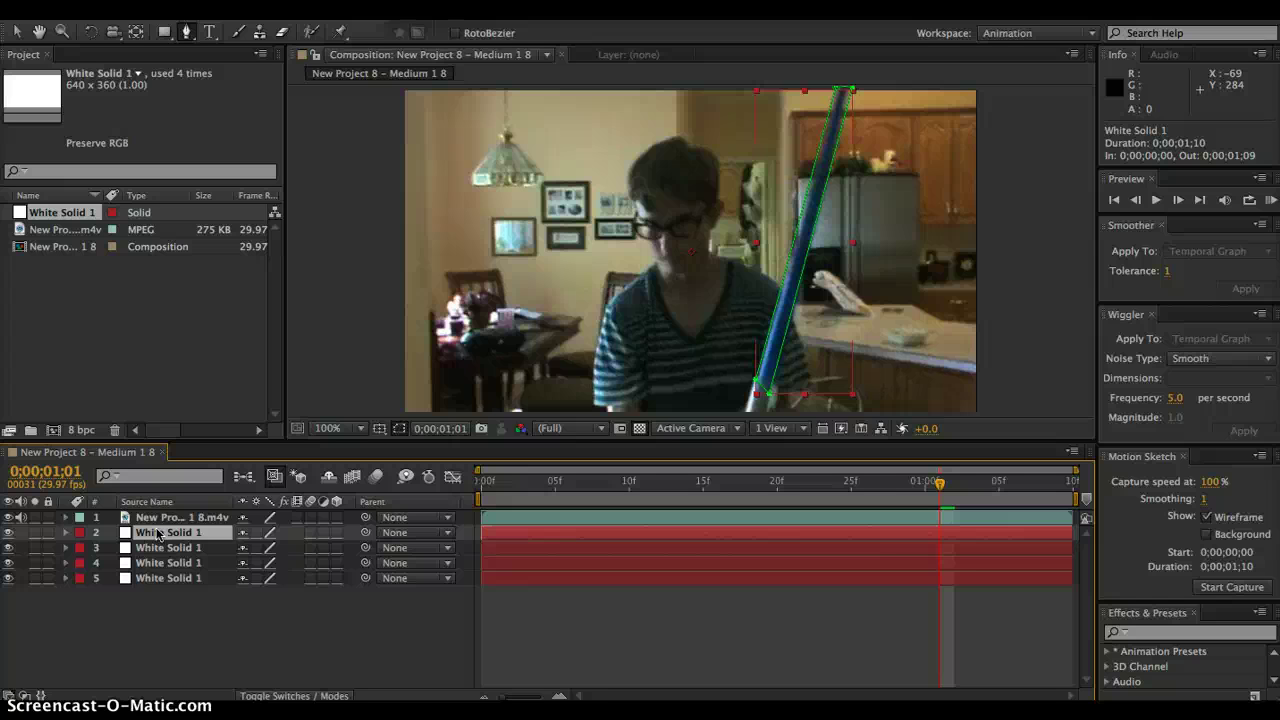
Step: Marquee-select all four White Solid layers in the timeline
left_click(190, 622)
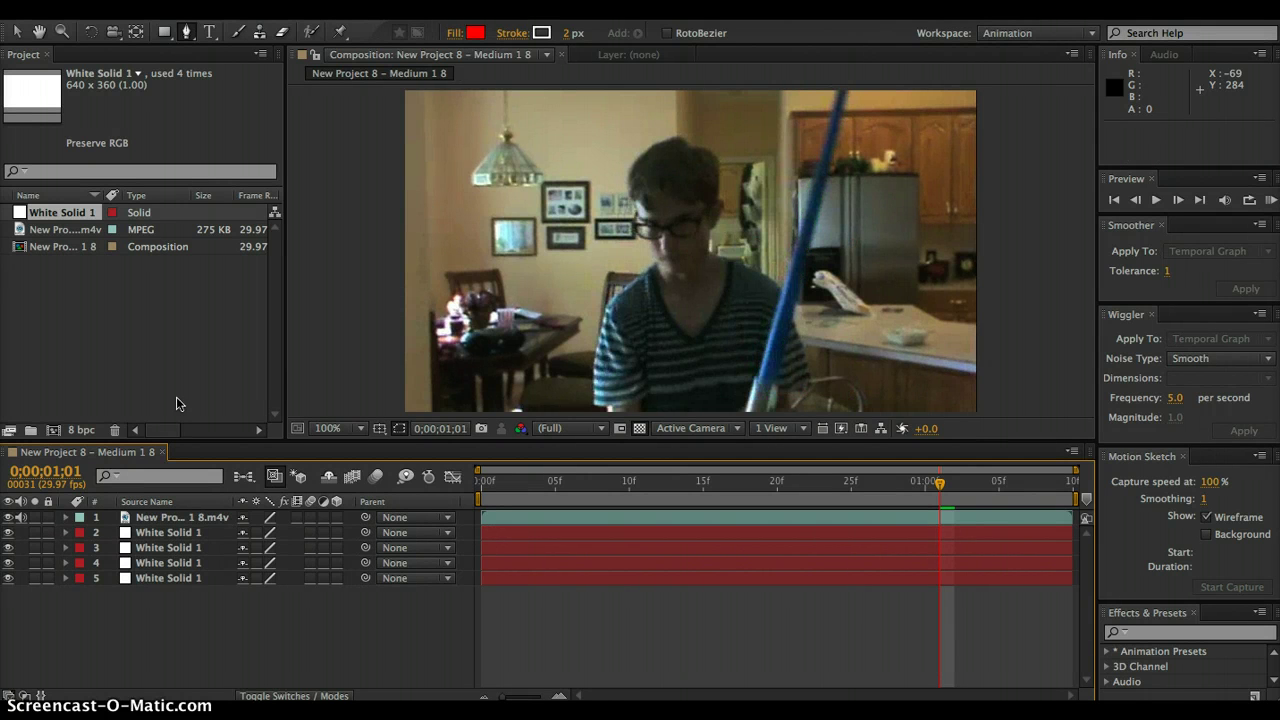
left_click(195, 0)
mouse_move(150, 0)
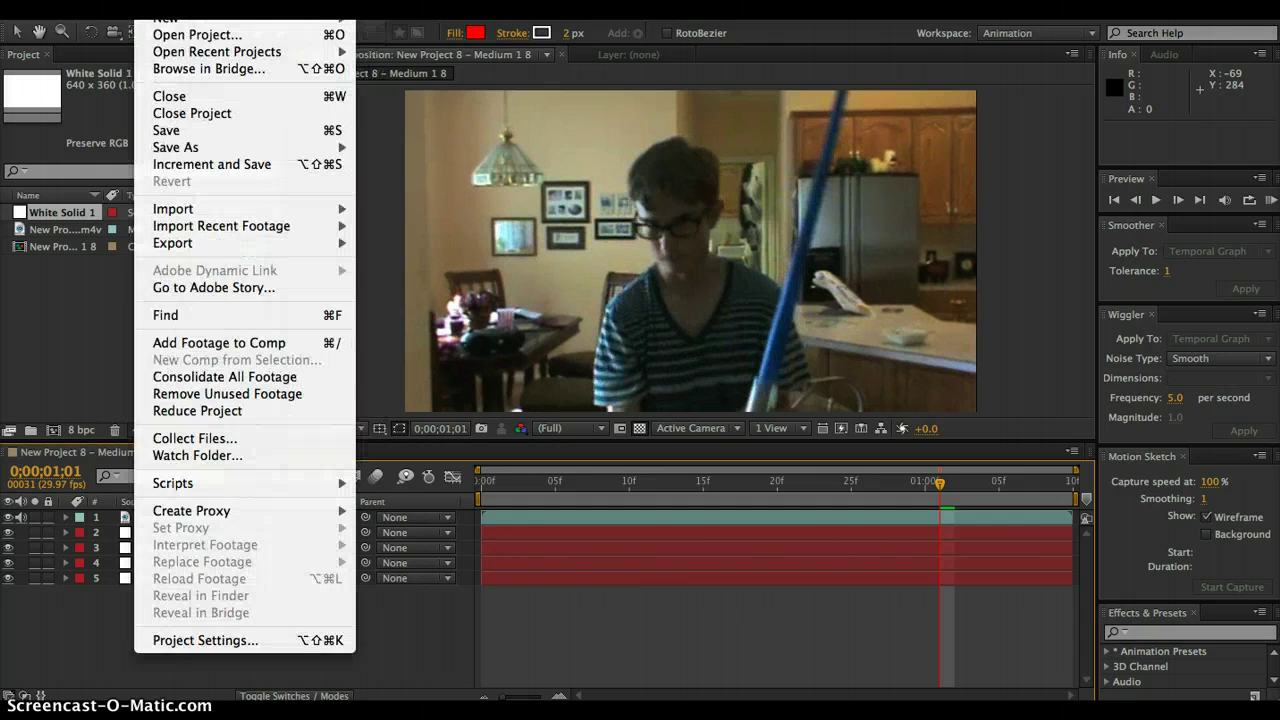
mouse_move(80, 0)
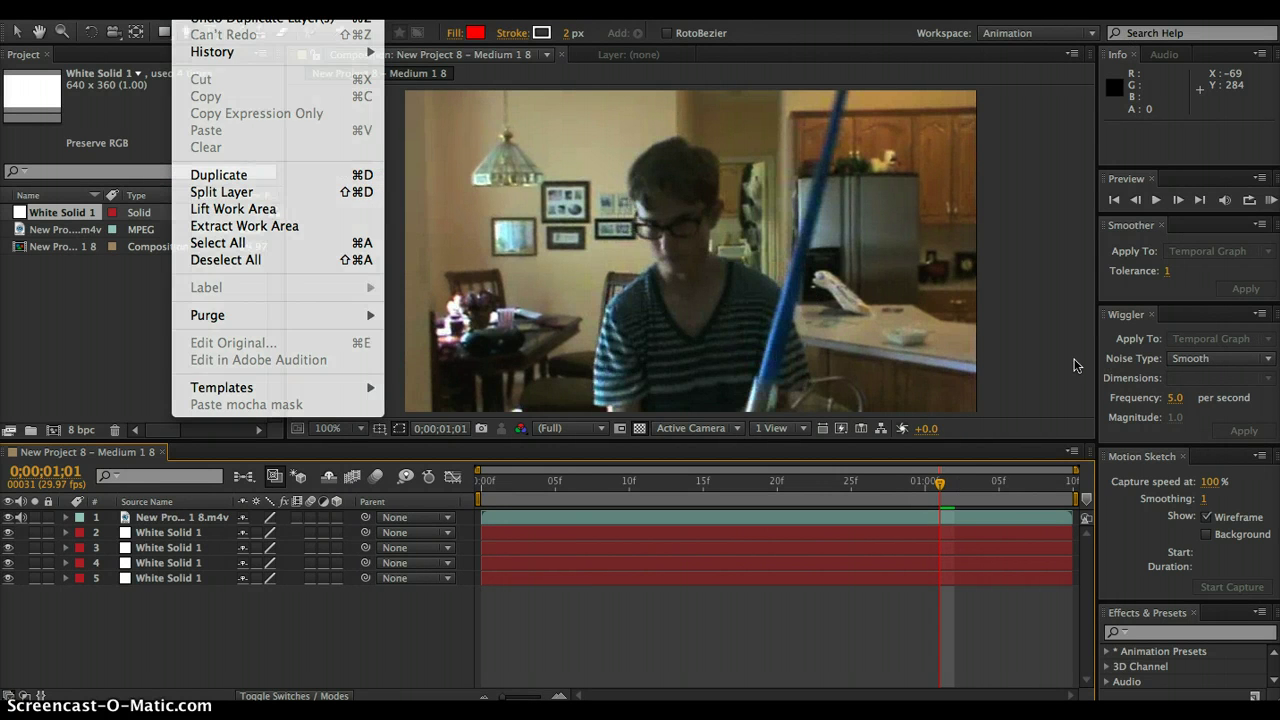
key("Escape")
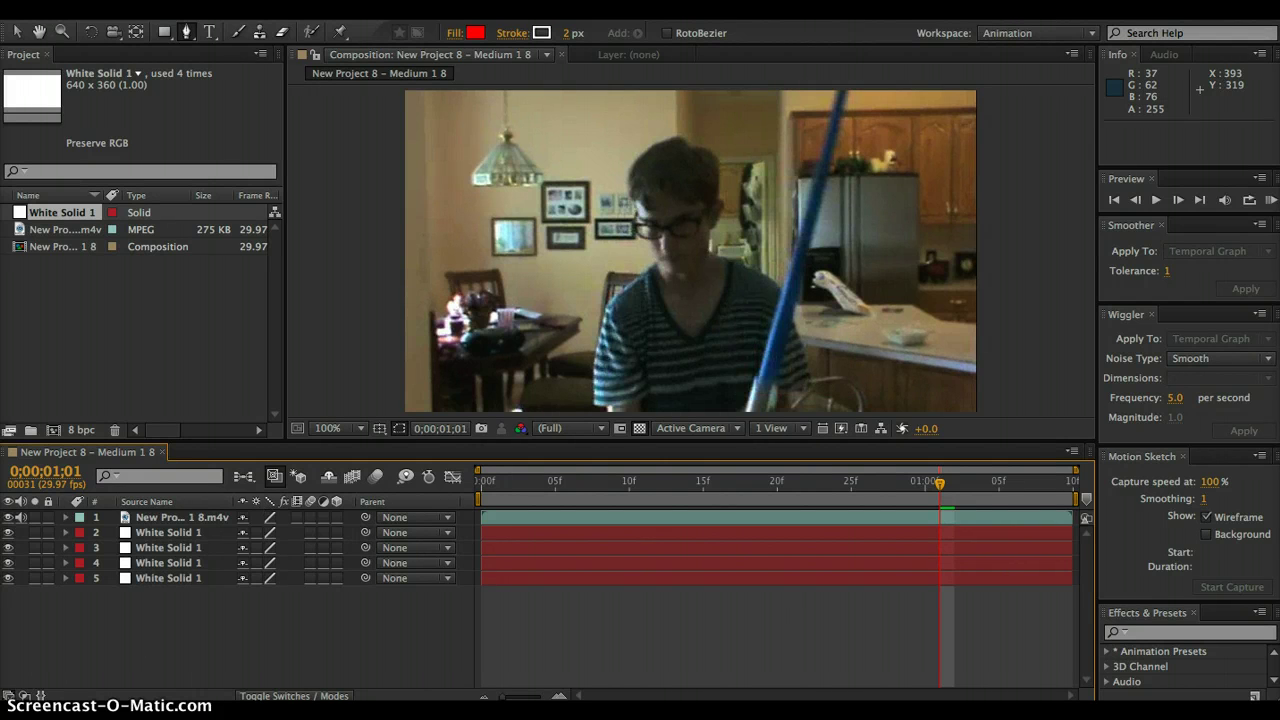
left_click_drag(149, 622, 120, 538)
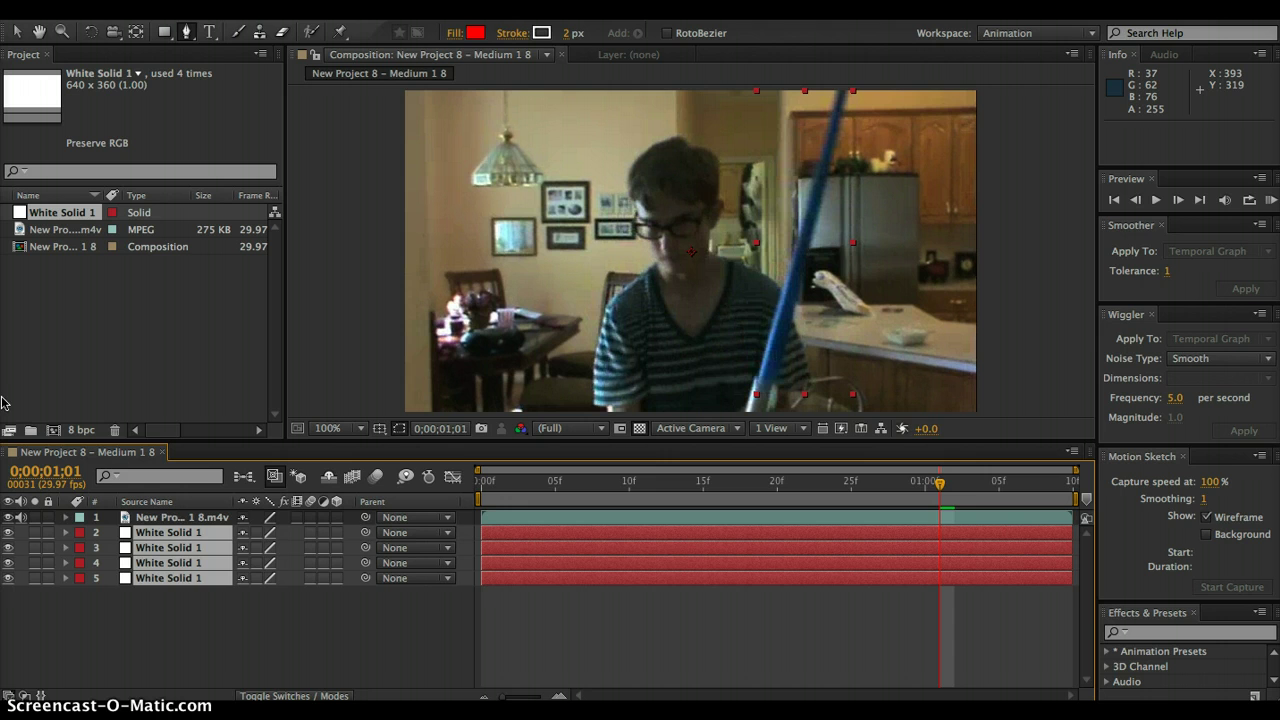
Step: Precompose the four solids into a new composition named lightsaber blade
mouse_move(190, 3)
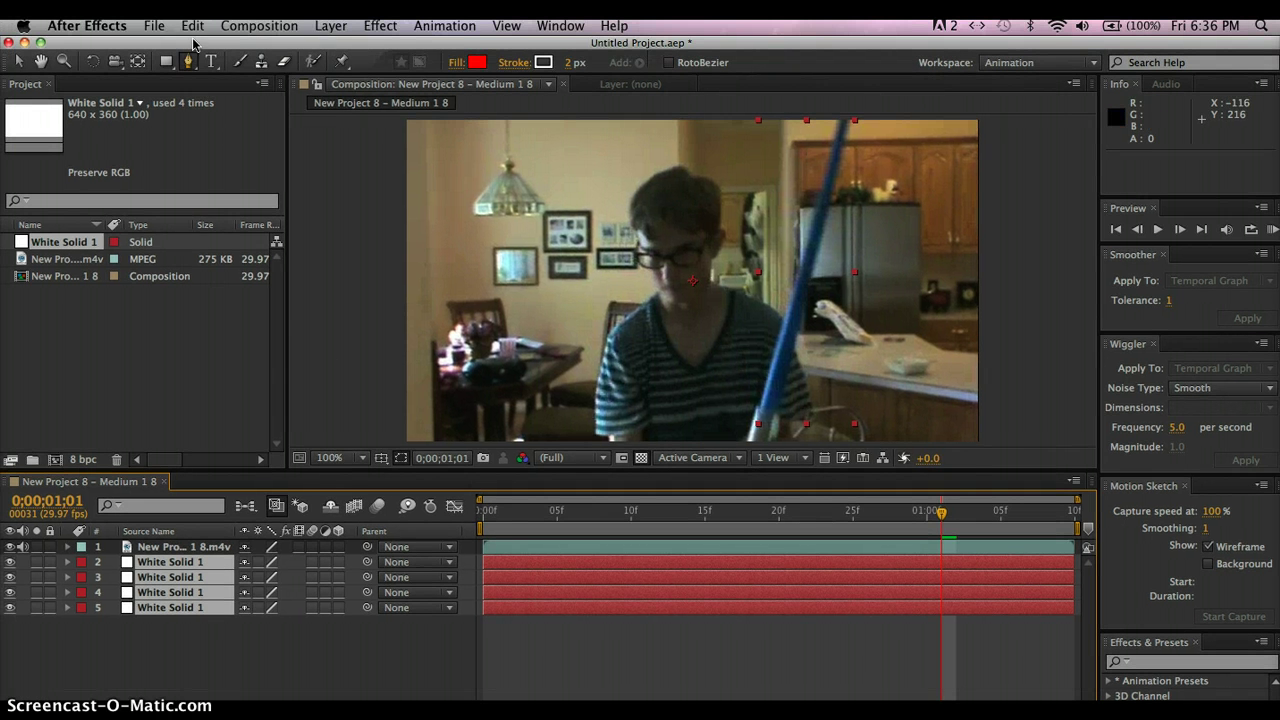
left_click(192, 26)
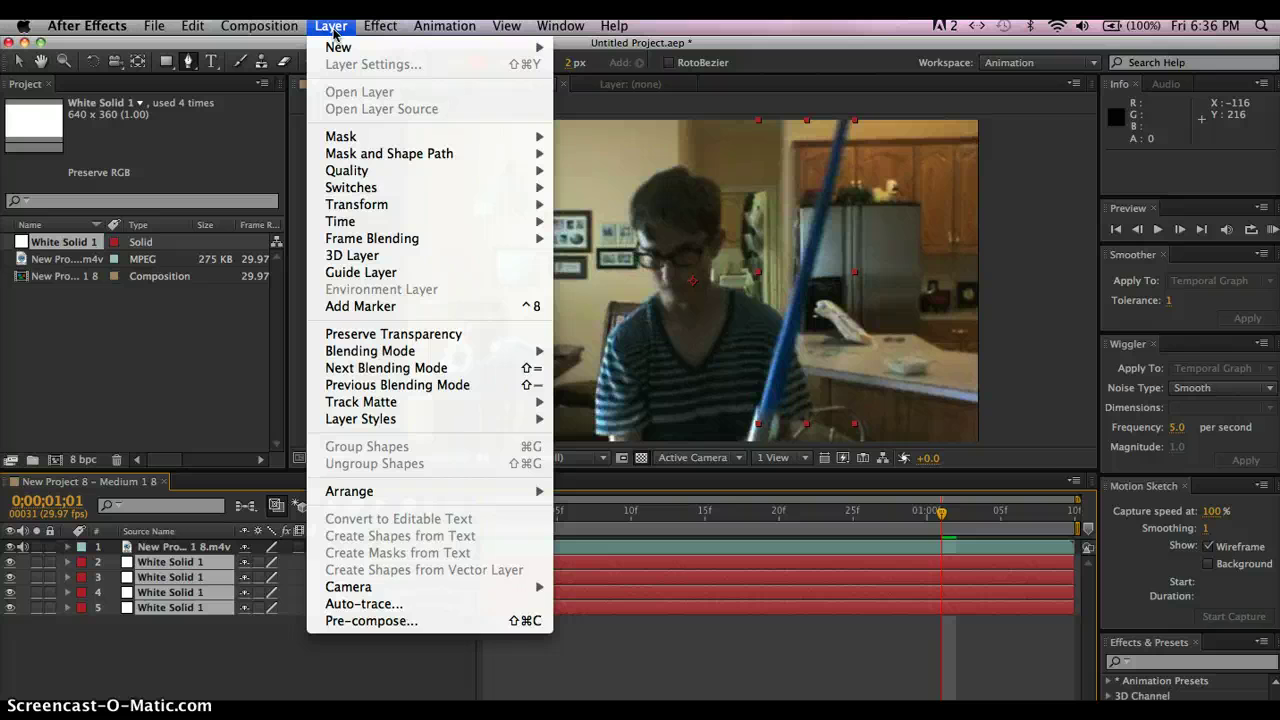
left_click(371, 620)
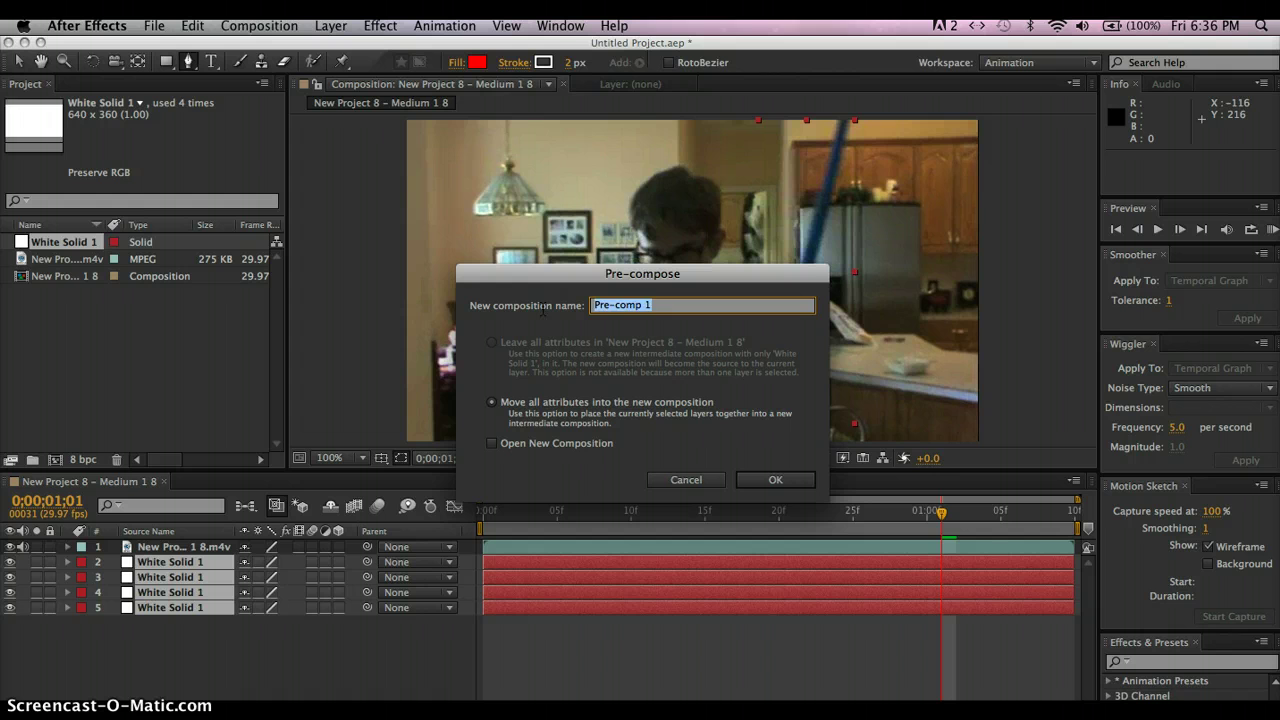
key("BackSpace")
left_click(806, 480)
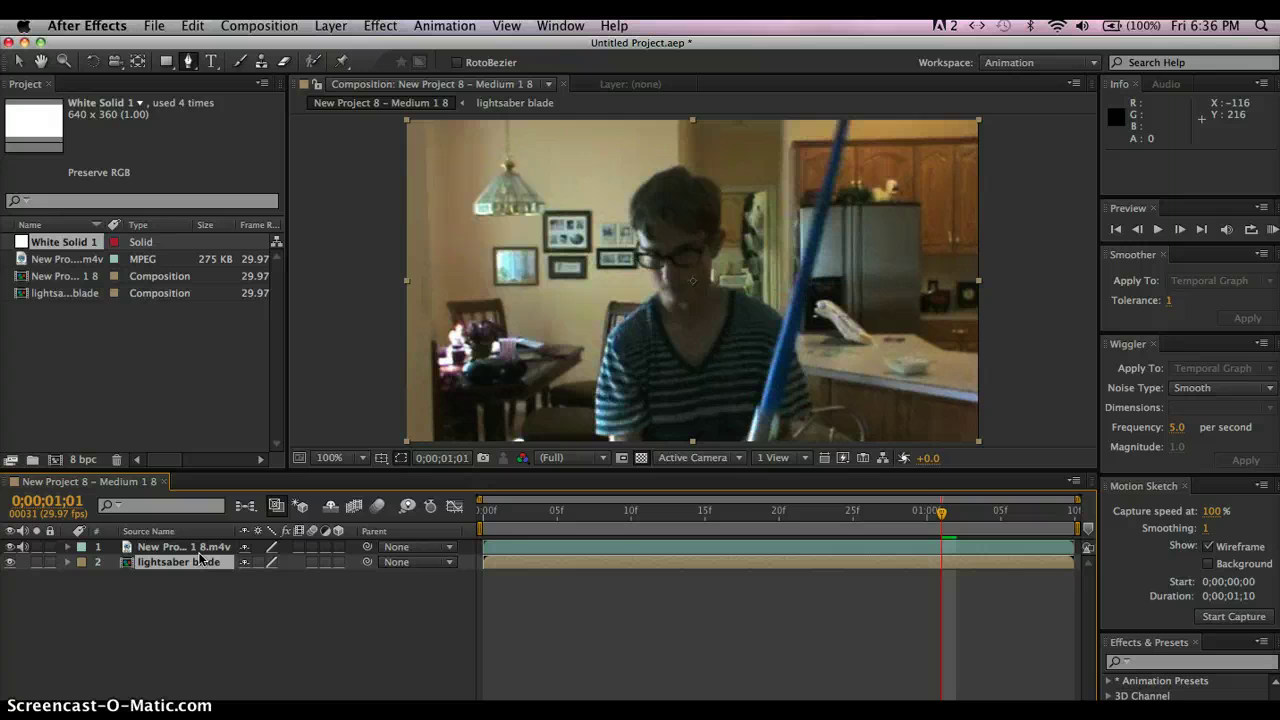
Step: Stack the lightsaber blade layer above the webcam video in New Project 8, then return to the blade comp
double_click(144, 566)
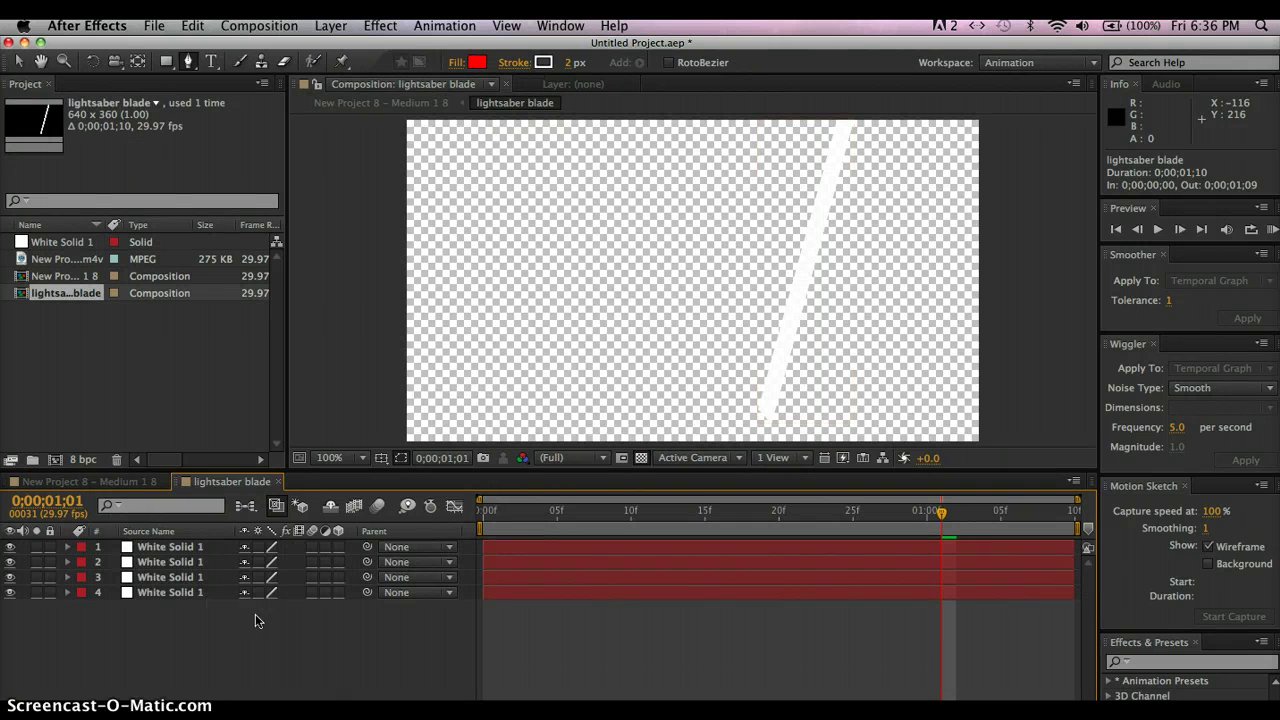
left_click_drag(163, 557, 195, 665)
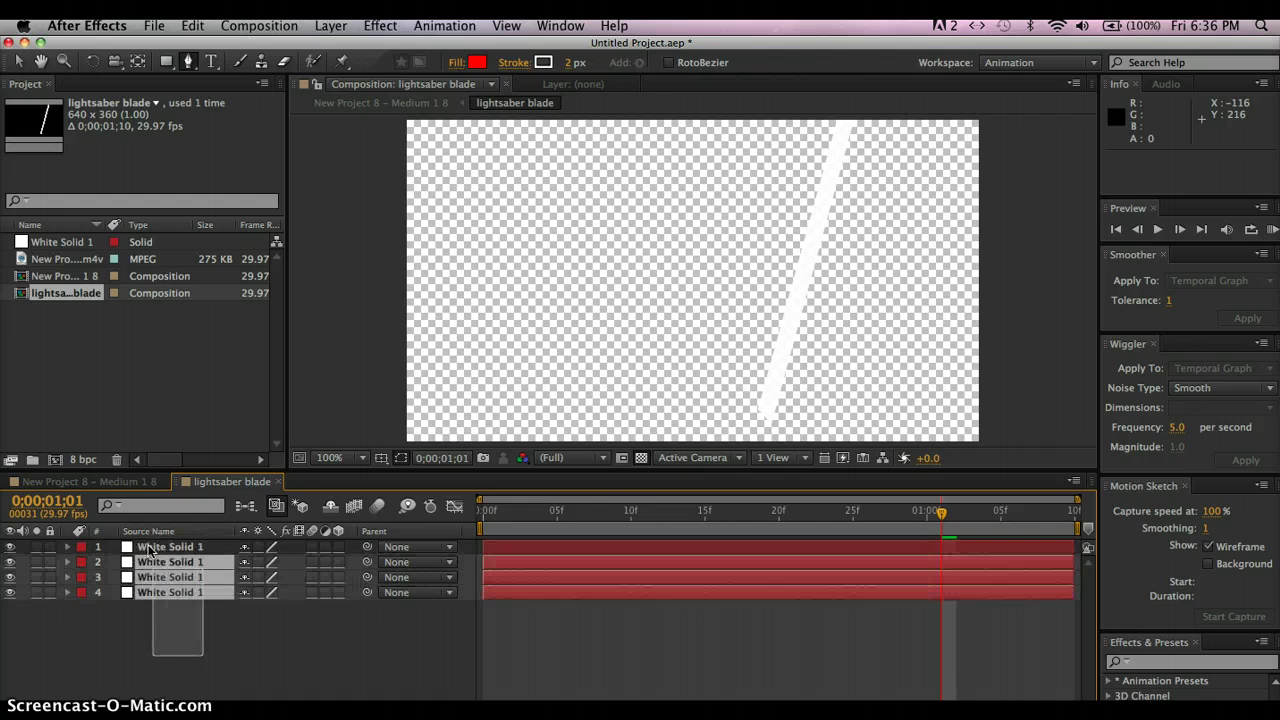
left_click(133, 482)
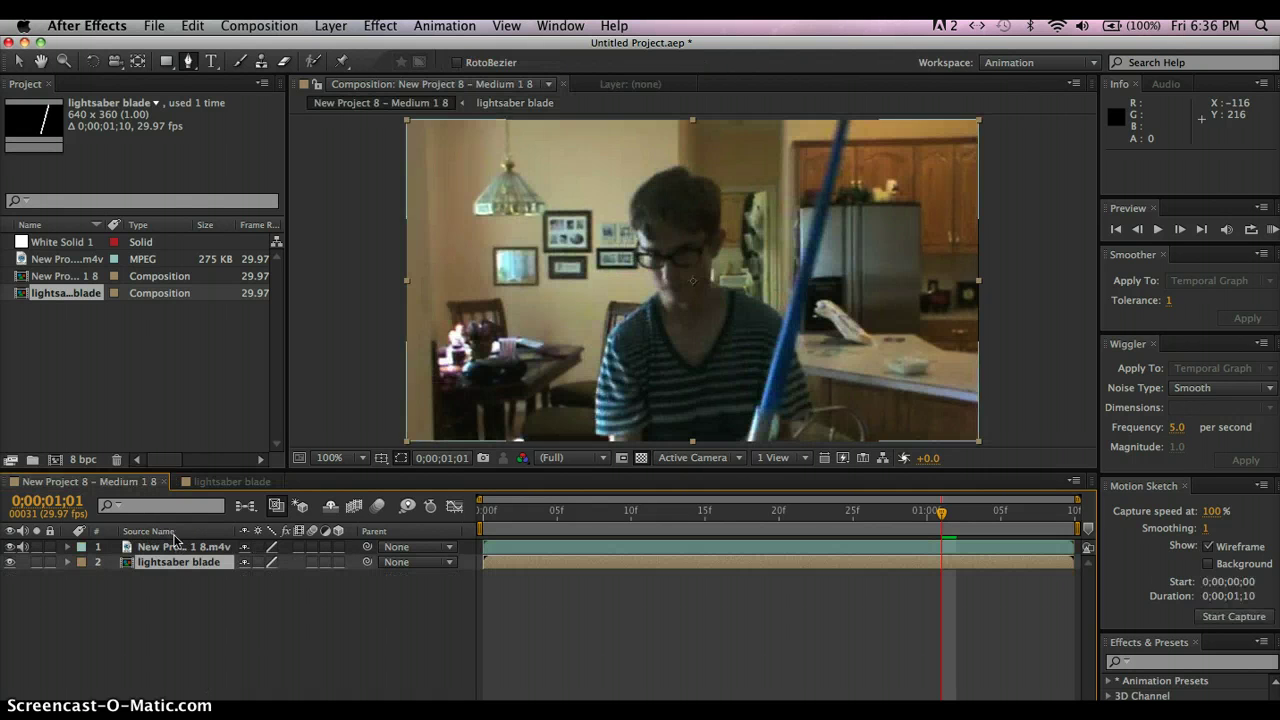
left_click_drag(178, 562, 150, 550)
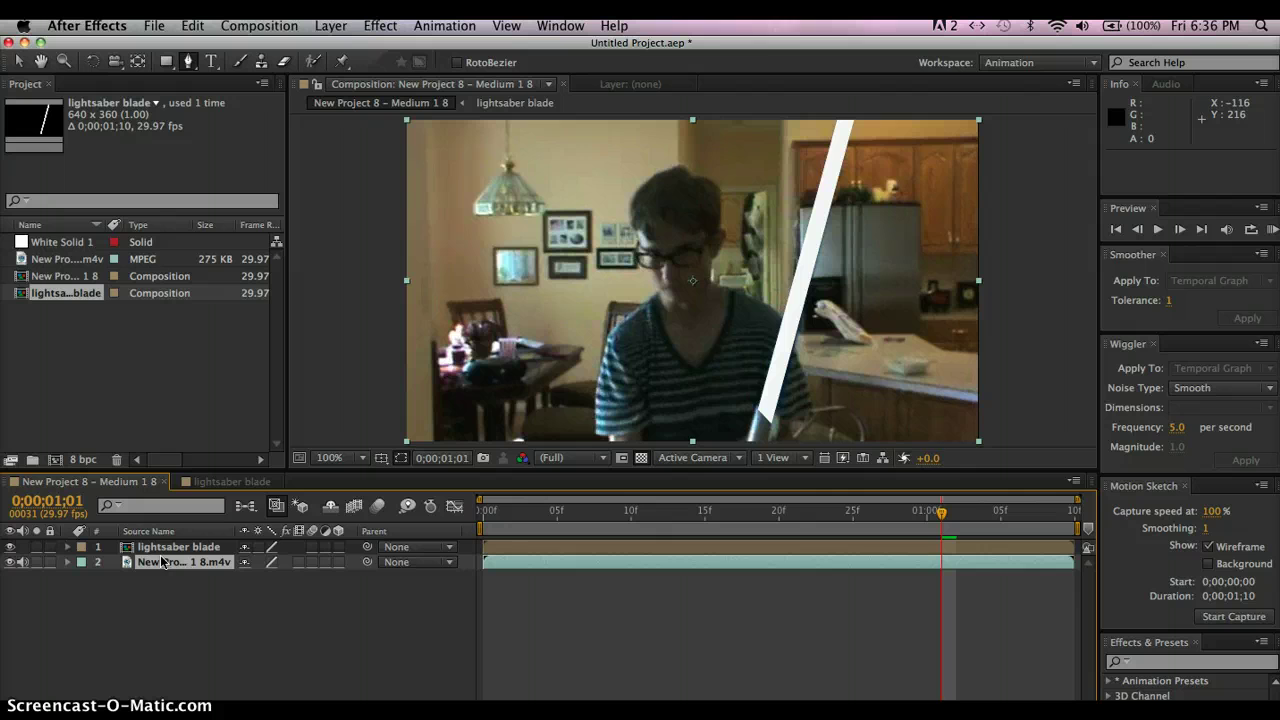
left_click(209, 482)
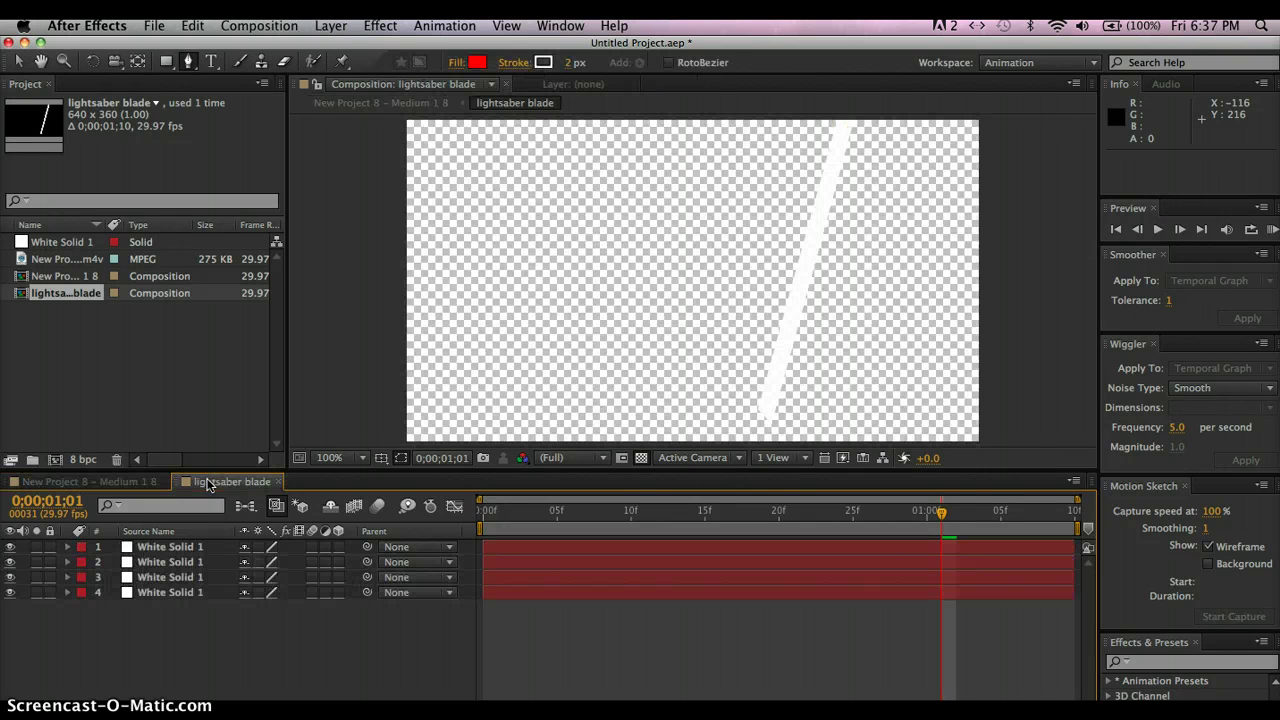
Step: Feather the first two solids' Mask 1 to 5 px and 15 px
left_click(67, 548)
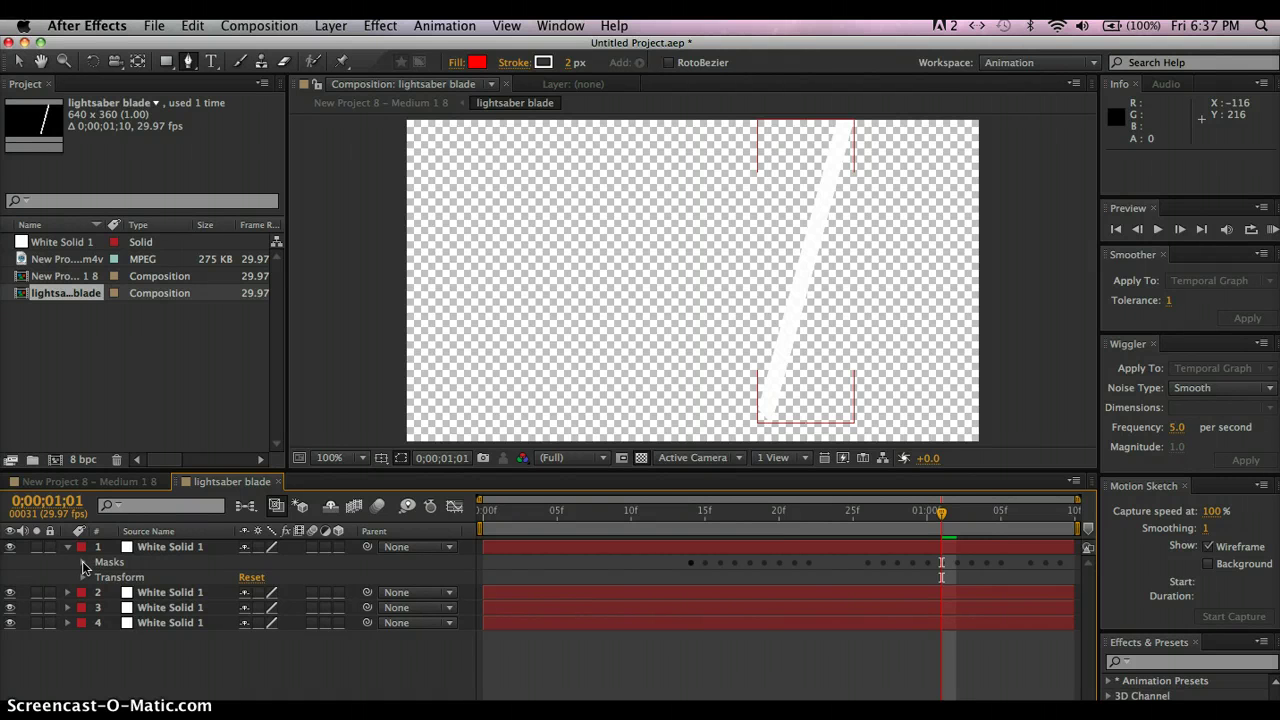
left_click(98, 578)
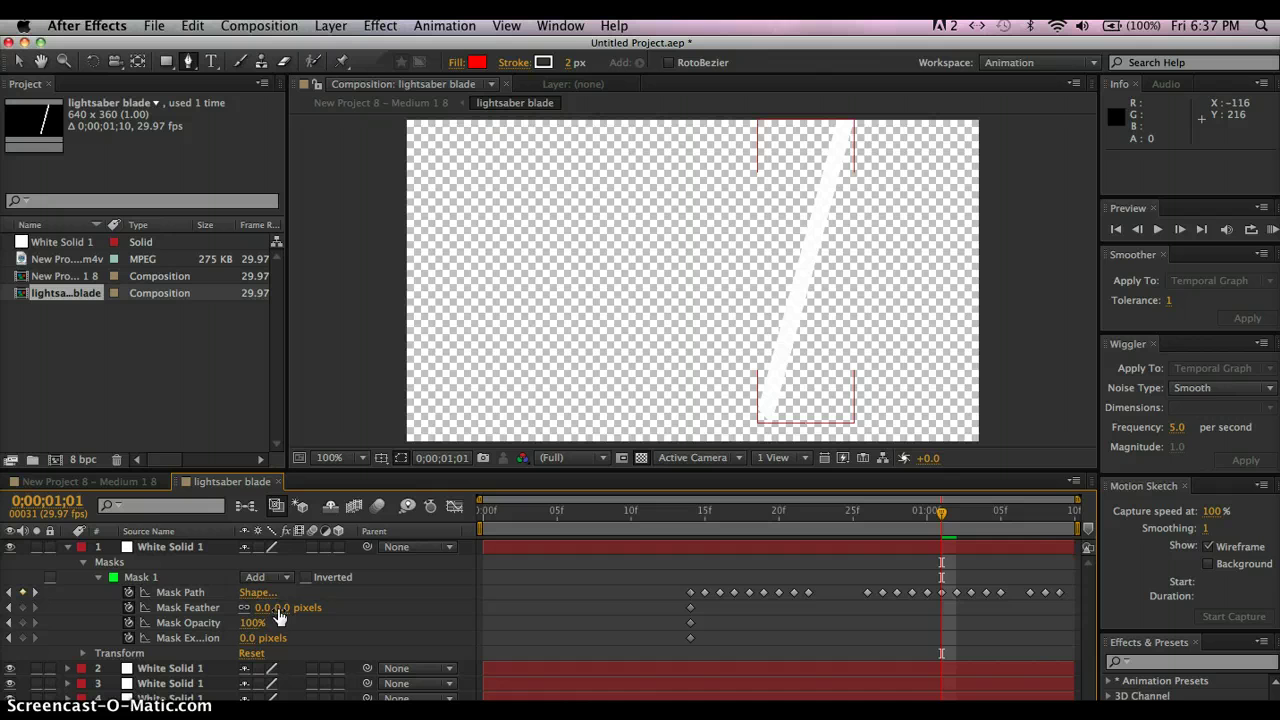
left_click_drag(280, 617, 286, 617)
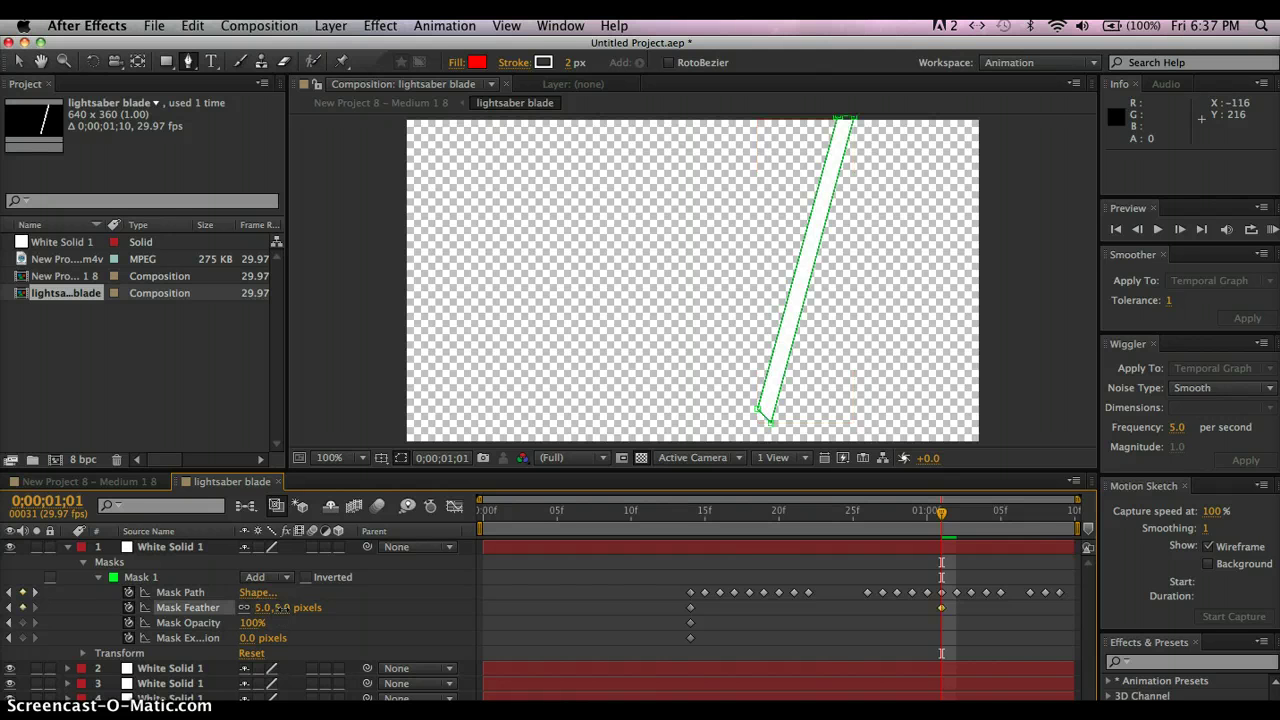
left_click(66, 547)
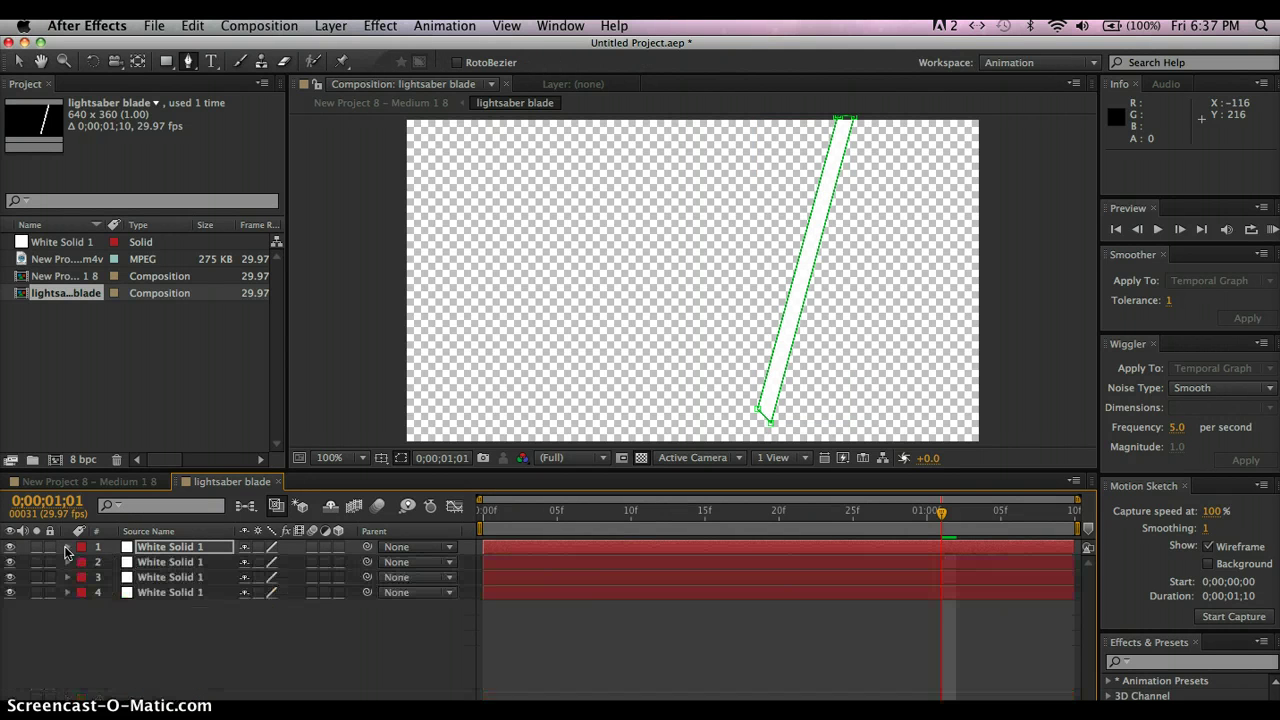
left_click(68, 563)
left_click(84, 577)
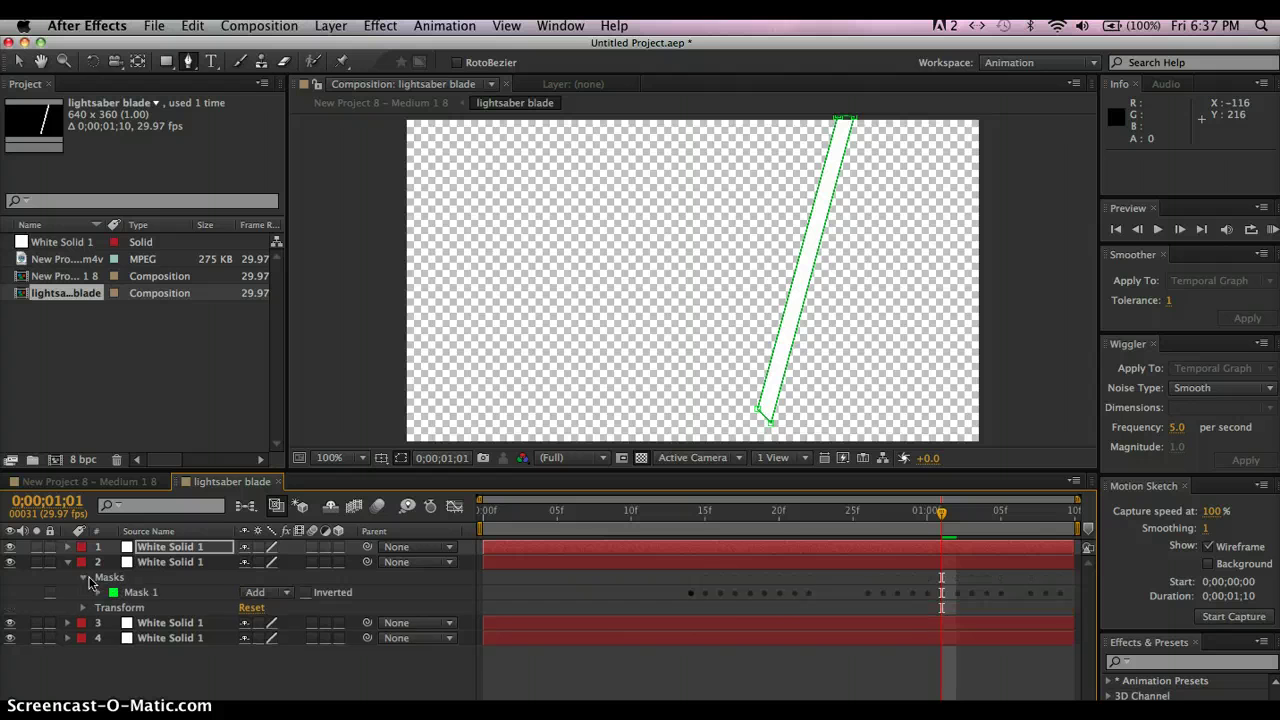
left_click(99, 593)
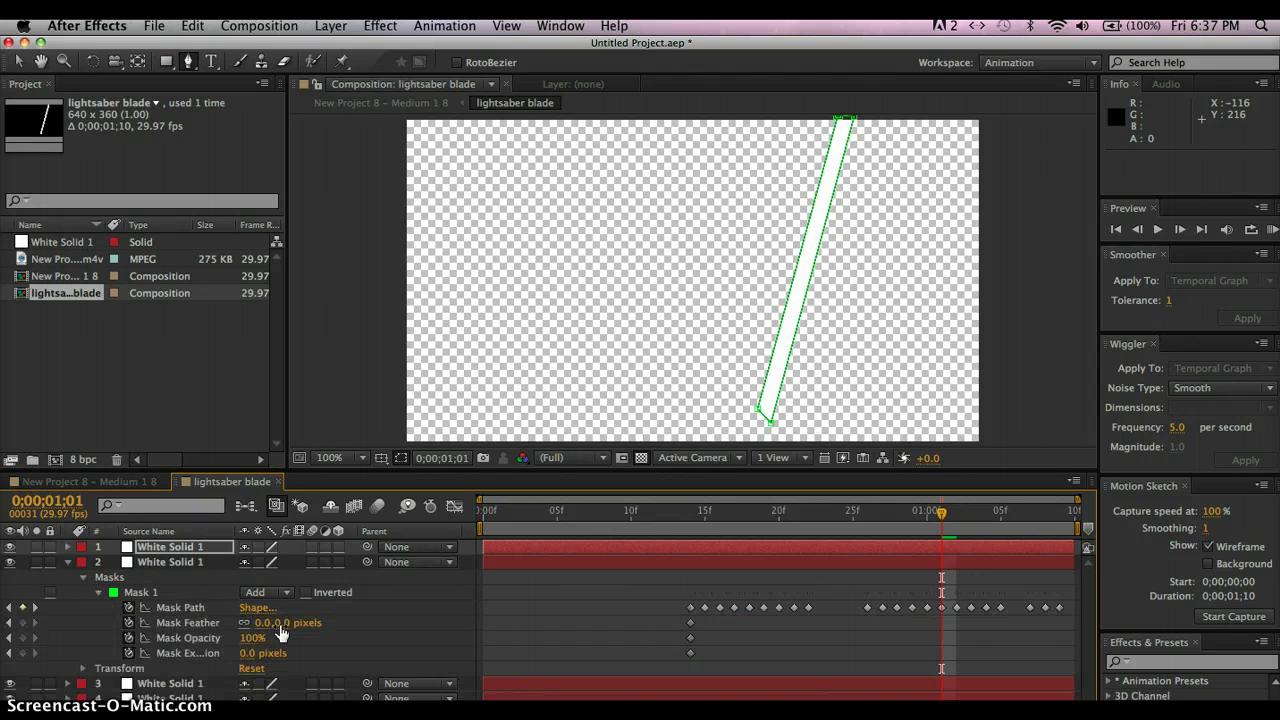
left_click_drag(284, 622, 298, 622)
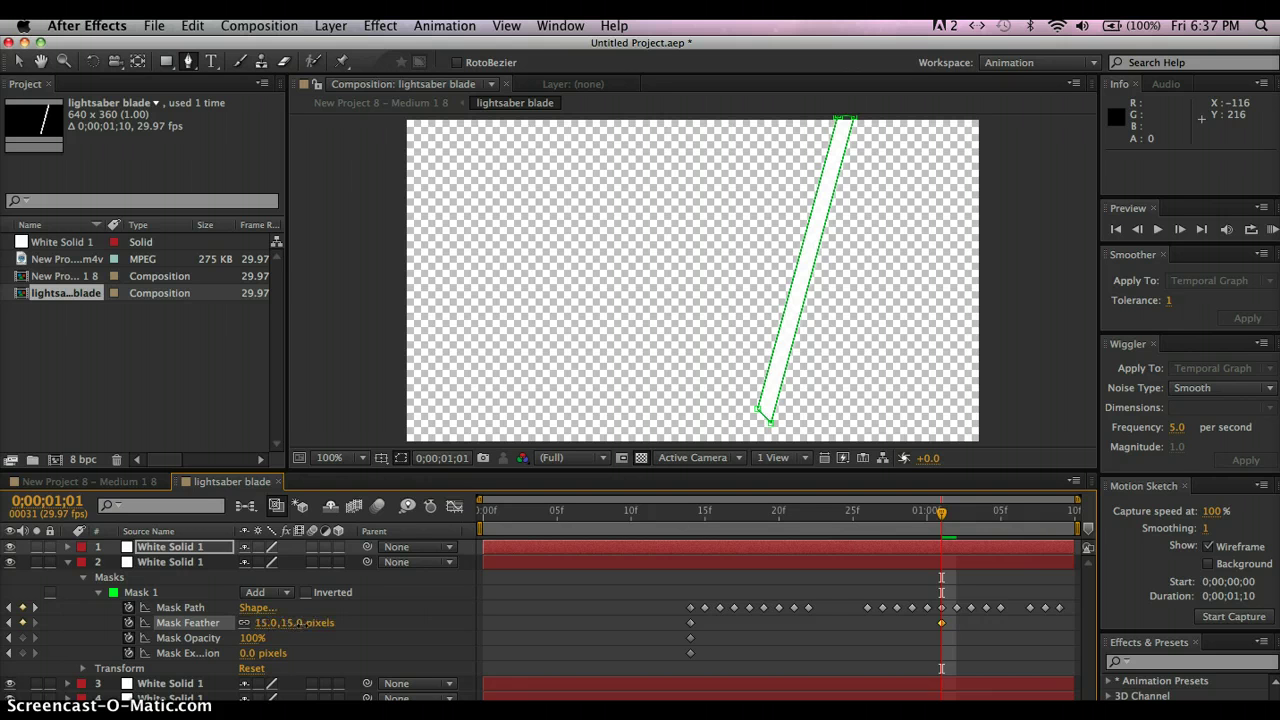
left_click(68, 563)
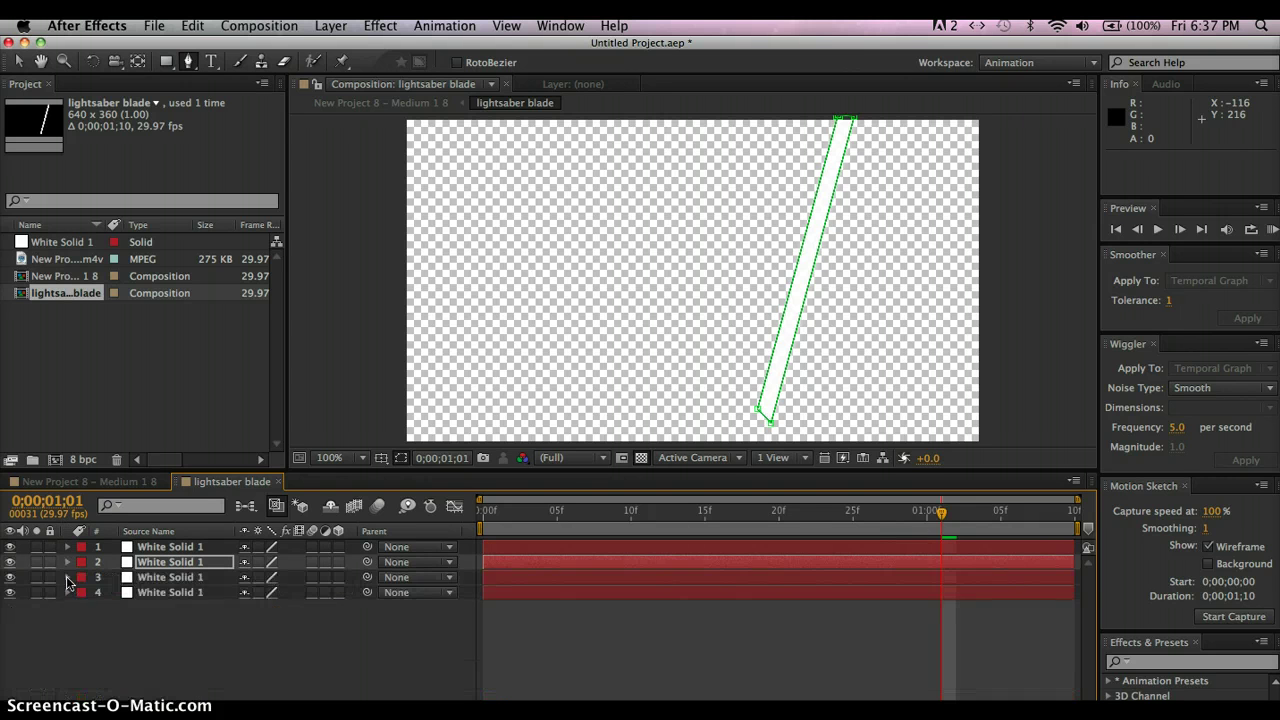
Step: Feather the third and fourth solids' Mask 1 to 30 px and 60 px, then collapse them
left_click(68, 577)
left_click(83, 593)
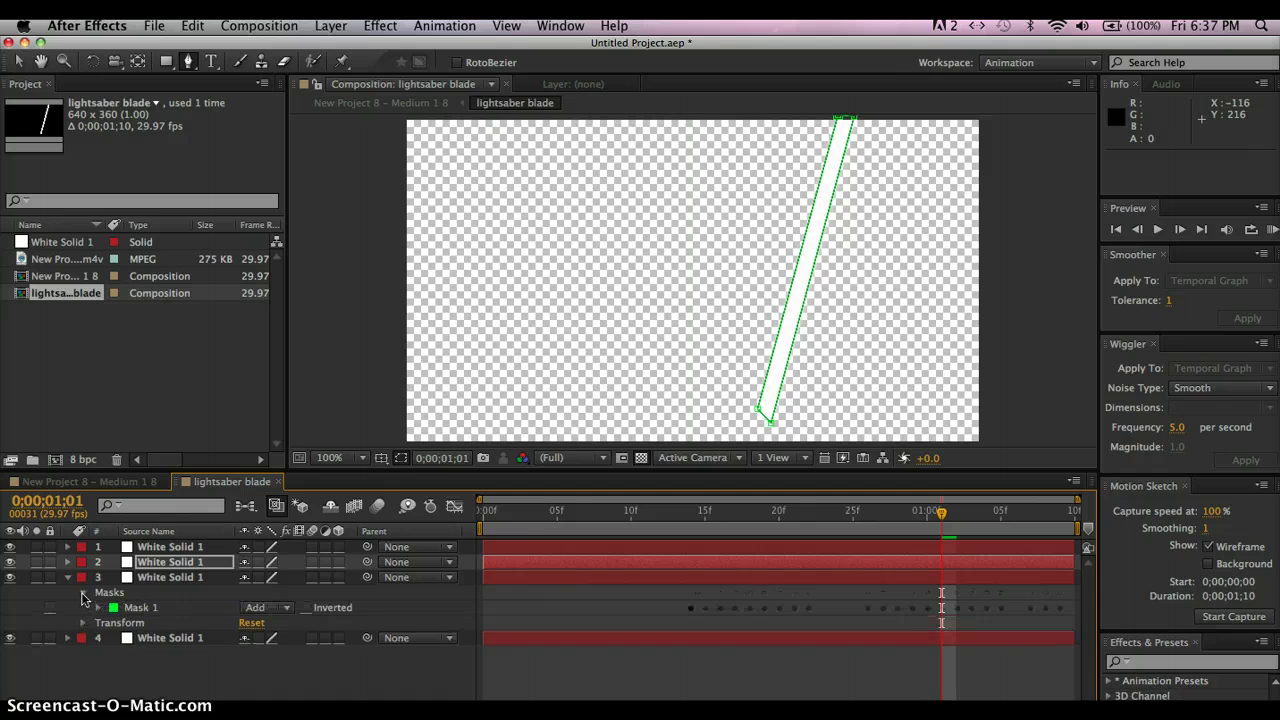
left_click(99, 607)
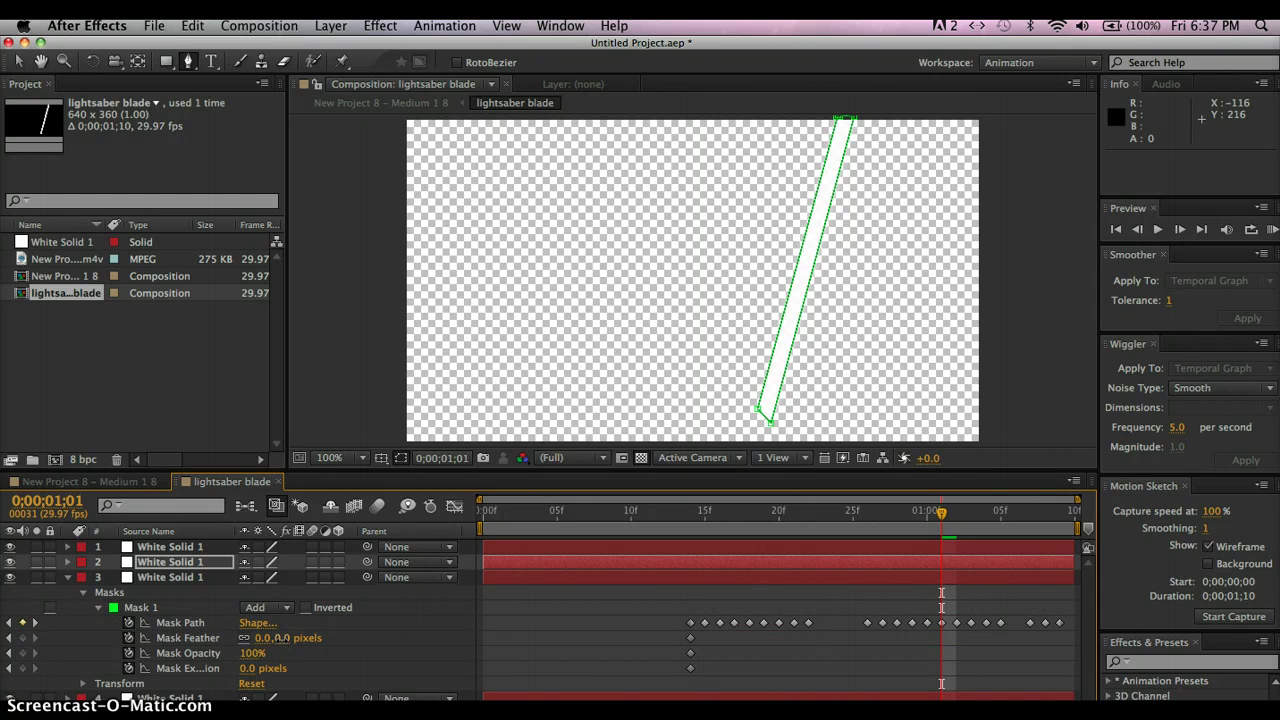
left_click_drag(284, 637, 297, 637)
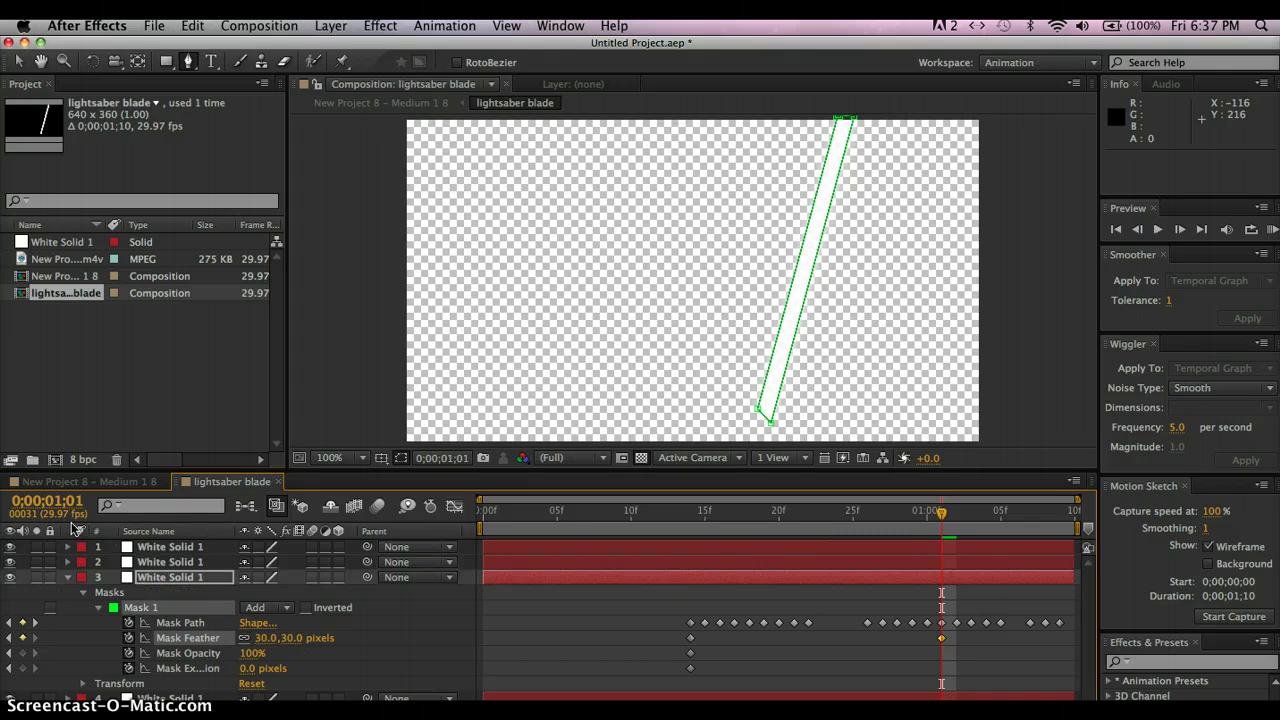
left_click(67, 578)
left_click(67, 592)
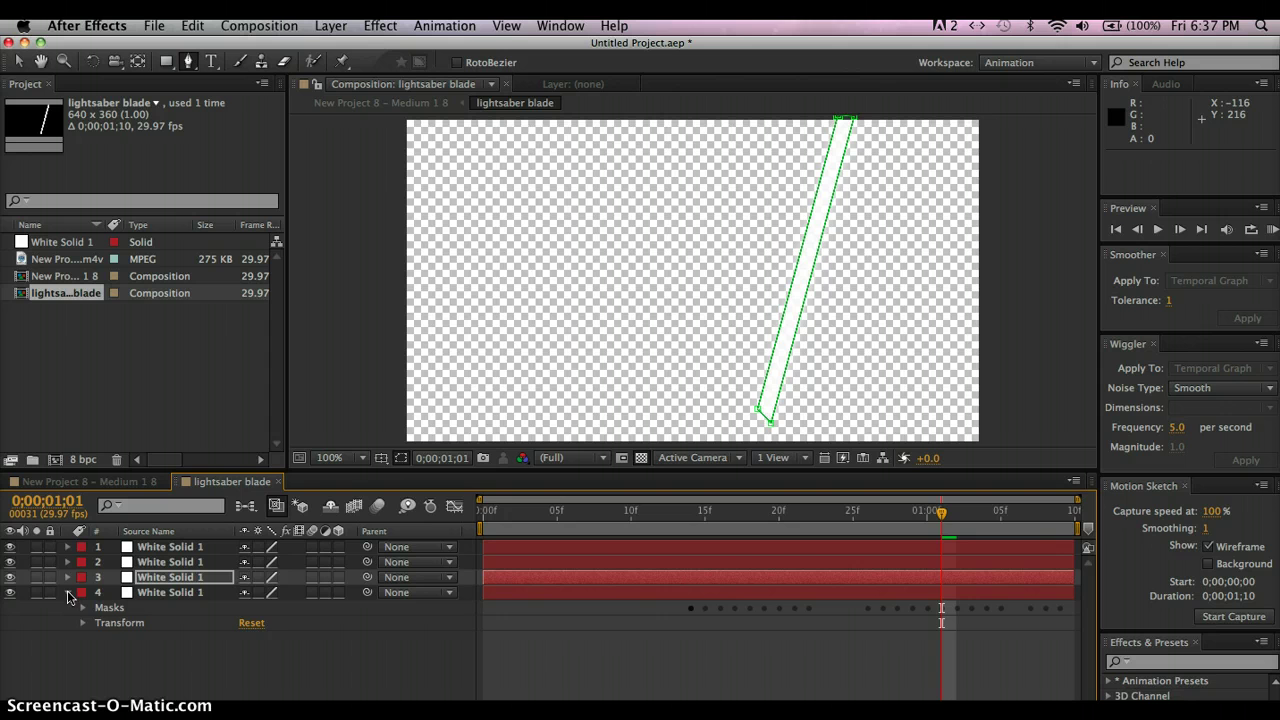
left_click(84, 608)
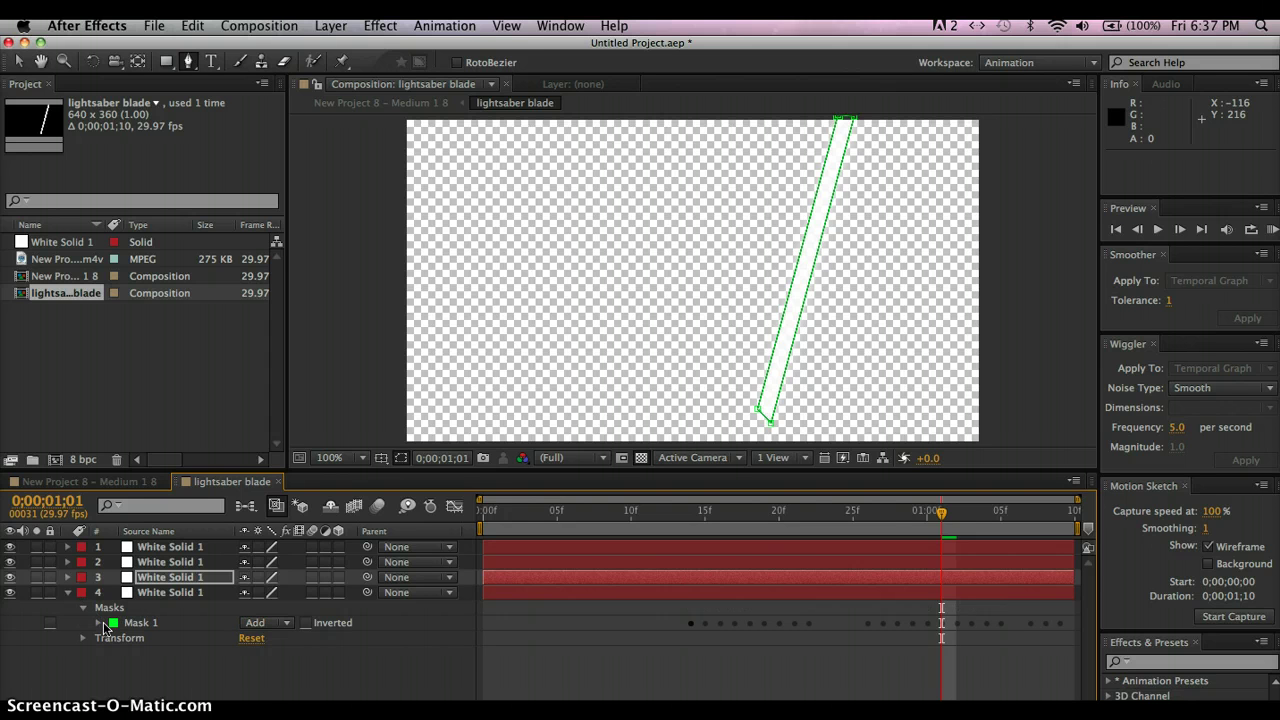
left_click(99, 622)
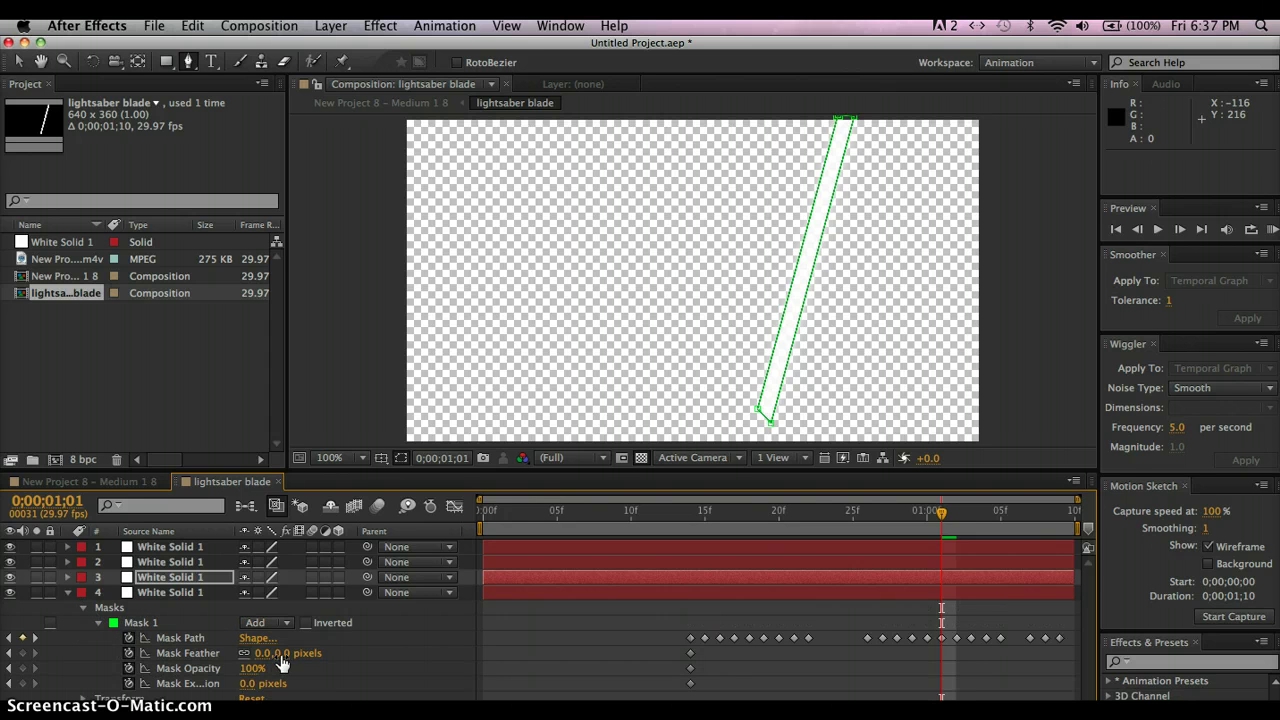
left_click_drag(288, 652, 289, 652)
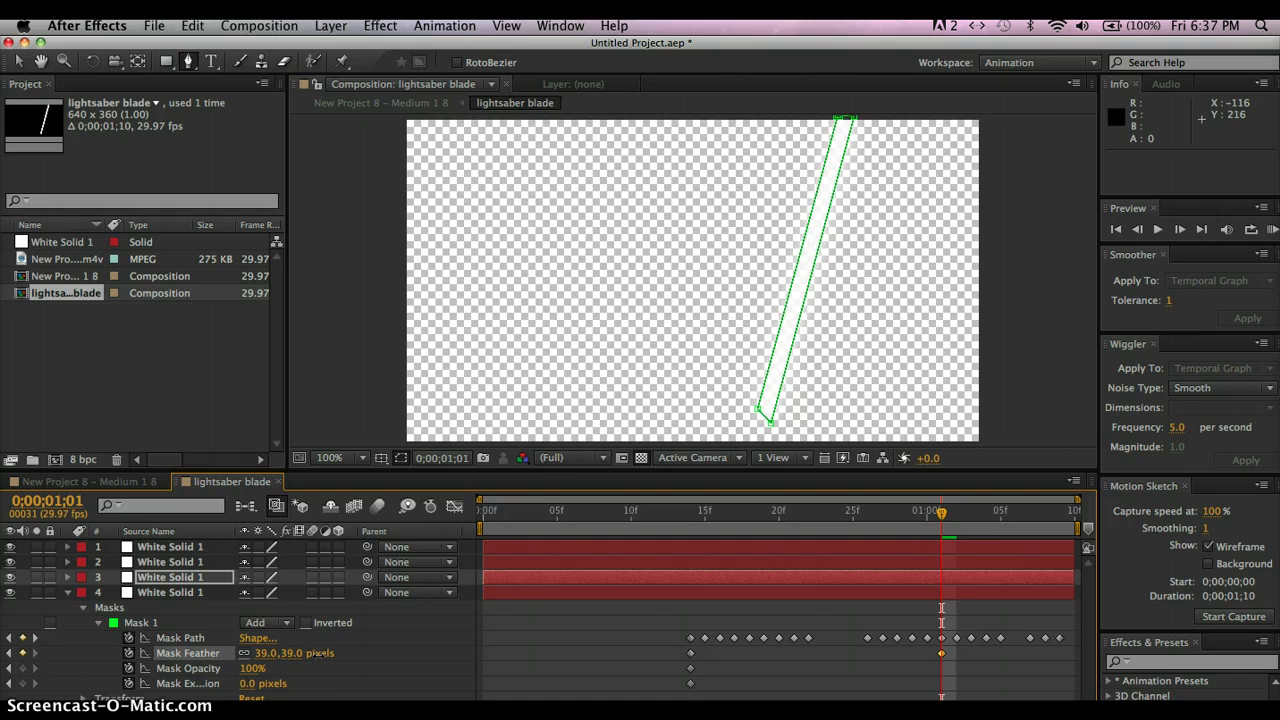
left_click_drag(320, 653, 331, 658)
left_click(358, 664)
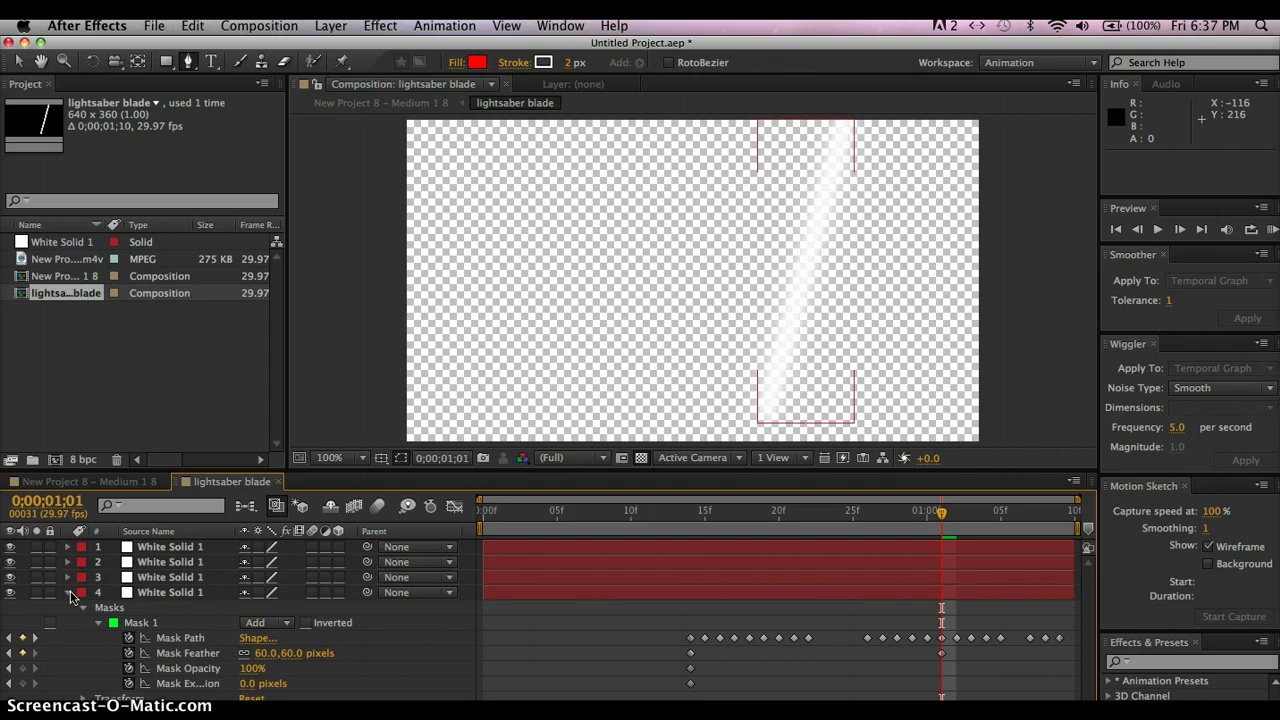
left_click(69, 594)
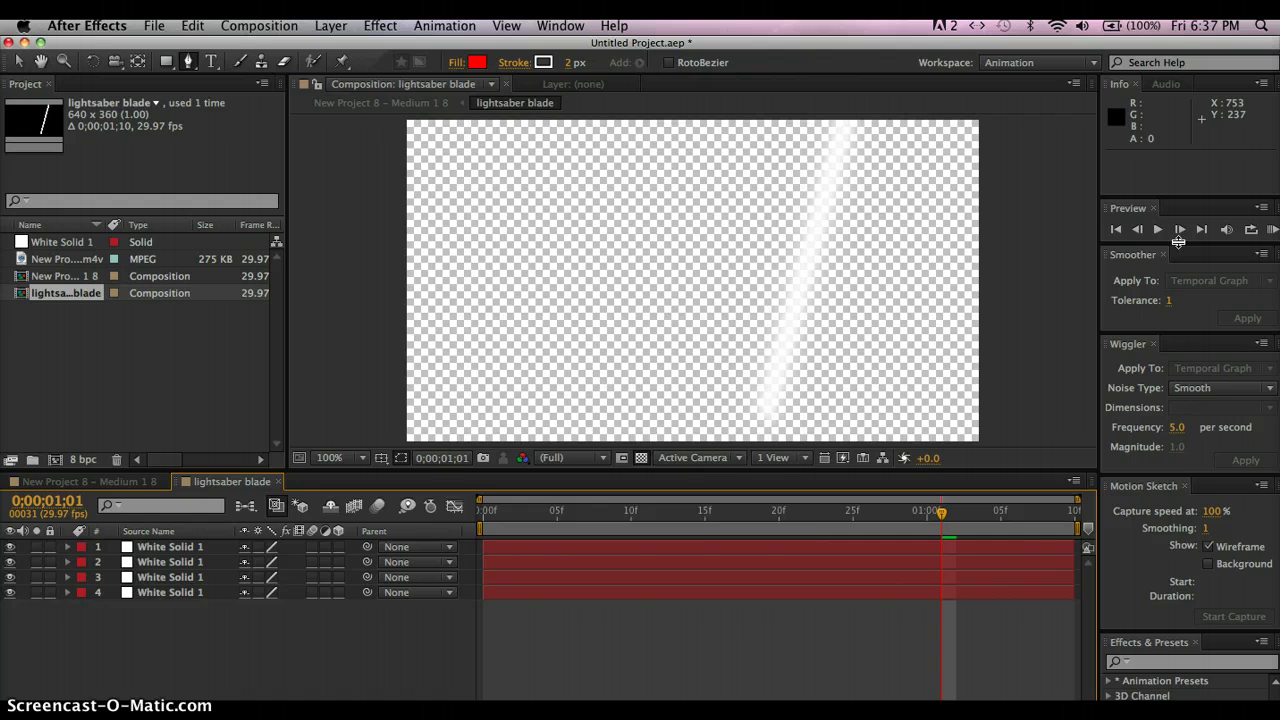
Step: Preview the blade, then add a black solid, Black Solid 1, beneath the white blade solids
left_click(1158, 230)
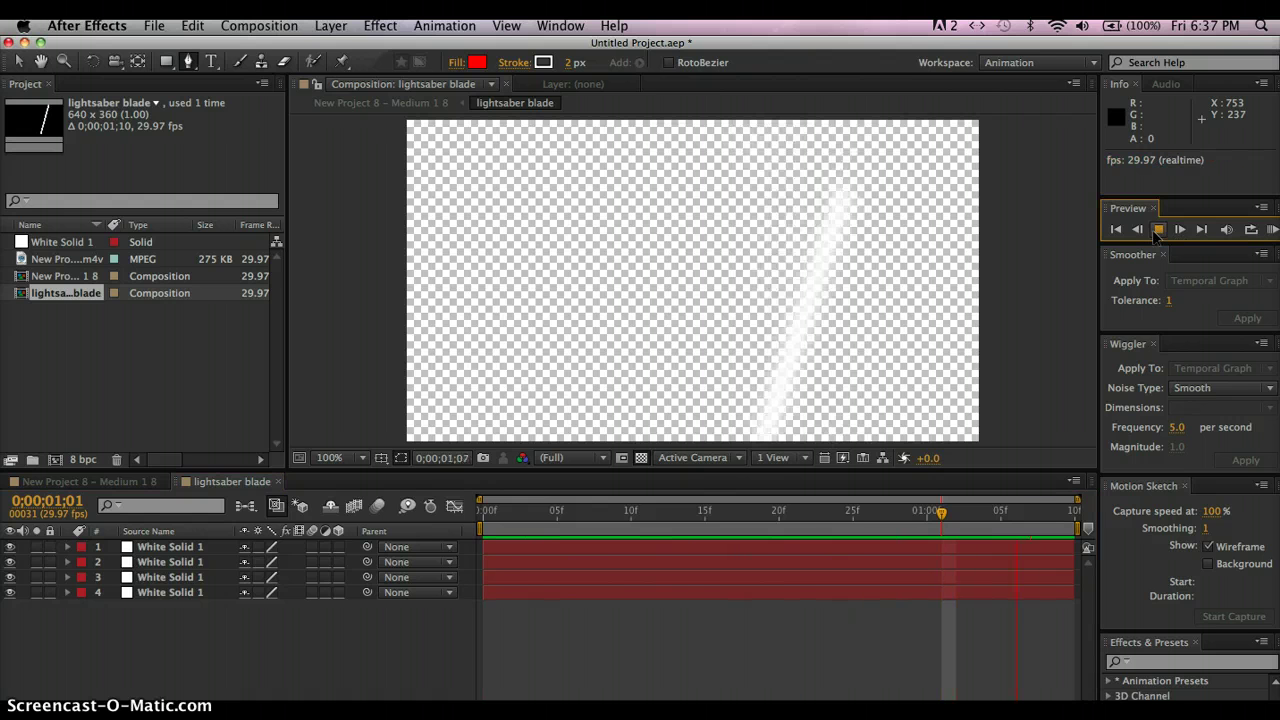
left_click(1157, 230)
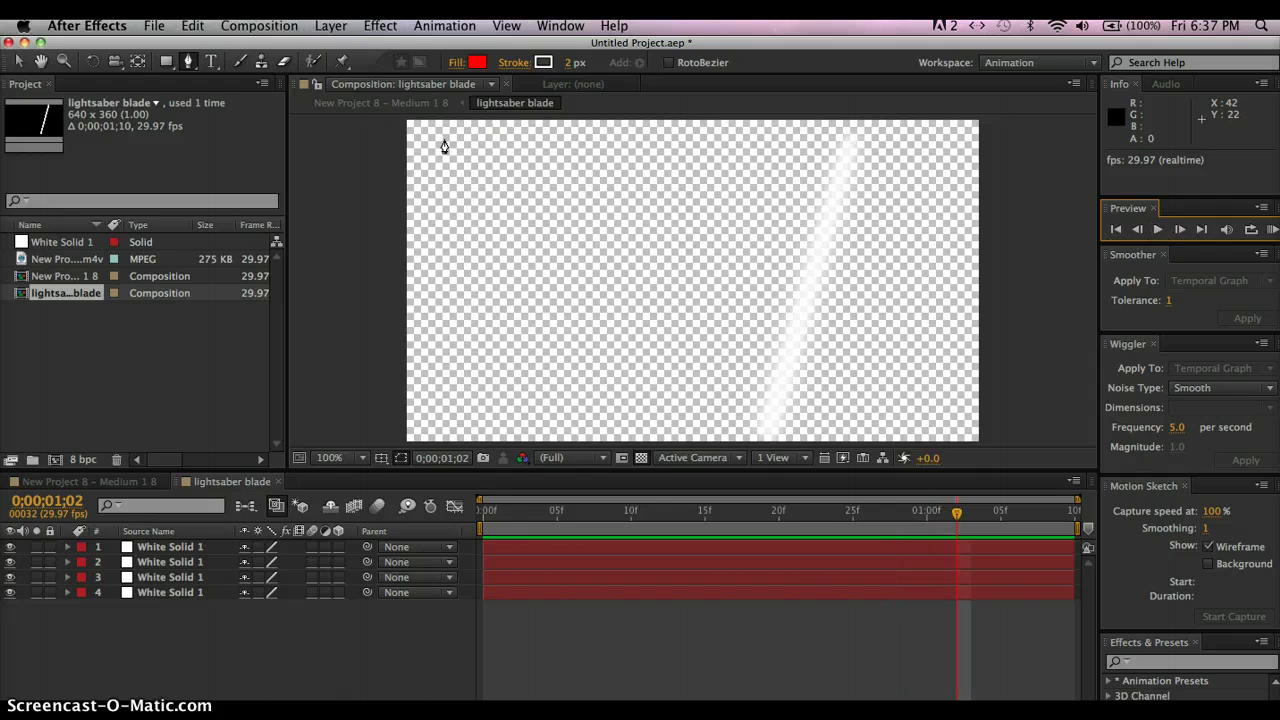
left_click(193, 25)
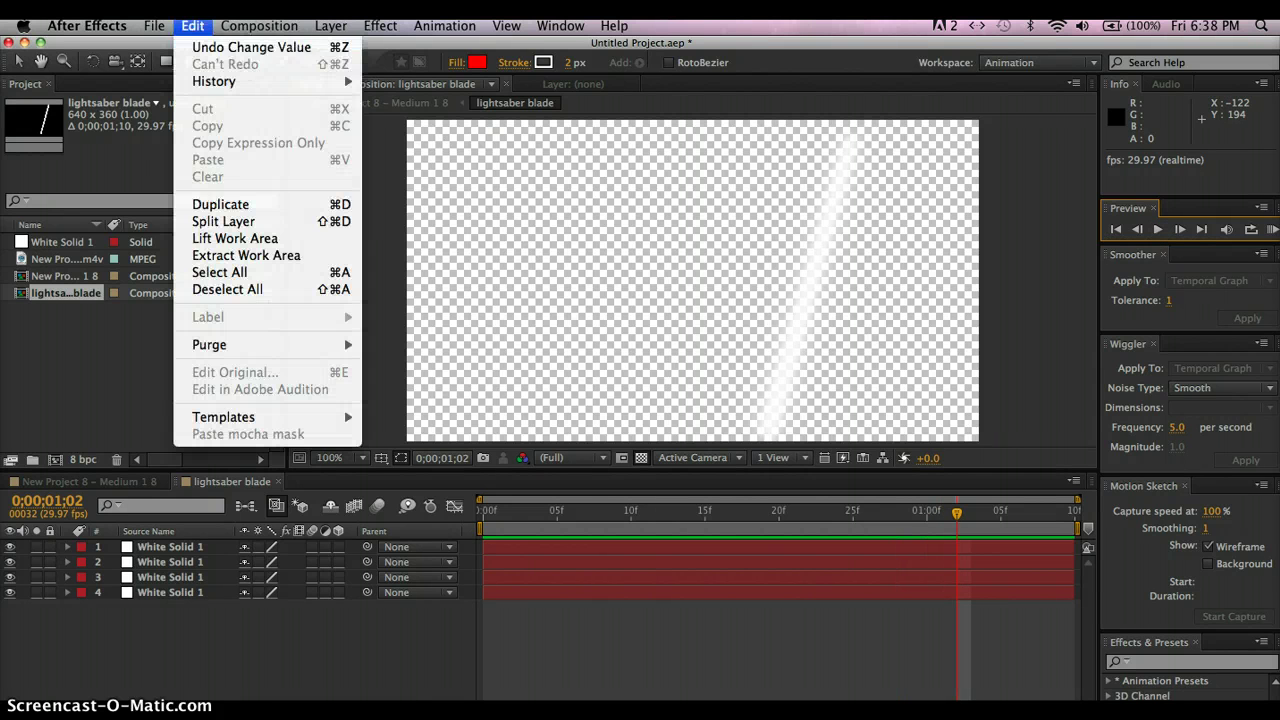
mouse_move(154, 25)
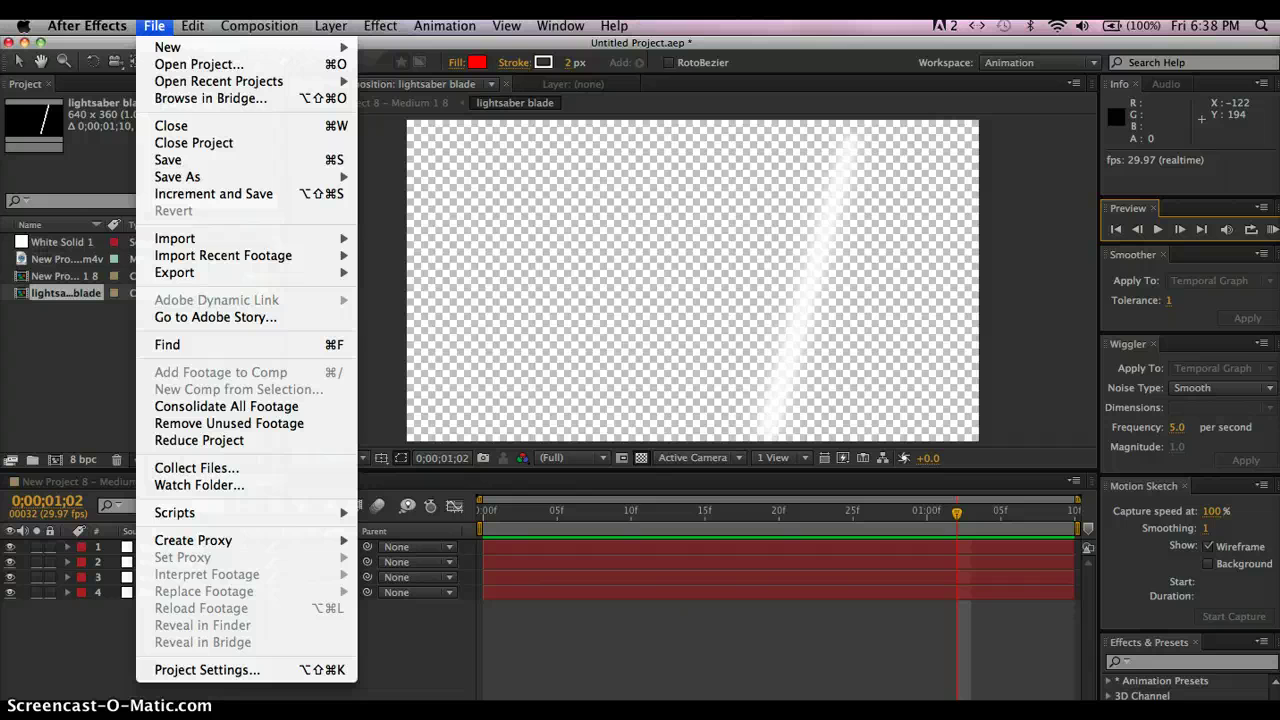
mouse_move(180, 242)
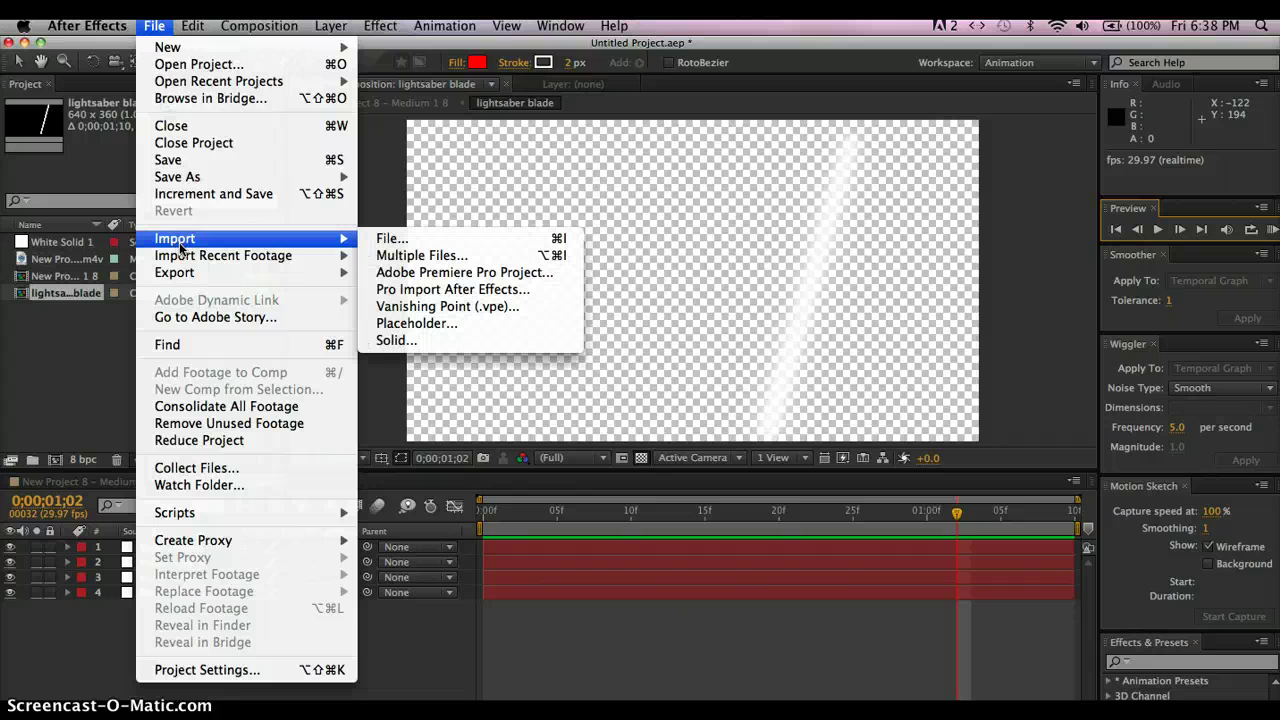
left_click(463, 341)
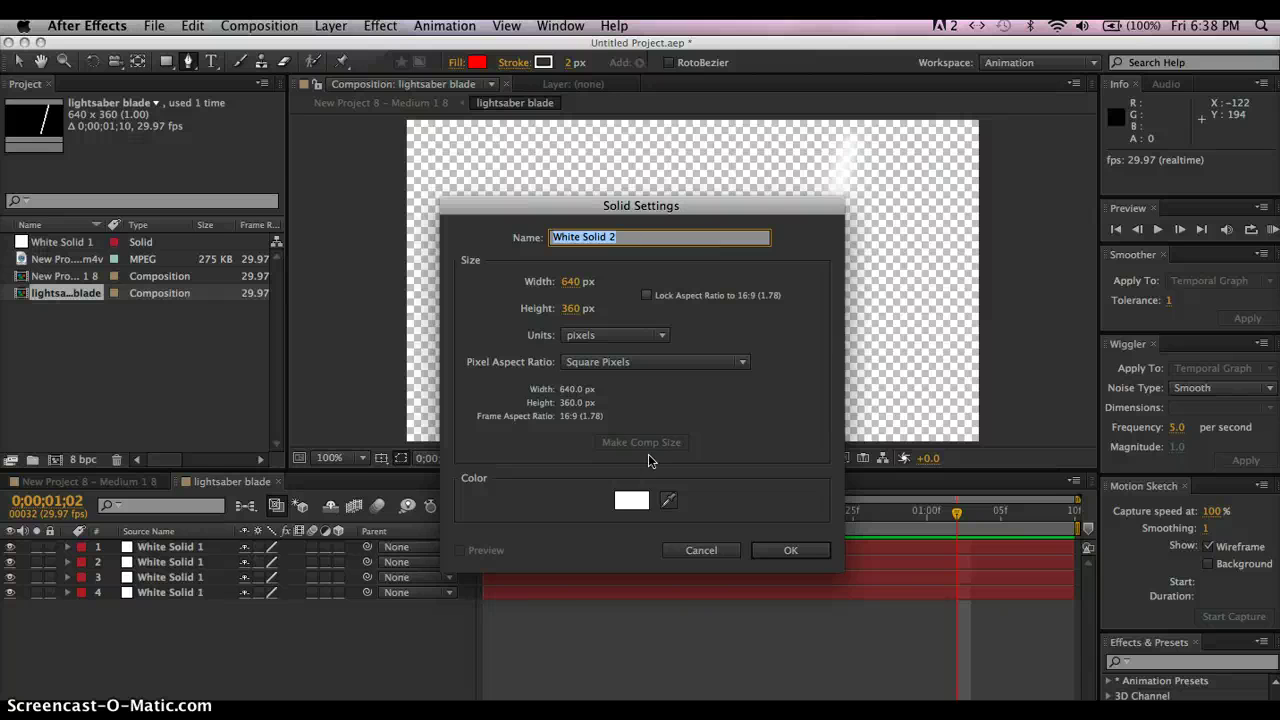
left_click(640, 500)
mouse_move(610, 527)
left_mouse_down()
mouse_move(640, 658)
mouse_move(716, 658)
left_mouse_up()
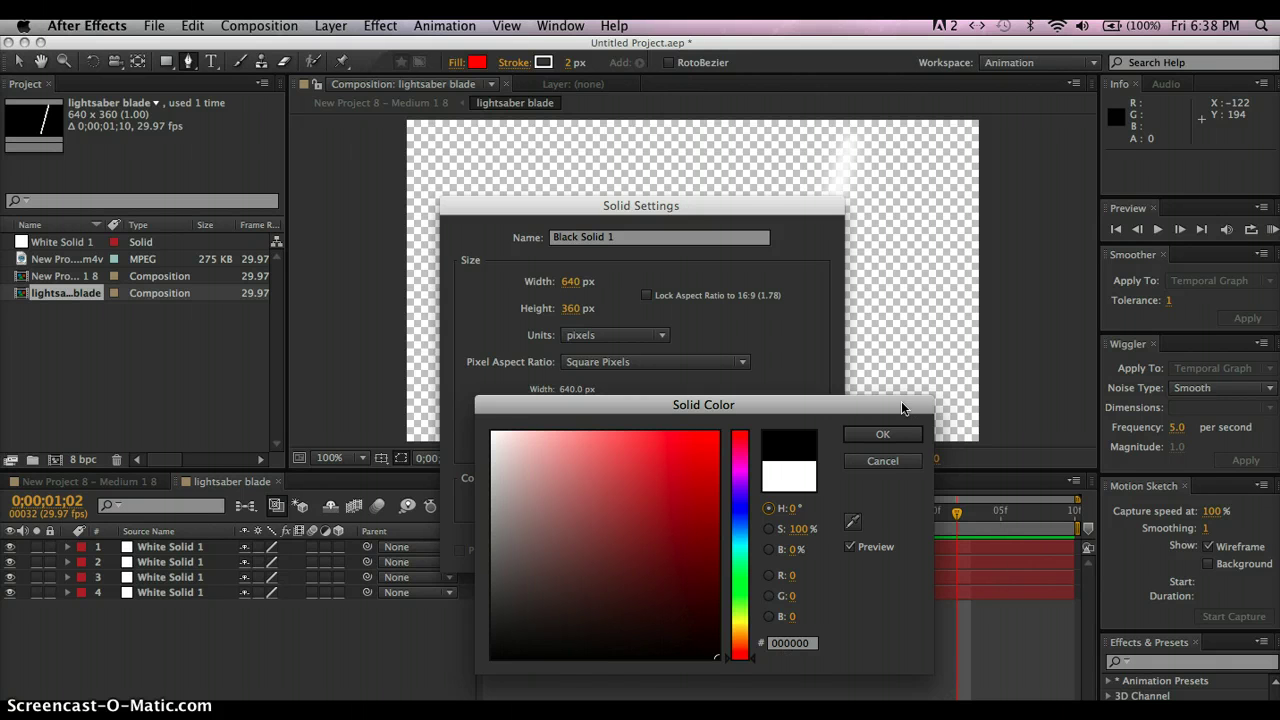
left_click(896, 436)
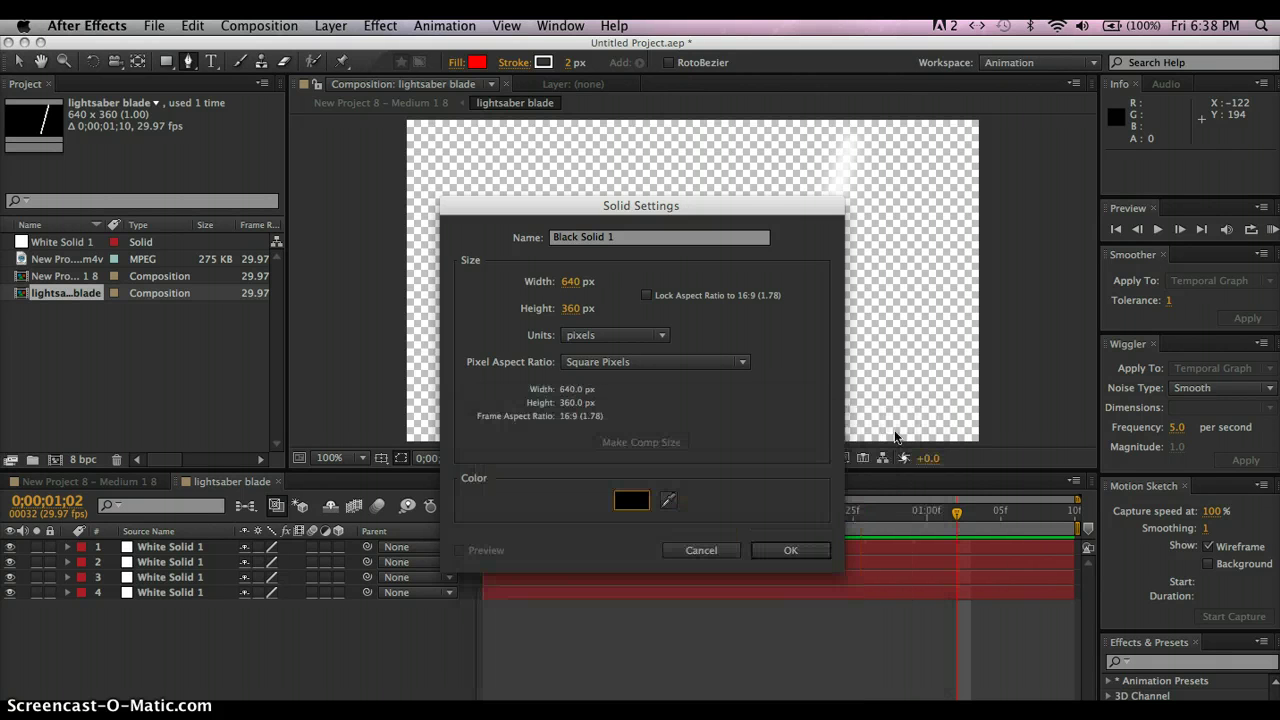
left_click(815, 550)
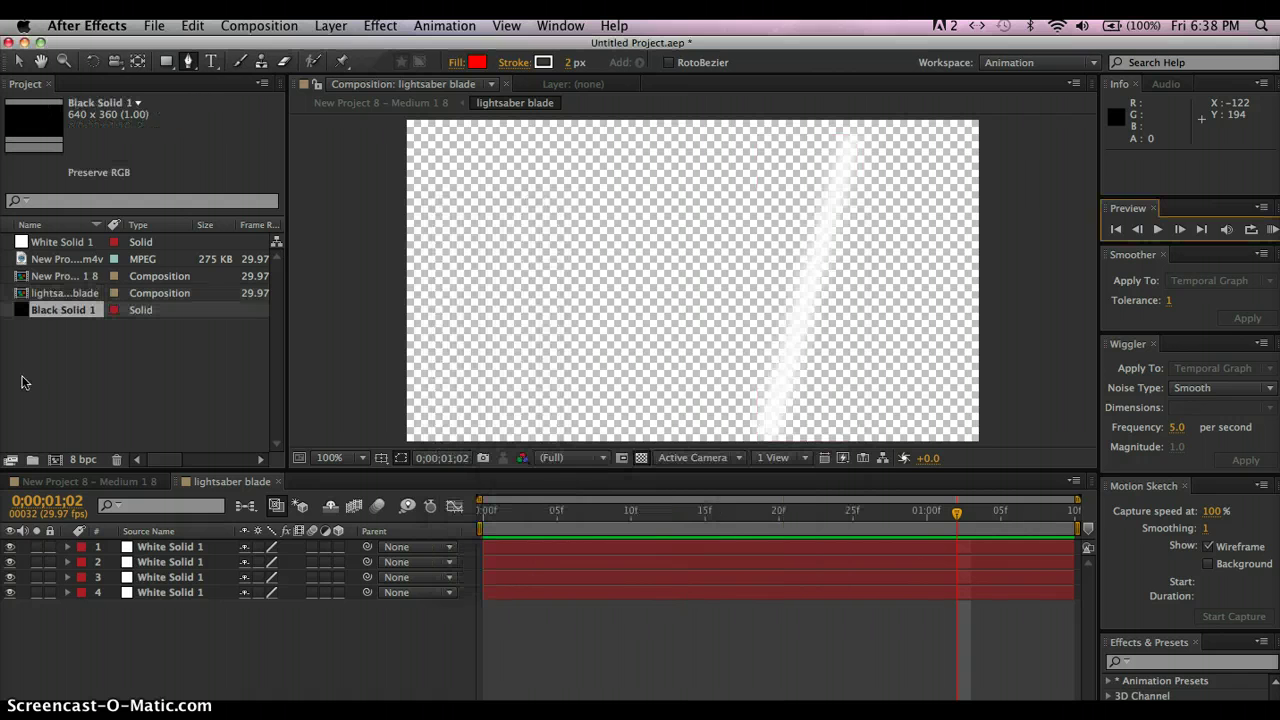
left_click_drag(64, 310, 168, 629)
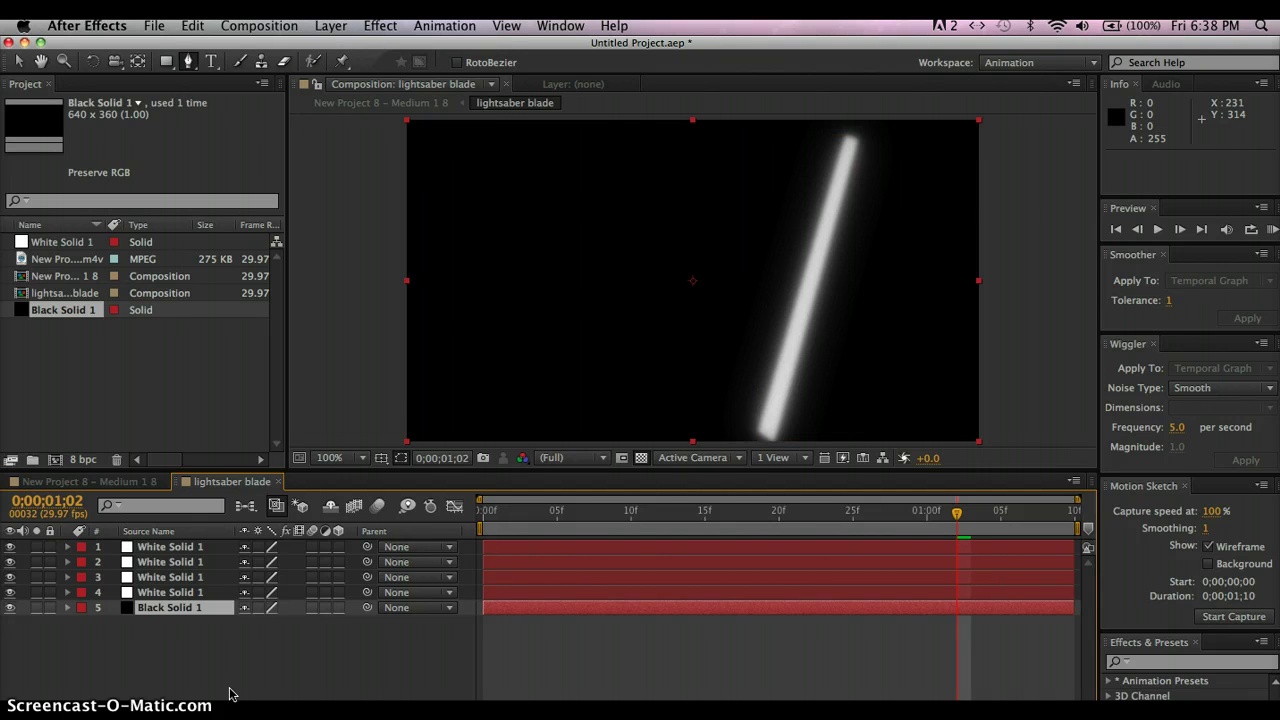
left_click(208, 635)
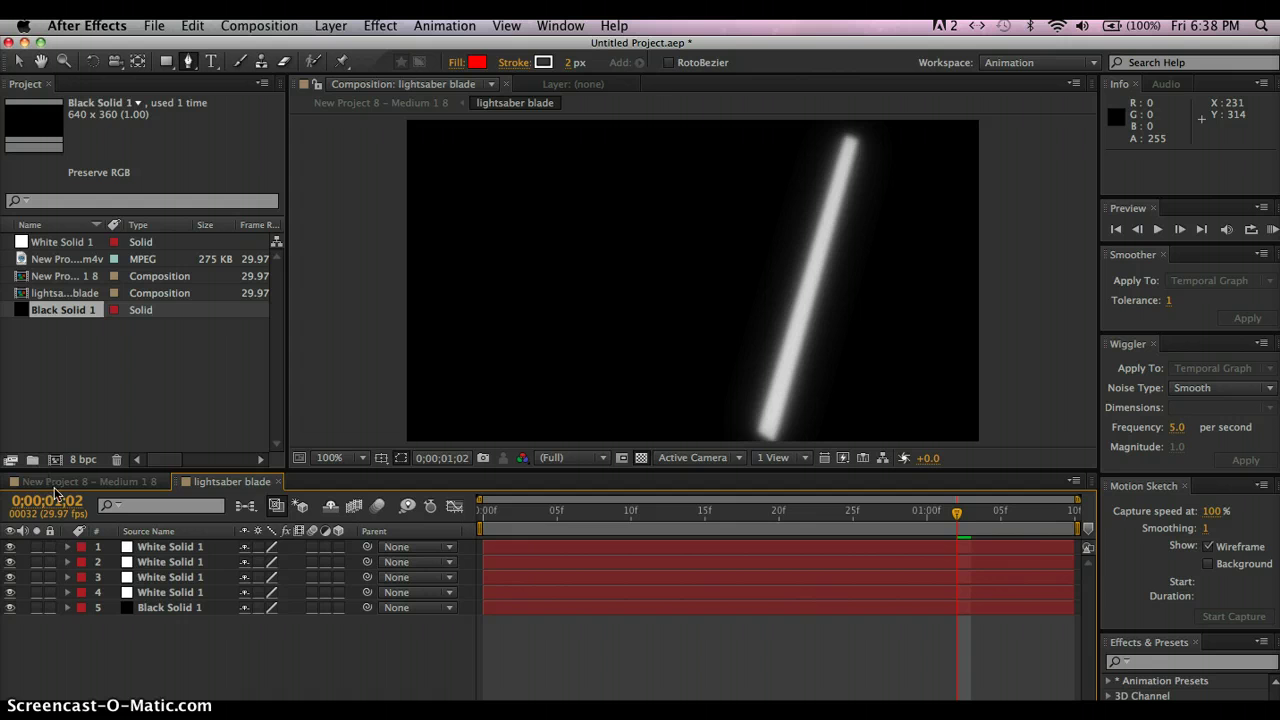
Step: Switch to the webcam footage composition and select the lightsaber blade layer
left_click(88, 483)
left_click(142, 548)
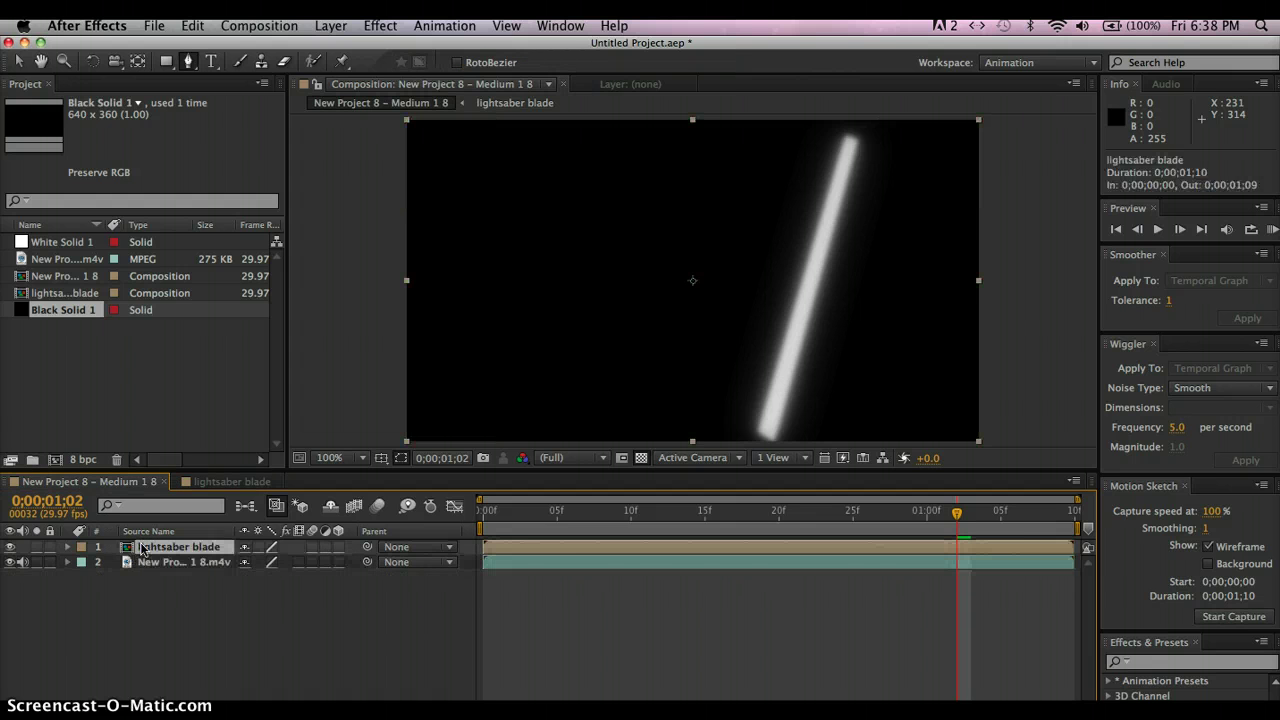
left_click(142, 546)
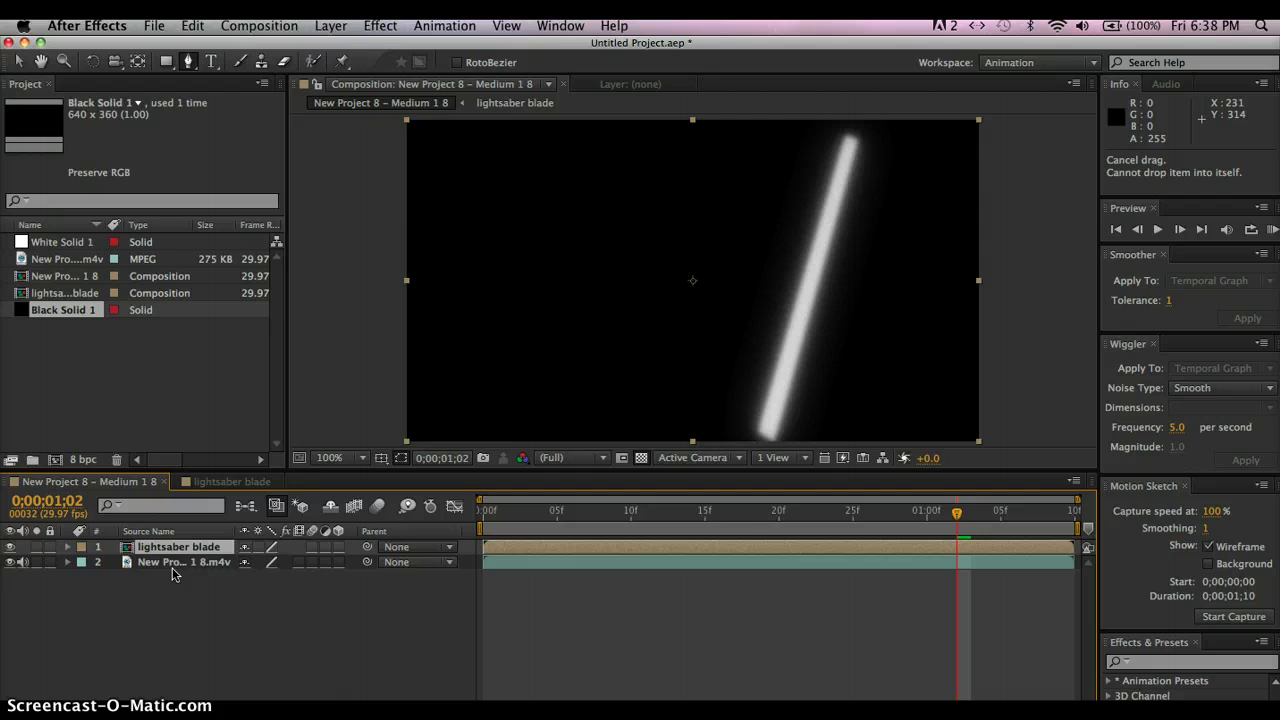
mouse_move(136, 554)
left_mouse_down()
mouse_move(162, 578)
mouse_move(156, 568)
mouse_move(176, 563)
left_mouse_up()
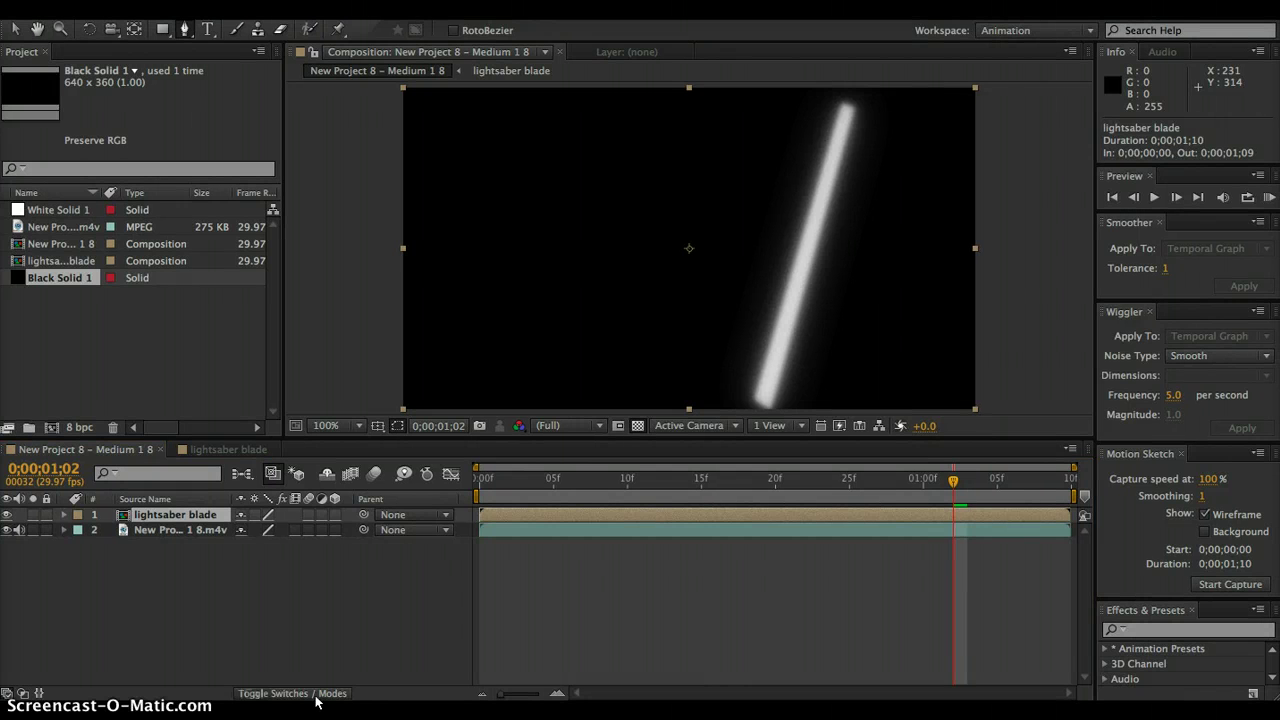
Step: Set the lightsaber blade layer's blend mode to Screen
left_click(316, 694)
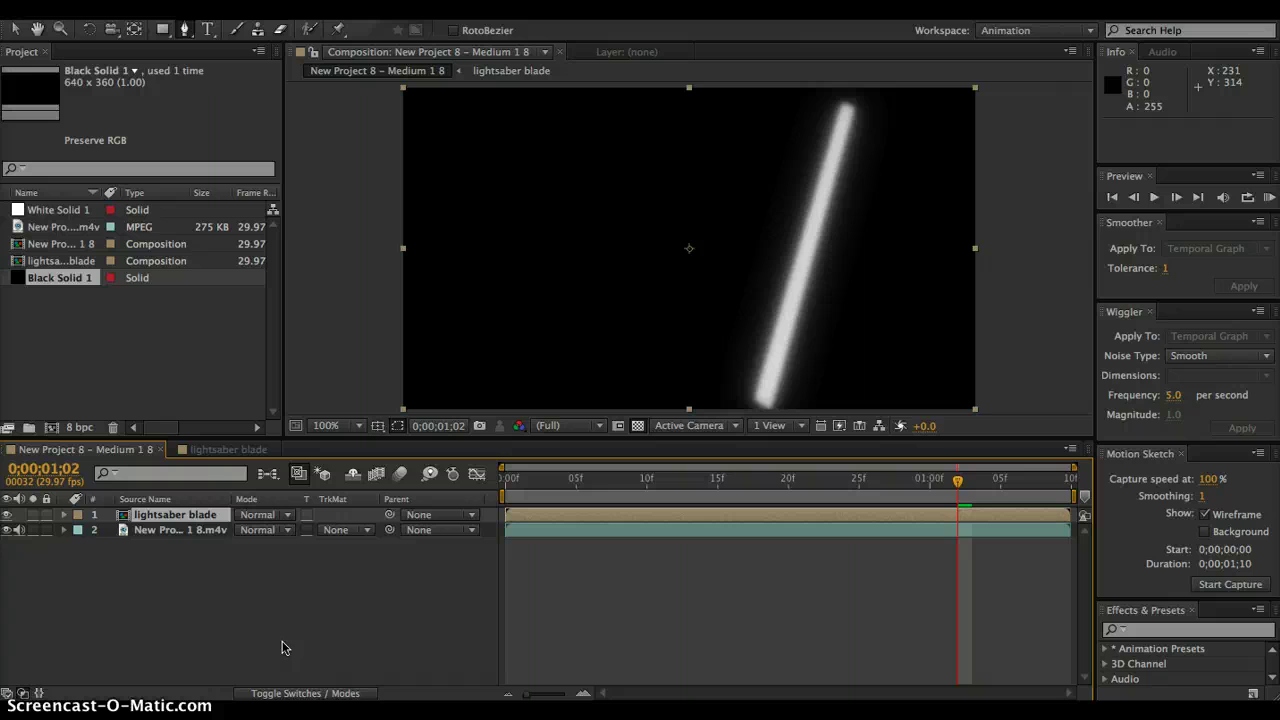
left_click(330, 694)
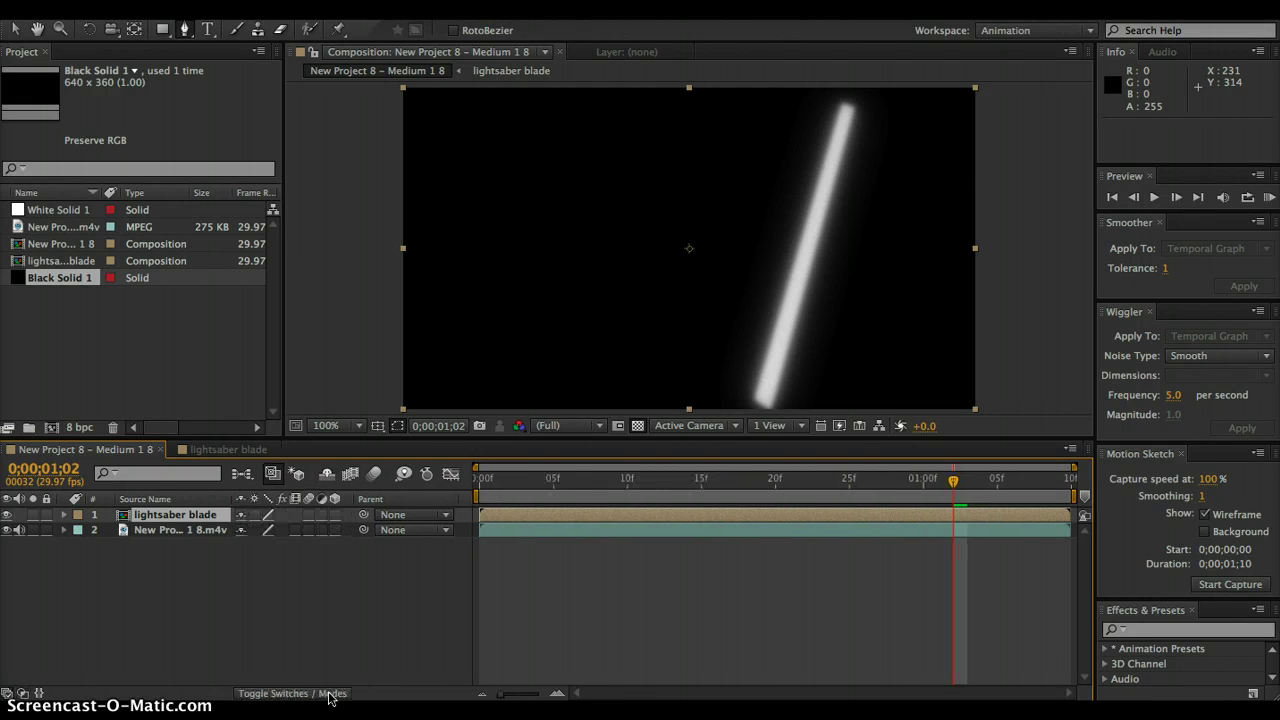
left_click(330, 694)
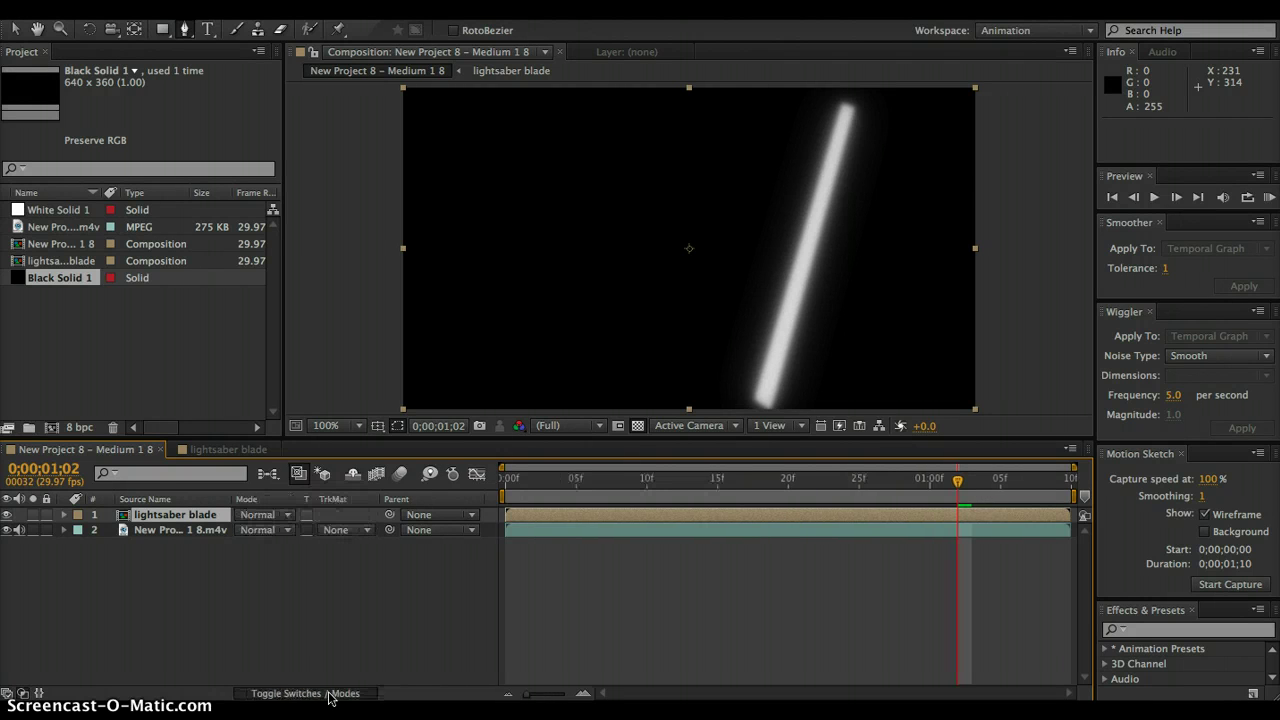
left_click(330, 694)
left_click(330, 694)
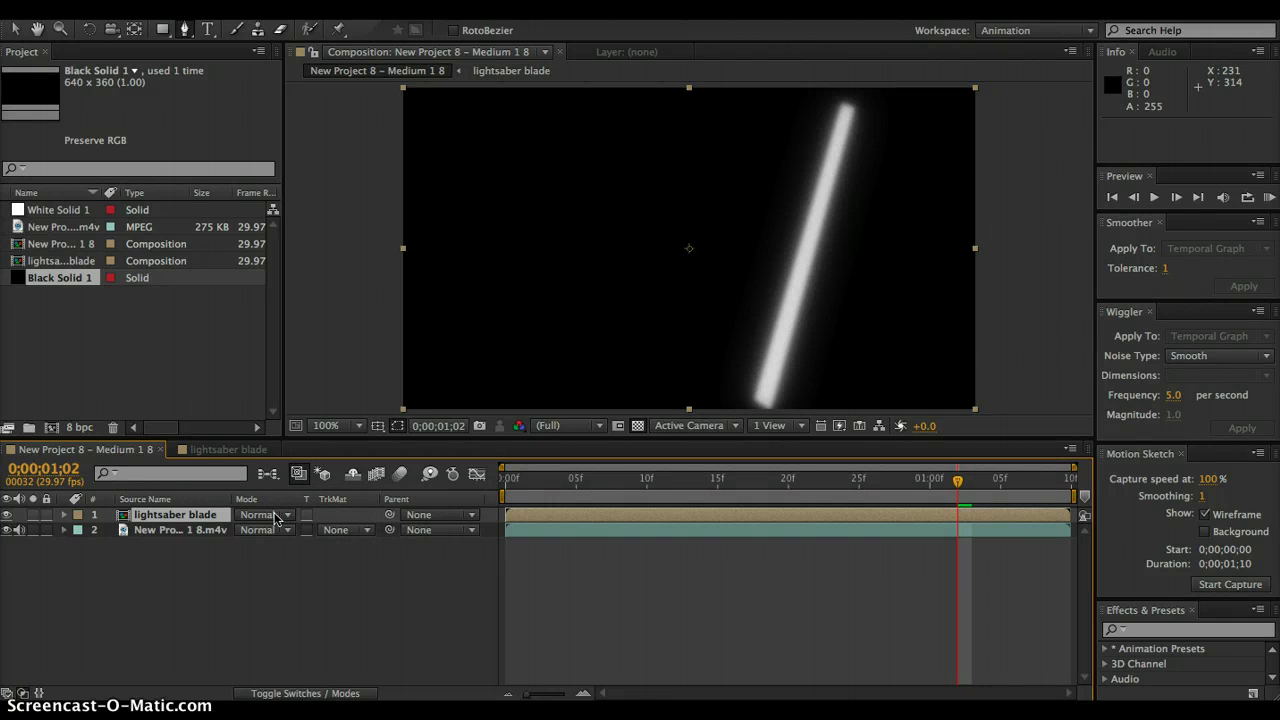
left_click(281, 517)
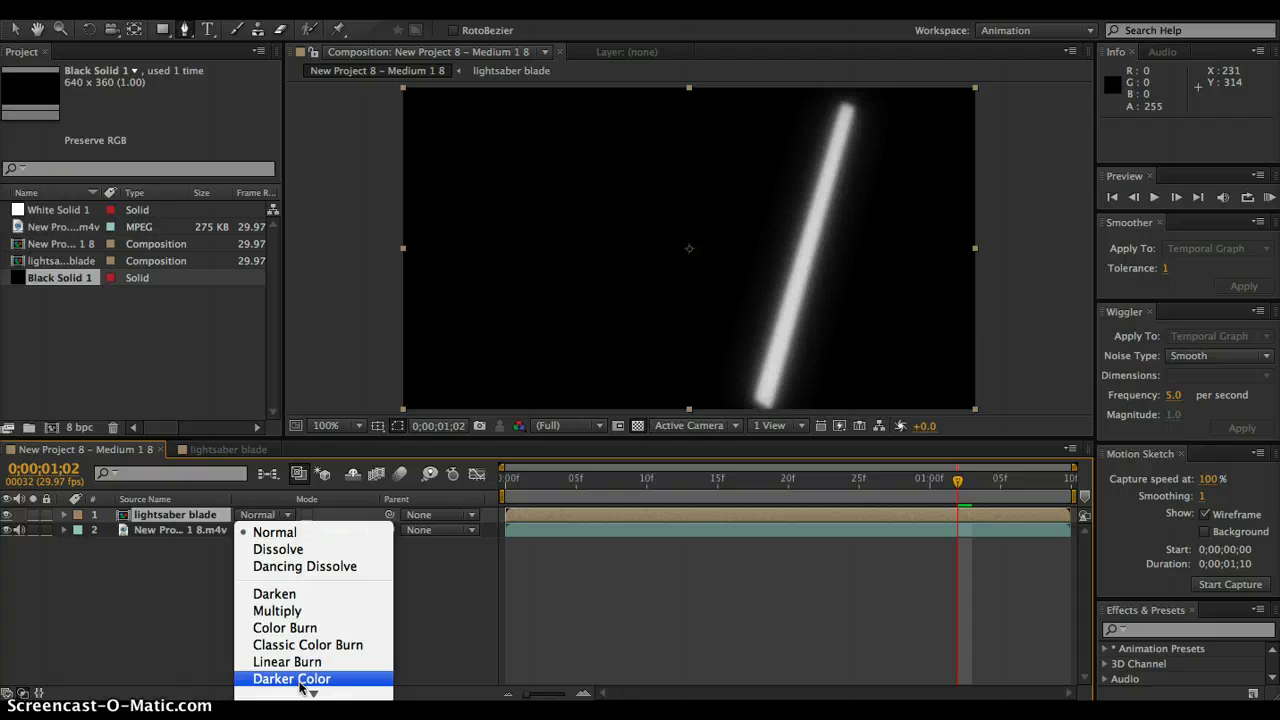
left_click(273, 587)
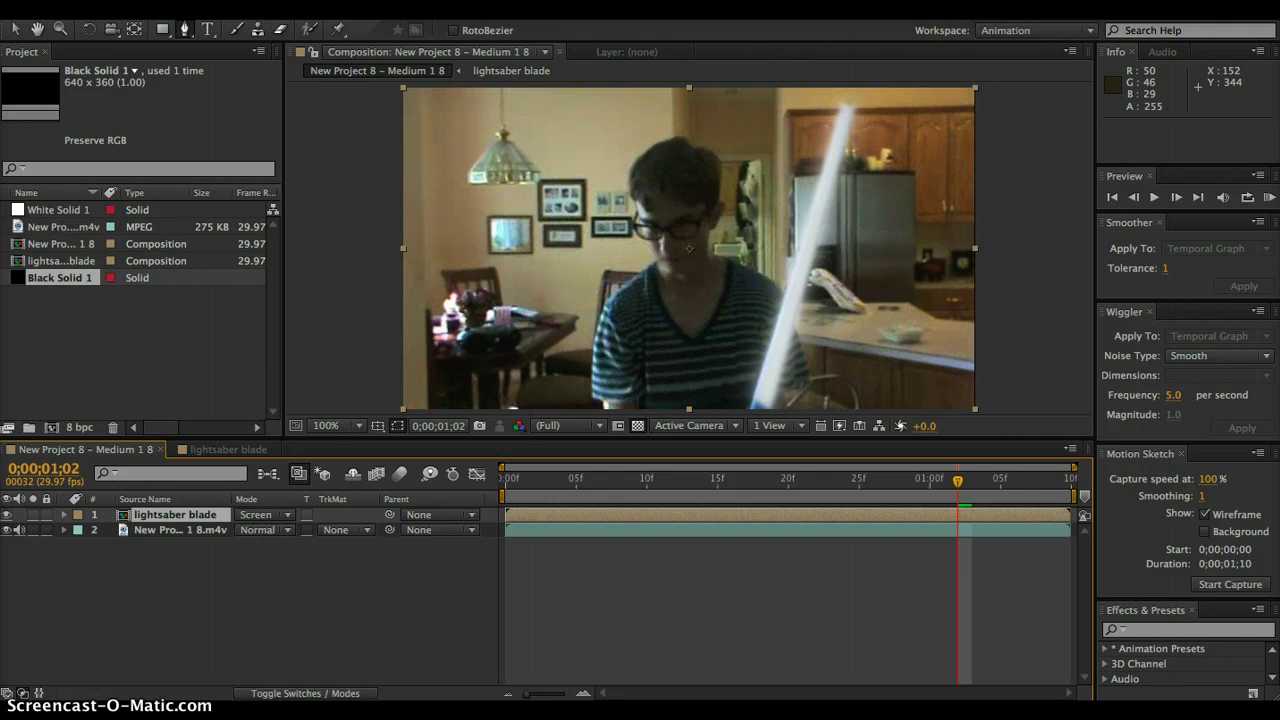
Step: Apply Color Correction > Color Balance to the lightsaber blade layer
left_click(175, 3)
key("Escape")
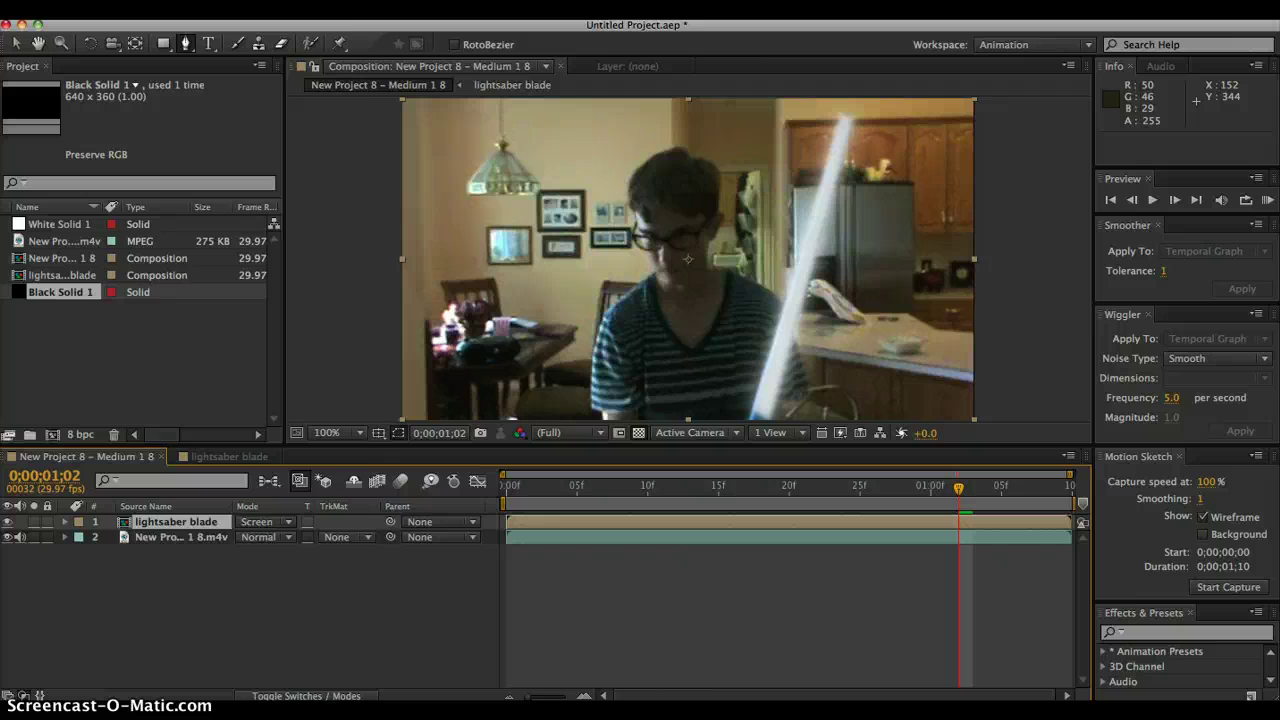
left_click(145, 3)
mouse_move(232, 3)
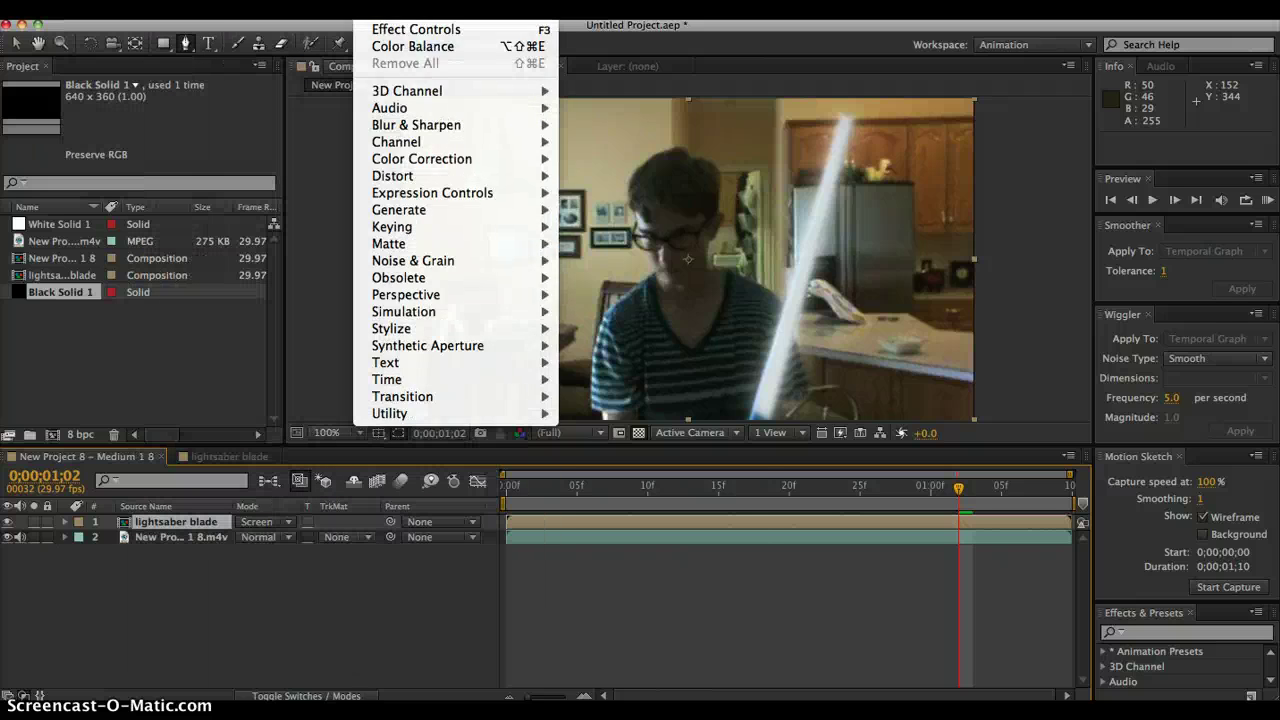
mouse_move(372, 3)
mouse_move(425, 162)
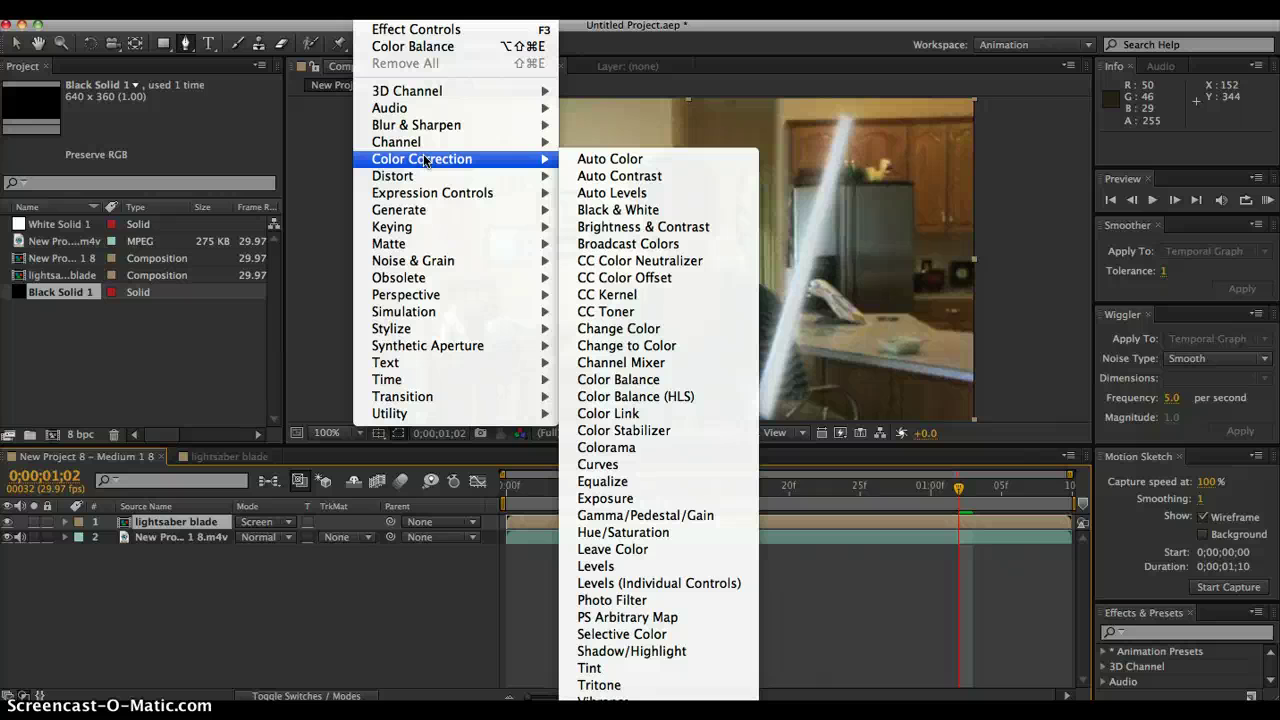
left_click(641, 381)
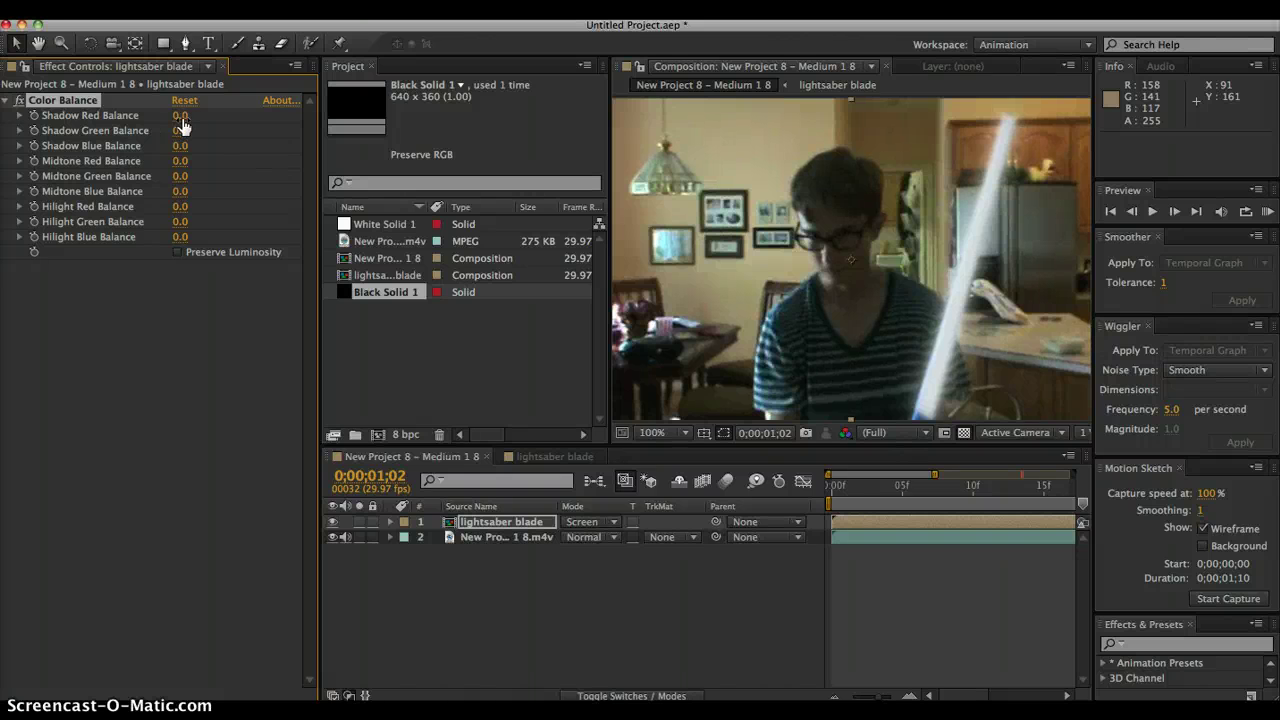
Step: Raise Shadow, Hilight and Midtone Red Balance to 100
left_click_drag(183, 124, 293, 116)
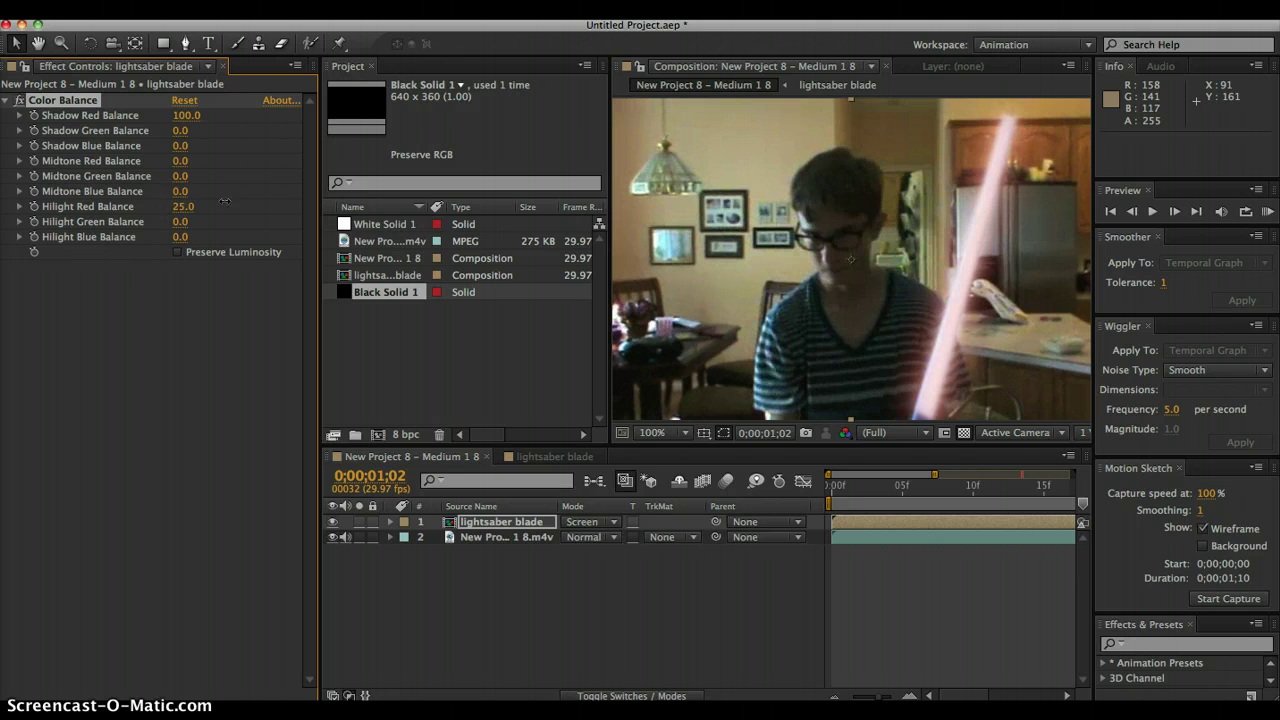
left_click_drag(180, 207, 235, 205)
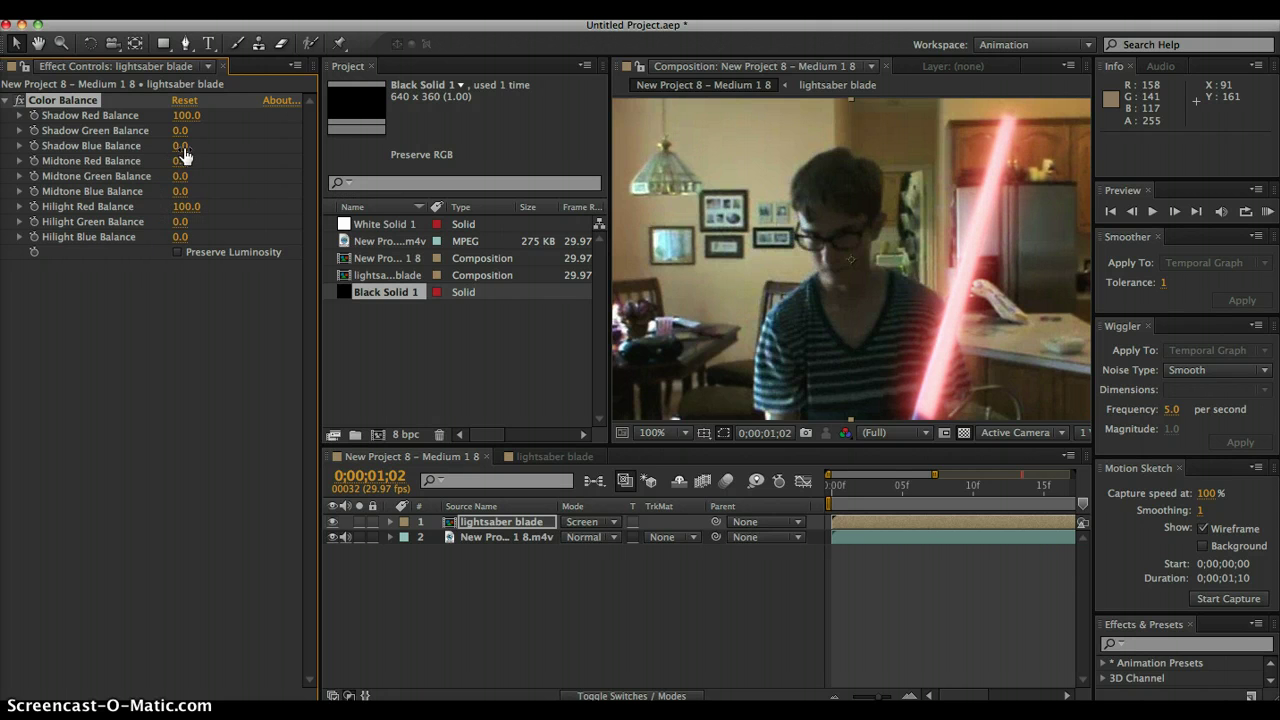
left_click_drag(180, 158, 378, 162)
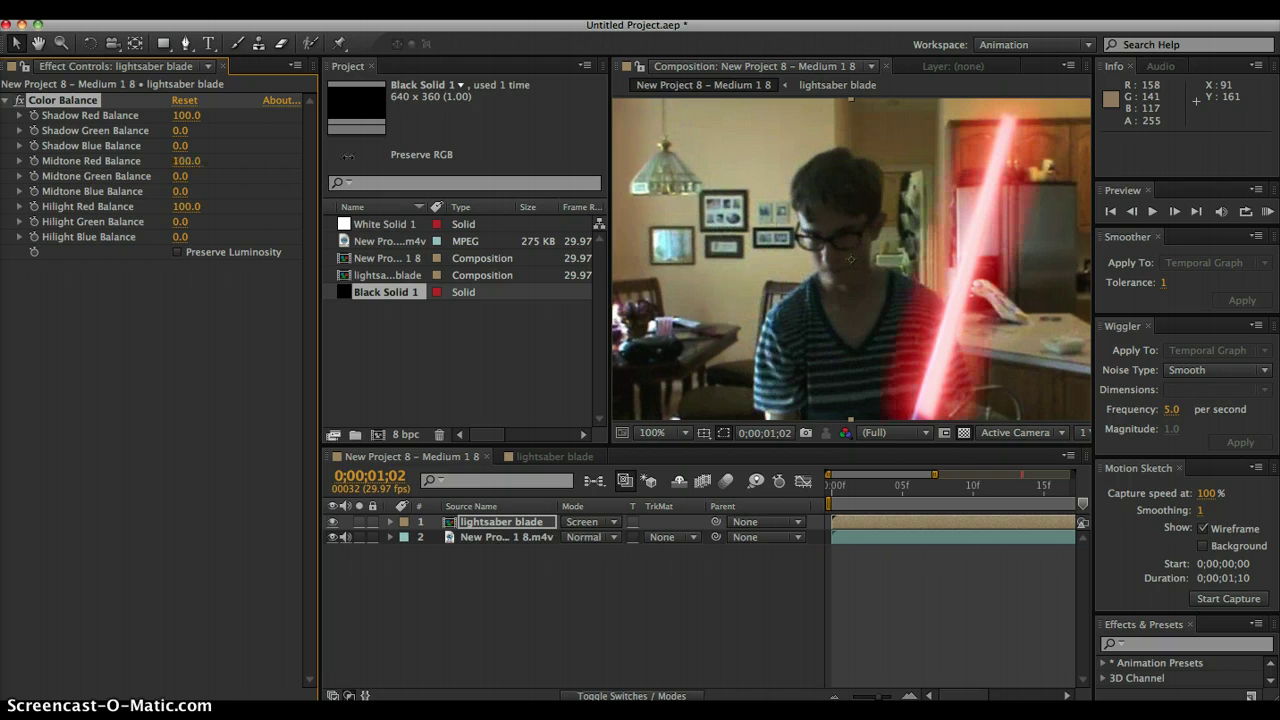
Step: Toggle Preserve Luminosity repeatedly to compare the red glow
left_click(178, 256)
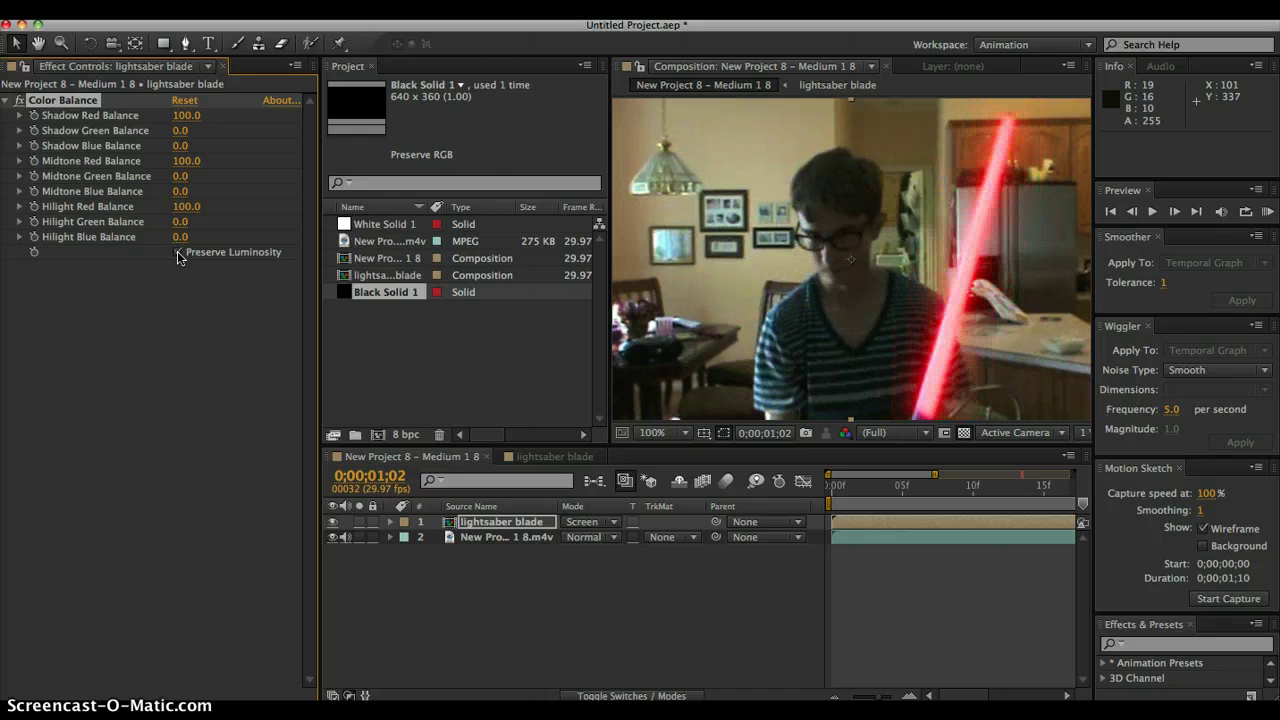
left_click(178, 256)
left_click(178, 256)
left_click(178, 256)
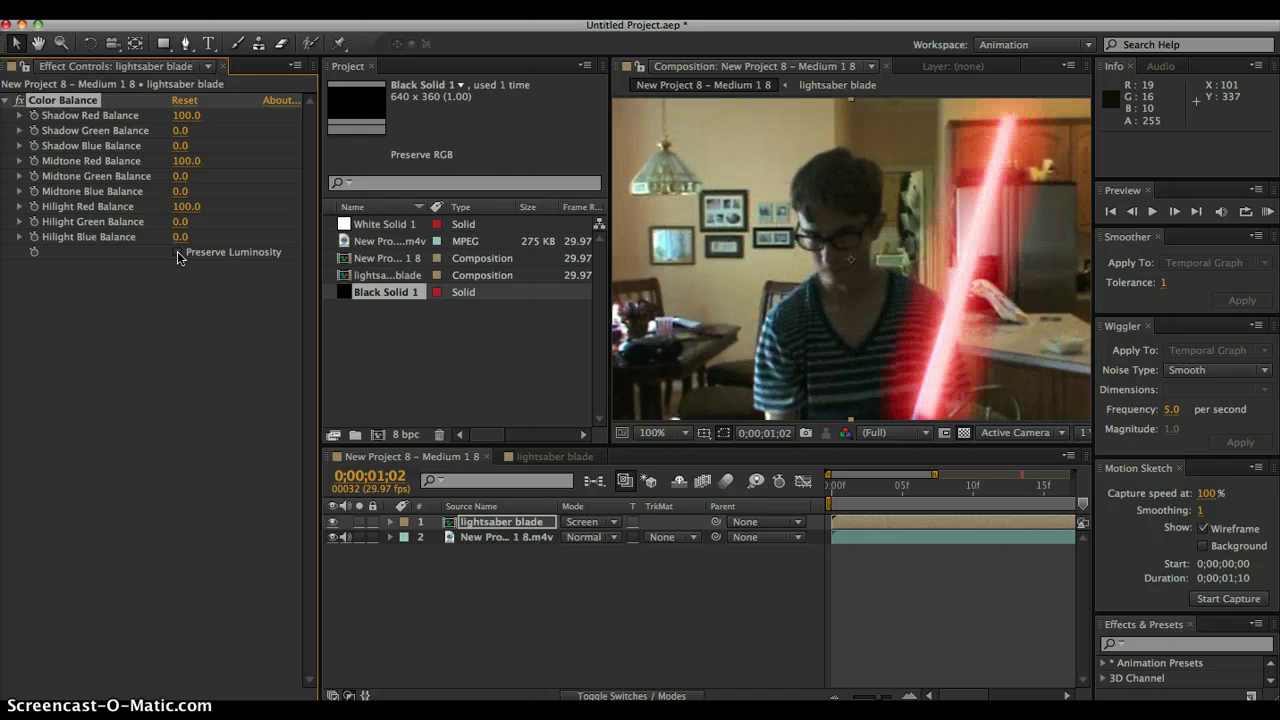
left_click(178, 256)
left_click(178, 256)
left_click(178, 256)
left_click(178, 256)
left_click(178, 256)
left_click(178, 256)
left_click(178, 256)
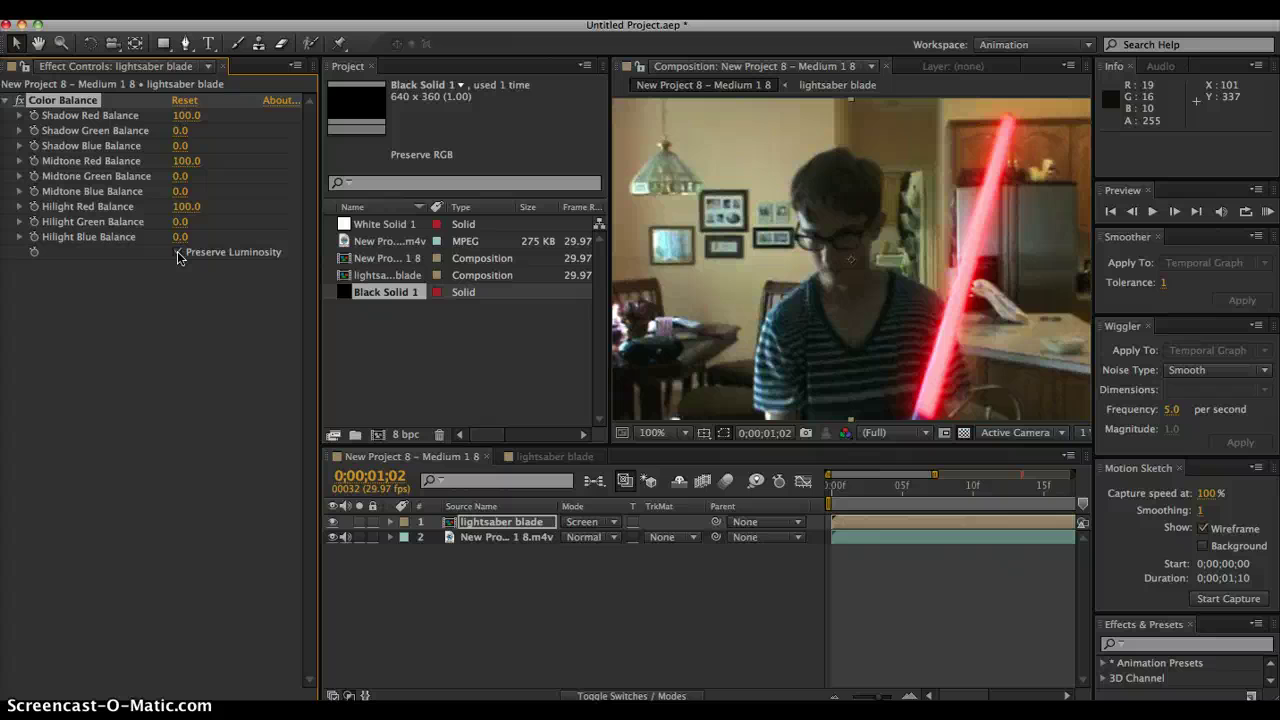
left_click(178, 256)
left_click(178, 256)
Step: Preview the red-blade composite and turn off Preserve Luminosity
key("space")
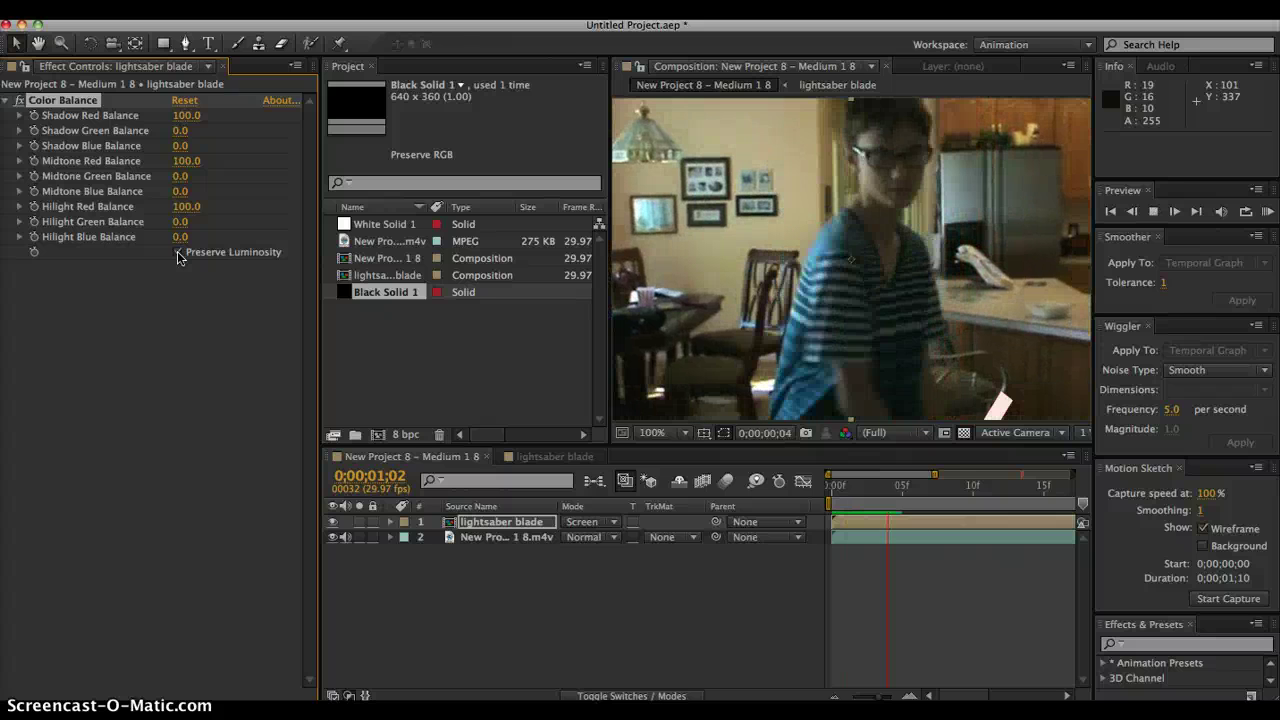
left_click(178, 256)
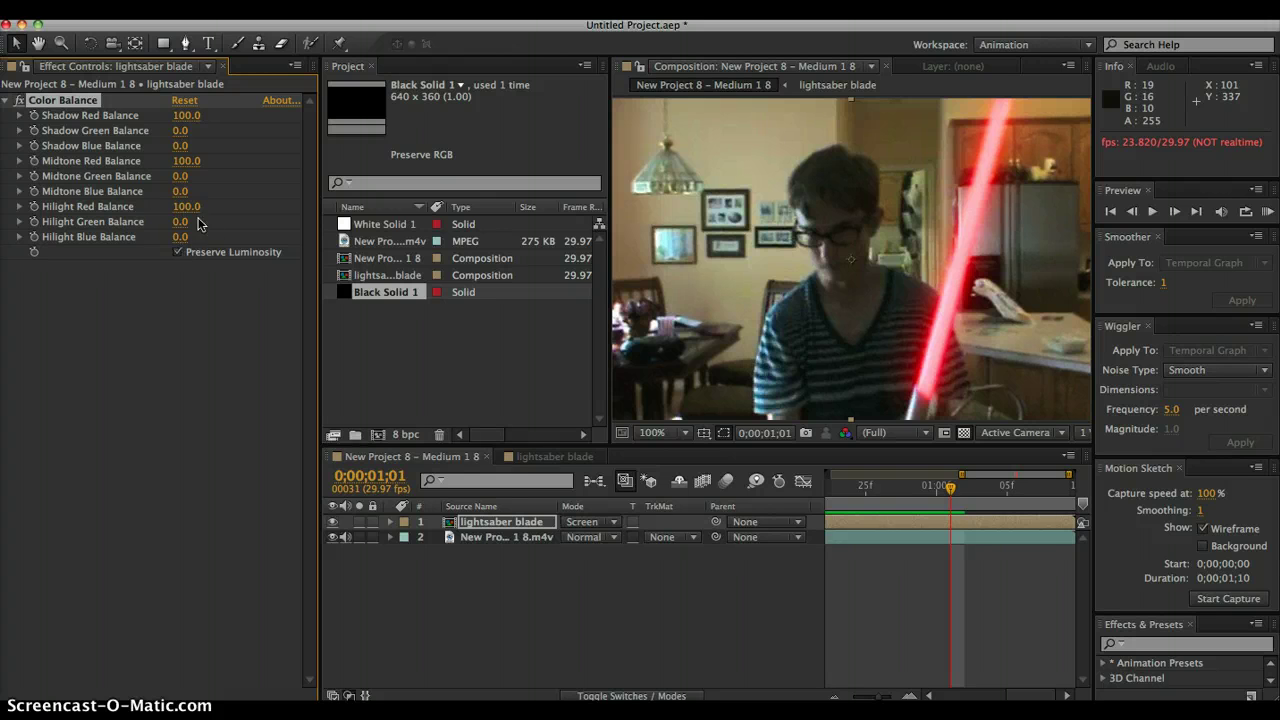
left_click(181, 238)
left_click(179, 253)
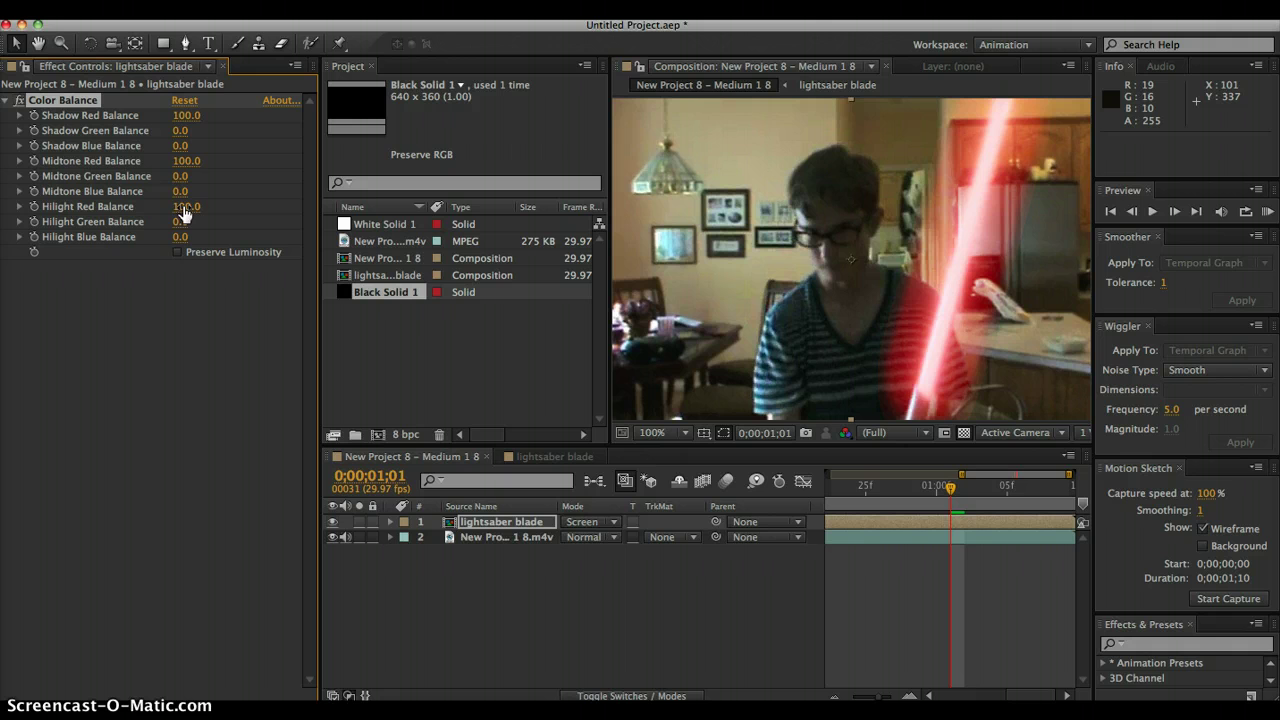
Step: Lower Hilight, Midtone and Shadow Red Balance to about zero
left_click_drag(183, 213, 135, 194)
left_click_drag(187, 162, 106, 157)
left_click_drag(190, 207, 144, 206)
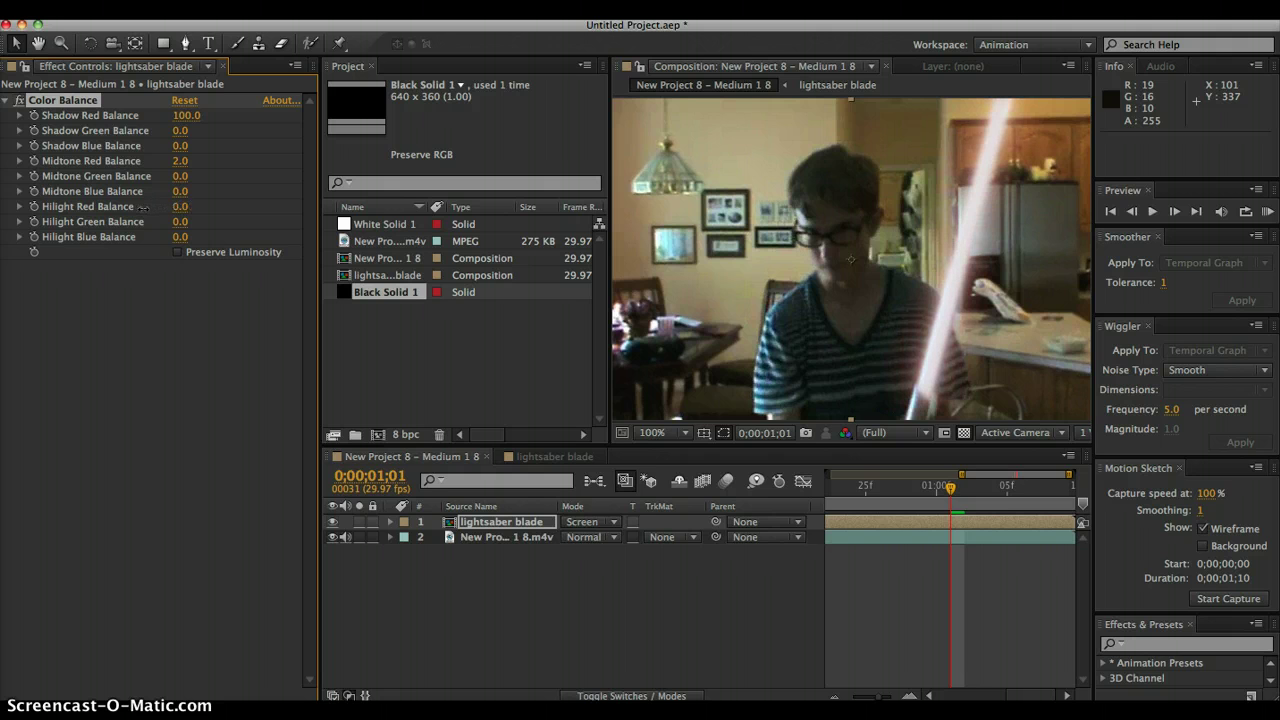
left_click_drag(188, 115, 113, 115)
left_click_drag(178, 116, 258, 141)
Step: Set Shadow Green 70, Midtone Green 100, Hilight Green 83, and re-enable Preserve Luminosity
left_click_drag(177, 177, 300, 172)
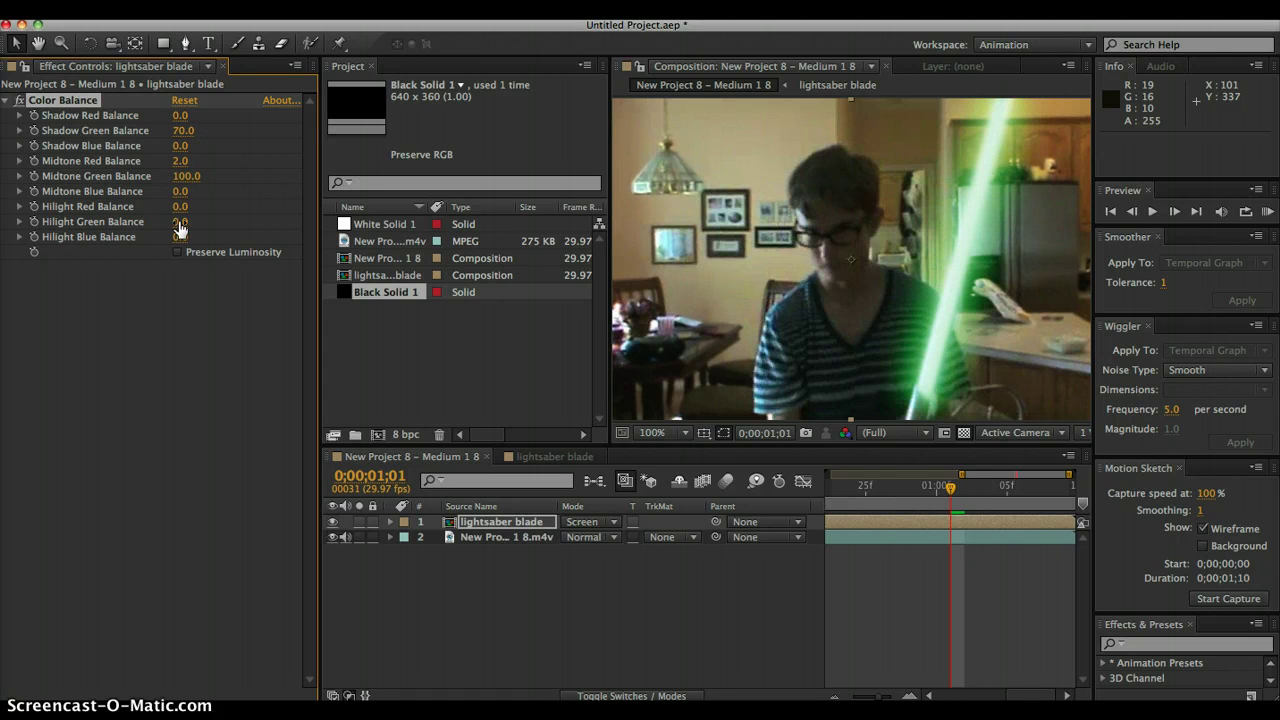
left_click_drag(178, 224, 252, 222)
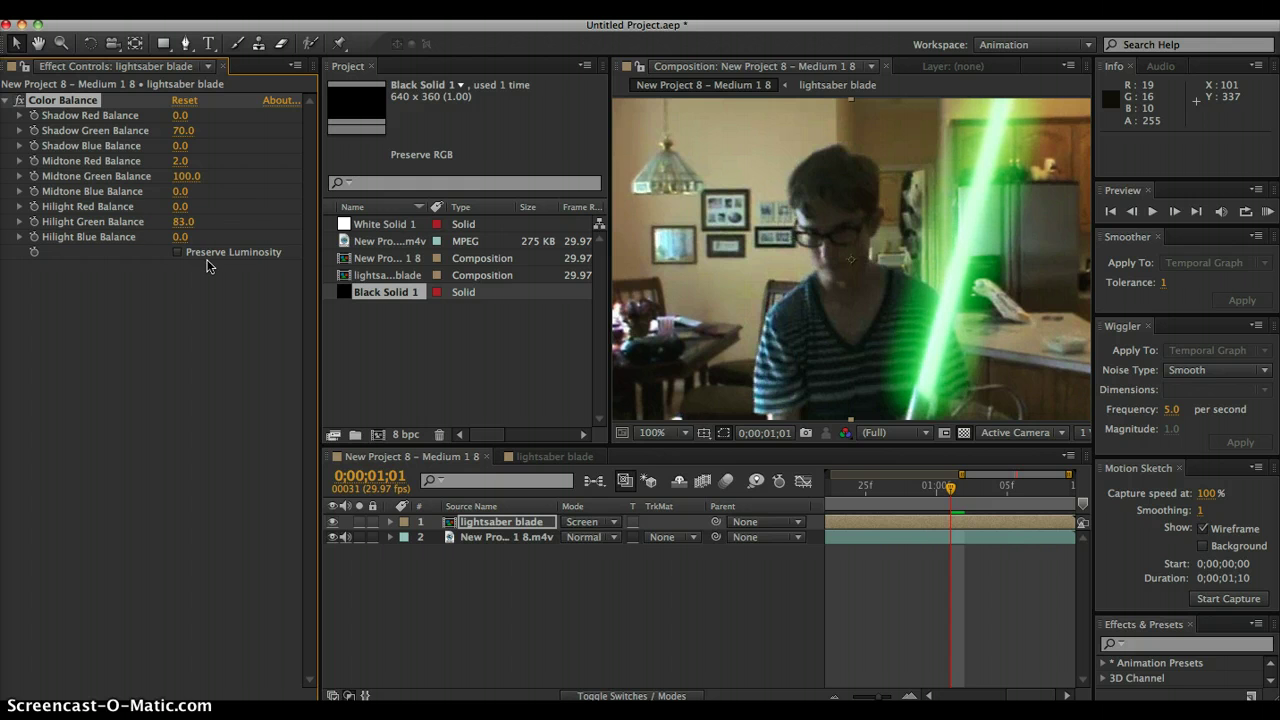
left_click(178, 254)
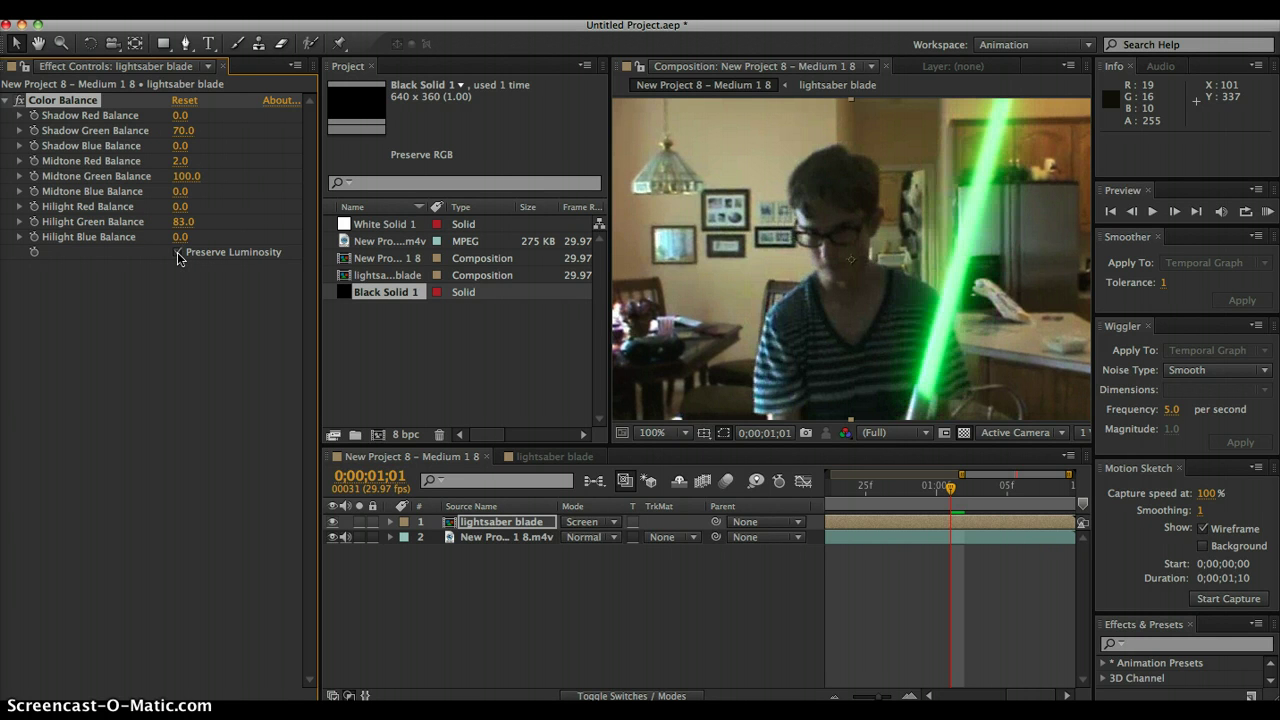
Step: Play the green-blade composite, then stop playback at 0;00;01;02
key("space")
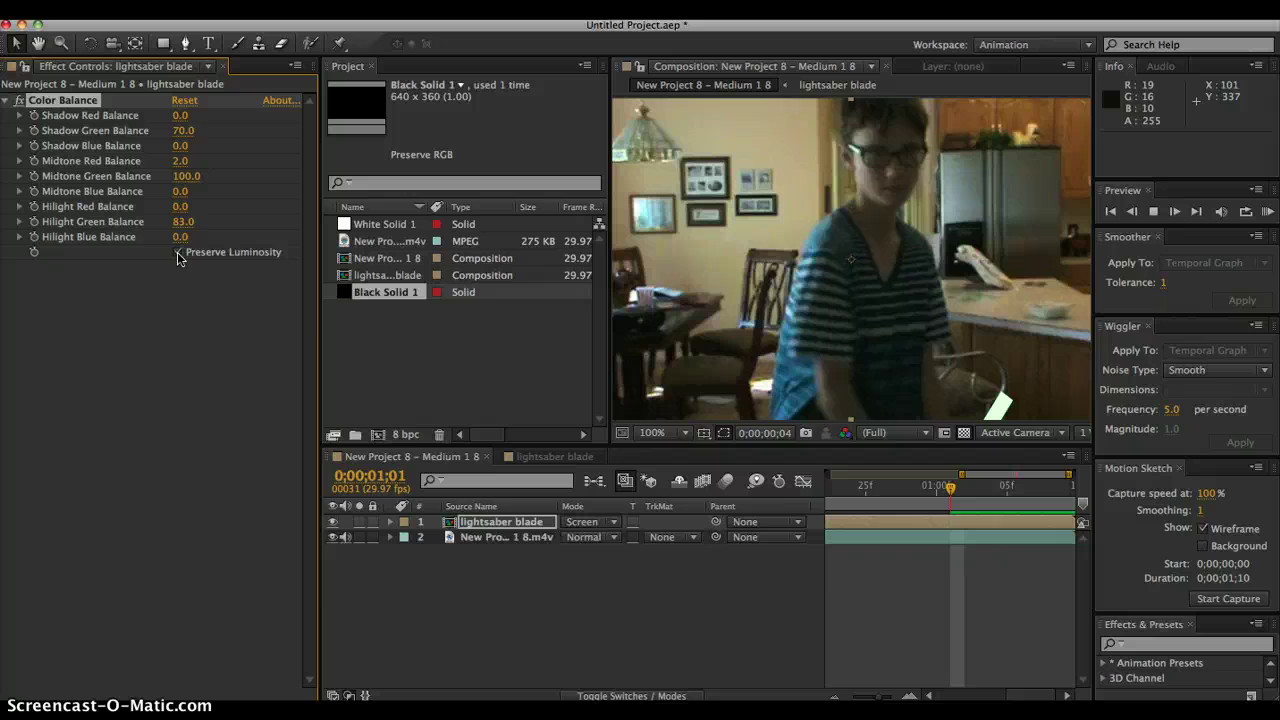
key("space")
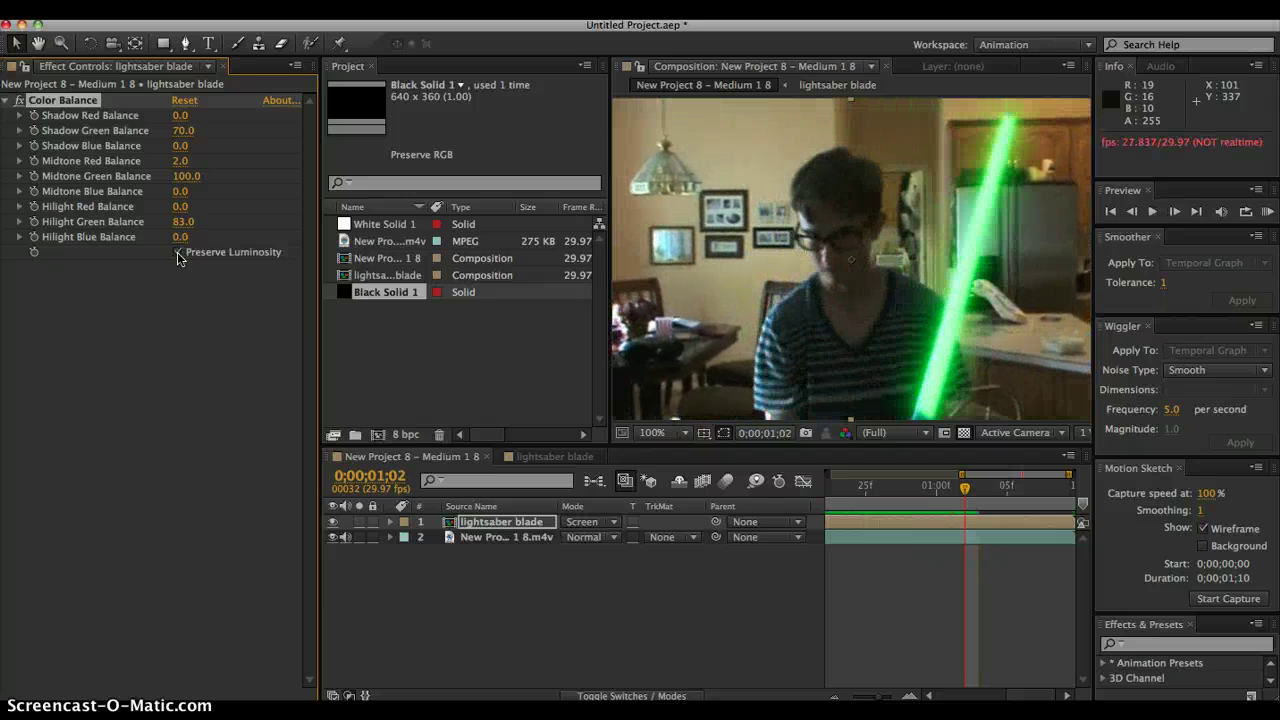